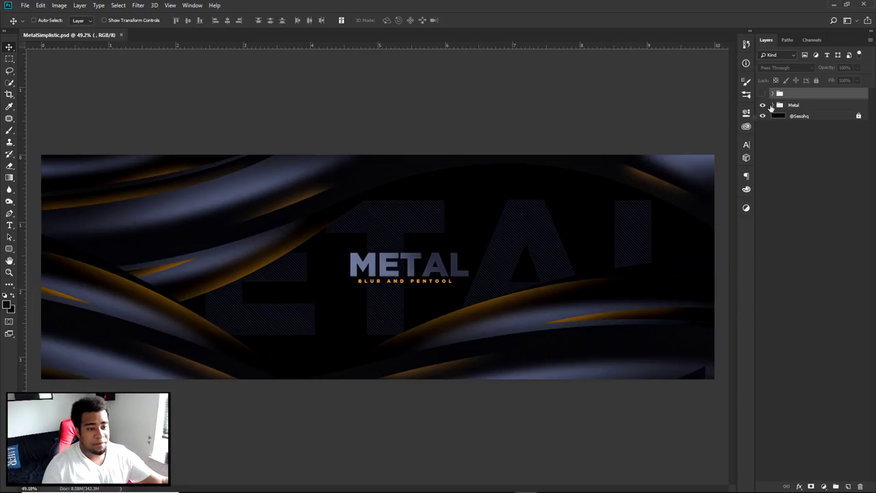
Step: Add a new layer above the Metal group and start a Pen tool path just outside the canvas's lower left edge
left_click(794, 106)
left_click(848, 486)
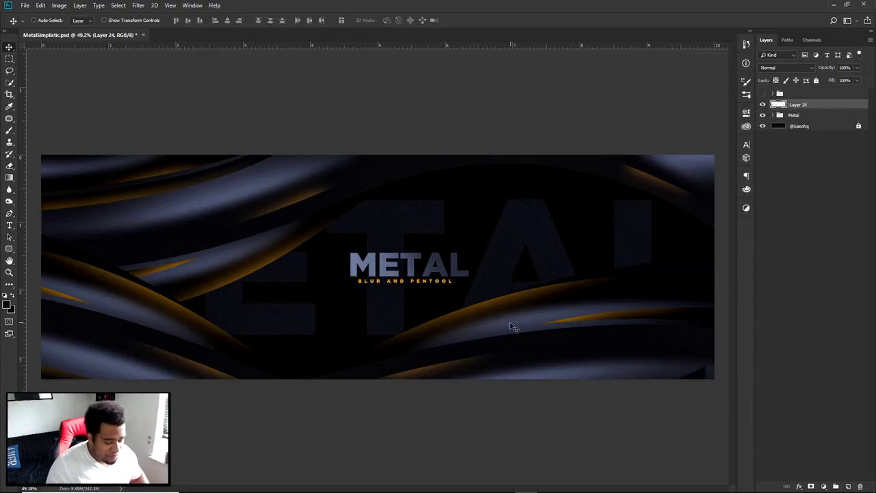
key("p")
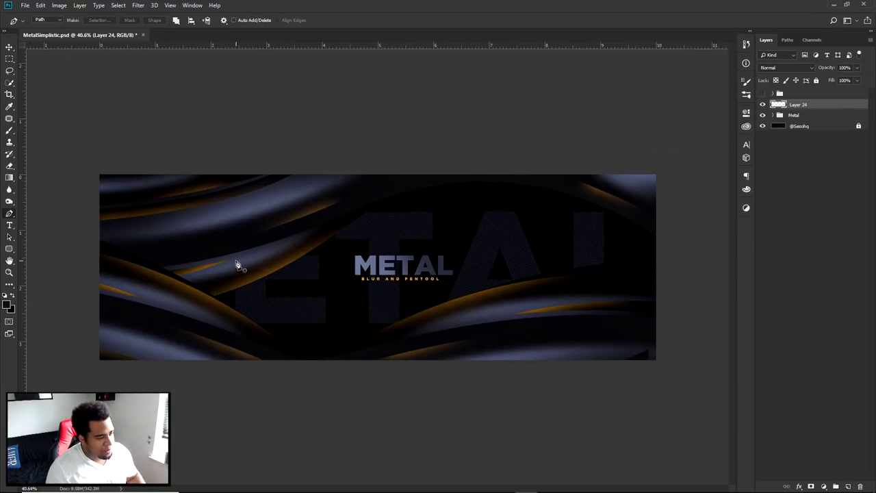
scroll(229, 268, "up", 3)
scroll(181, 252, "down", 3)
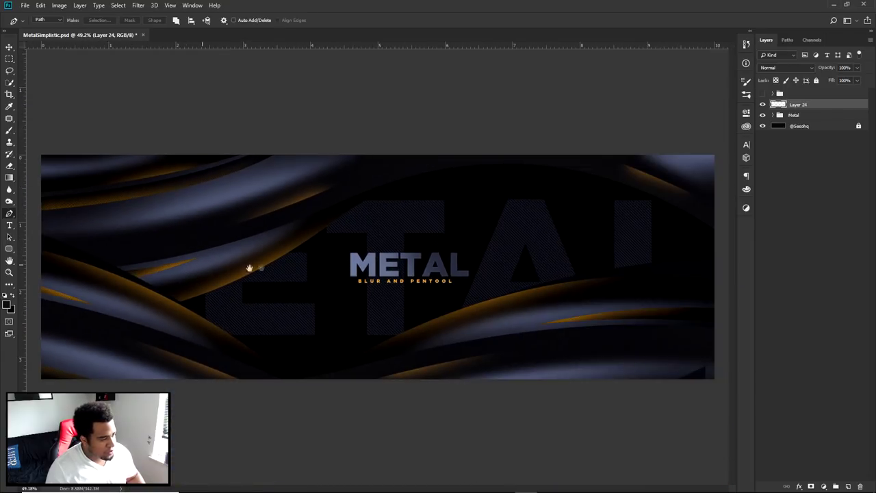
scroll(233, 268, "down", 1)
left_click(37, 323)
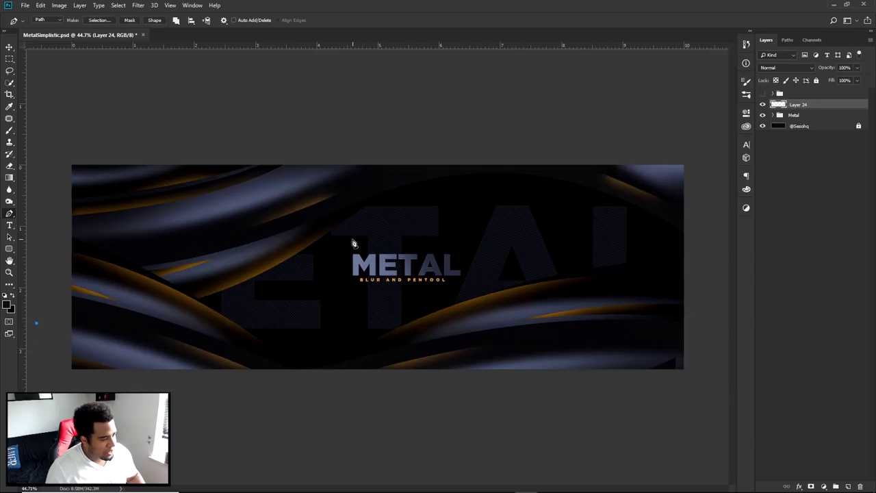
Step: Hide the Metal group and undo the trial curve segment drawn from the path's first anchor
left_click_drag(375, 201, 504, 82)
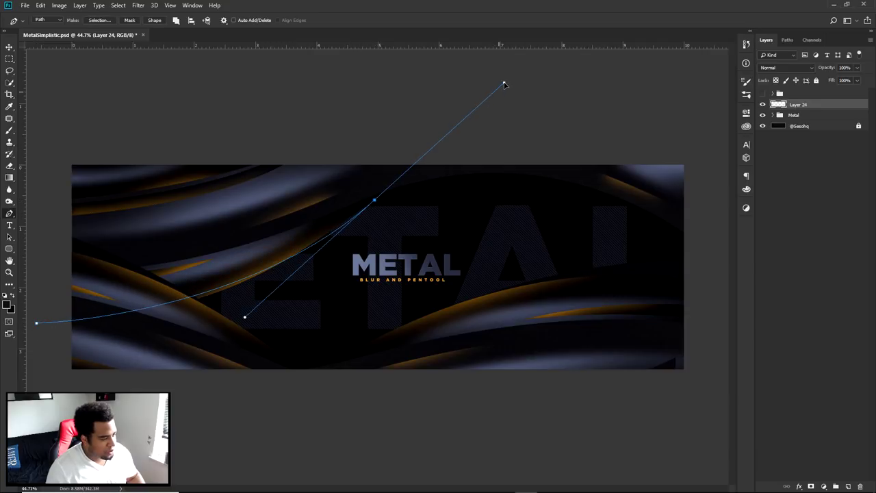
left_click(762, 115)
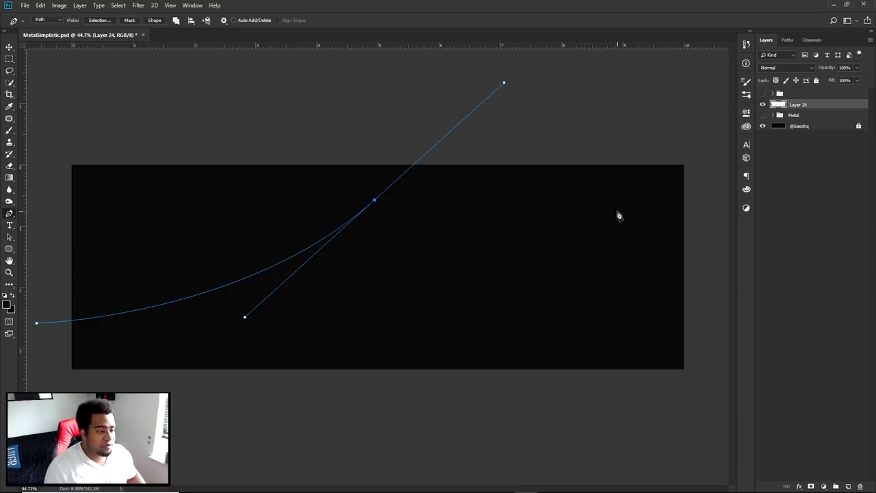
key("ctrl+z")
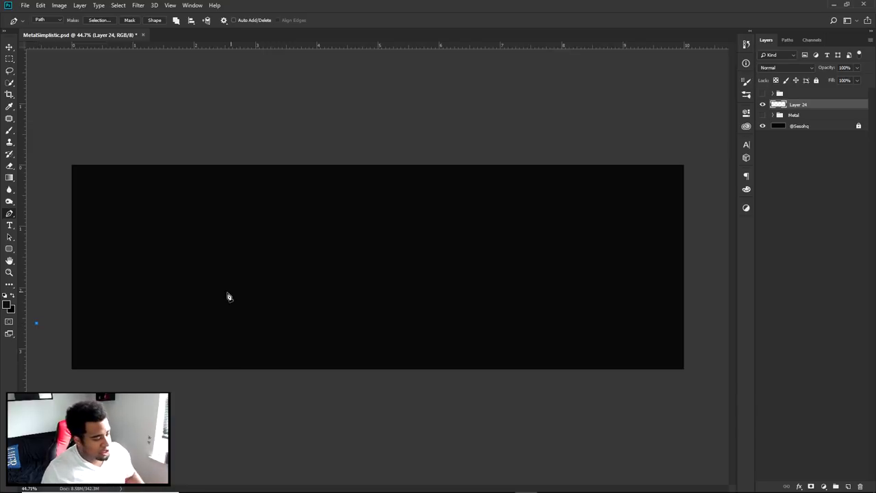
Step: Show the centre guides and draw an S-shaped path curve across the canvas, rising past the middle and ending beyond the right edge
key("ctrl+;")
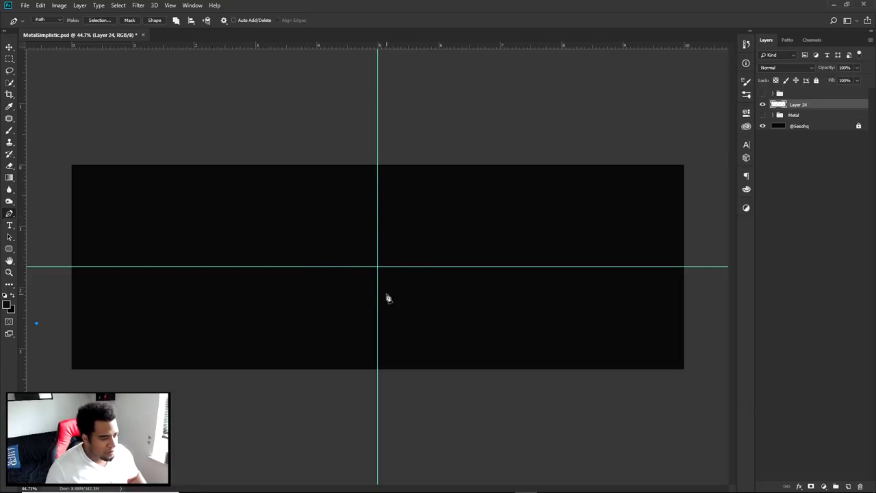
left_click_drag(351, 214, 477, 113)
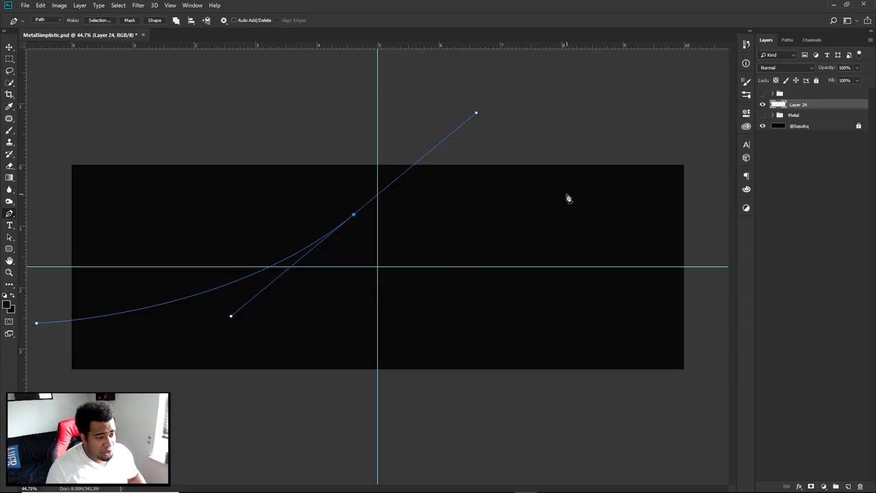
left_click_drag(706, 263, 719, 304)
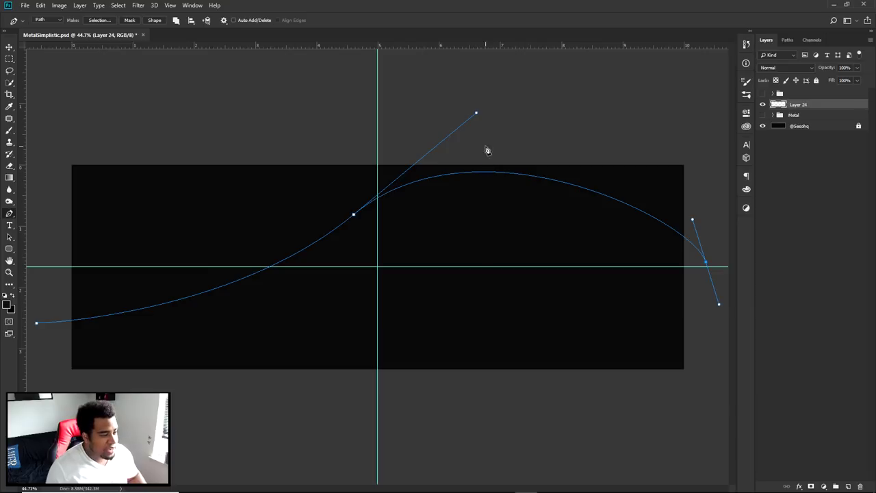
mouse_move(354, 215)
left_mouse_down()
mouse_move(336, 231)
mouse_move(346, 221)
left_mouse_up()
left_click_drag(468, 120, 491, 111)
left_click(707, 264)
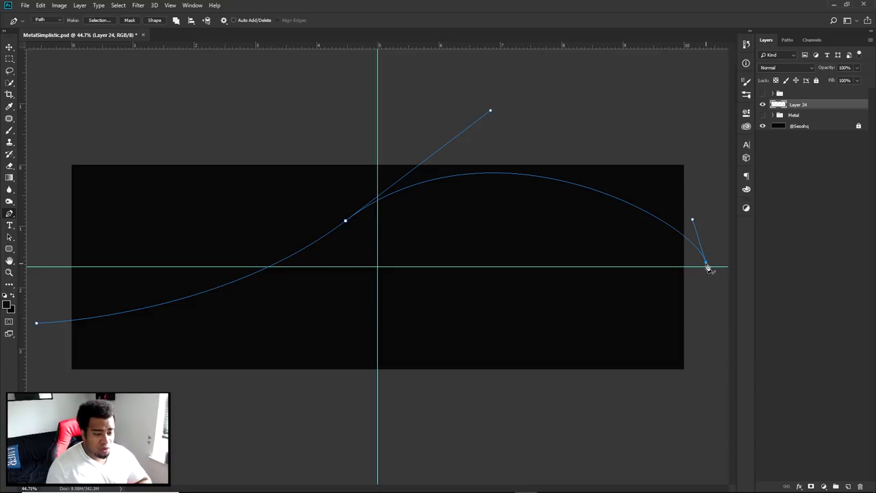
Step: Close the path with straight segments around the outside of the canvas's right, top and left edges
left_click_drag(708, 266, 711, 127)
left_click(51, 151)
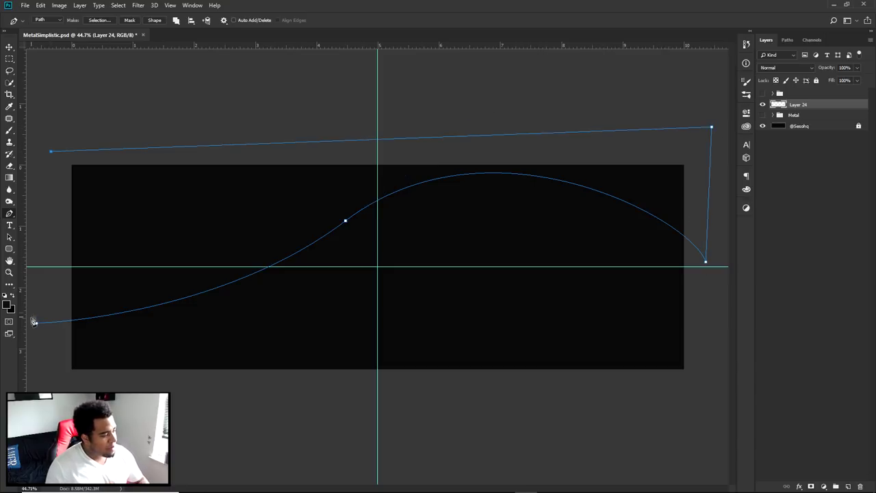
left_click(38, 326)
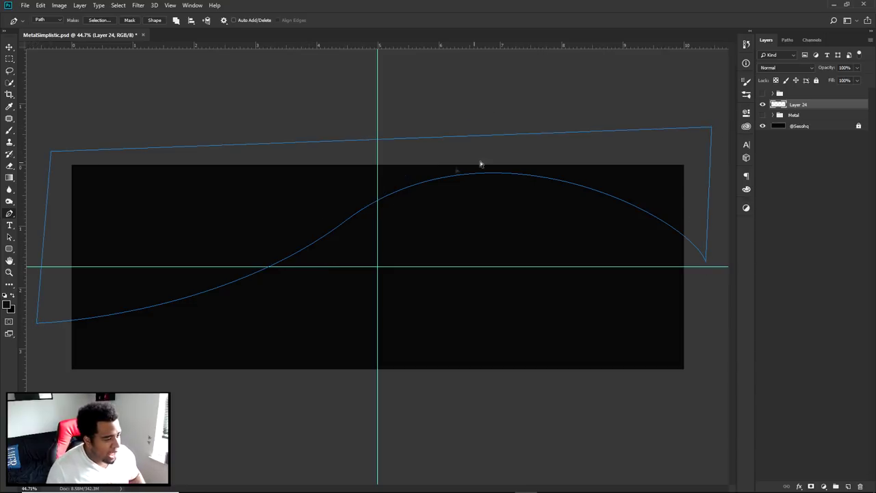
Step: Smooth the S-curve by moving its middle anchor slightly down and left and adjusting its direction handle
left_click(341, 226)
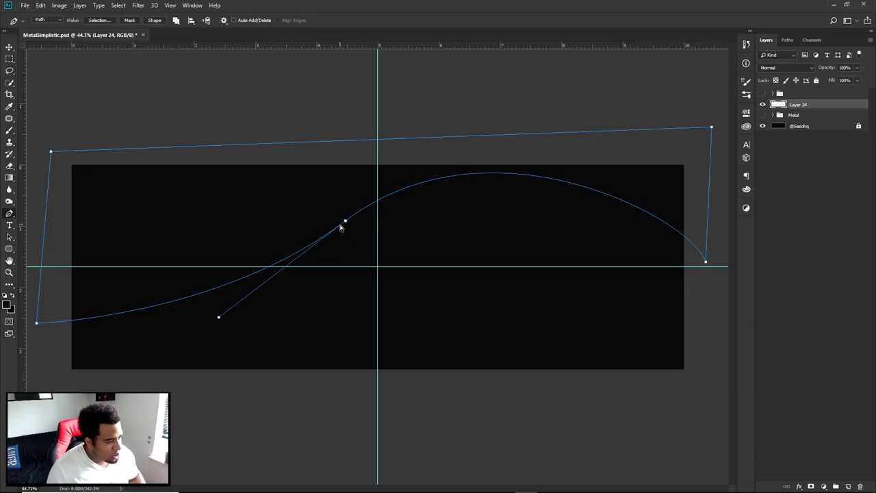
left_click_drag(346, 224, 335, 224)
left_click_drag(481, 115, 491, 105)
left_click(488, 194, "ctrl")
left_click(349, 212, "ctrl")
left_click_drag(336, 224, 330, 232)
left_click(380, 268, "ctrl")
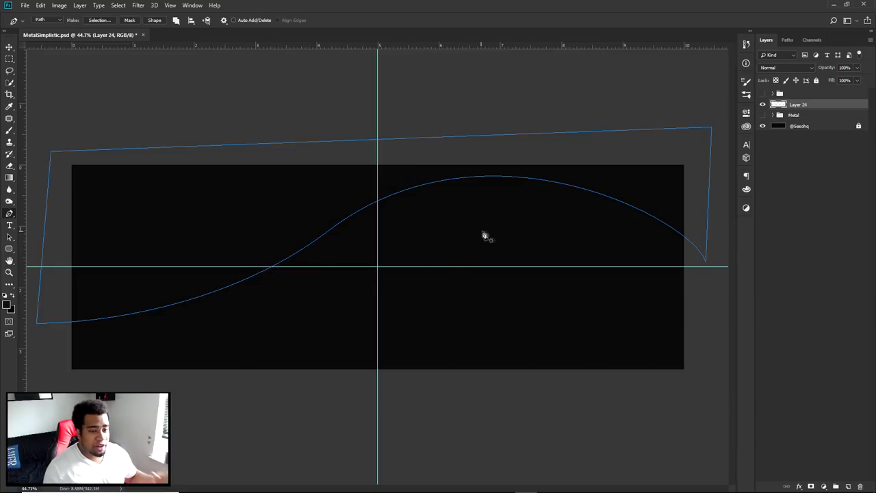
Step: Show the unnamed top group with the colour swatches and open Fill Path with a custom colour as contents
right_click(566, 234)
left_click(762, 93)
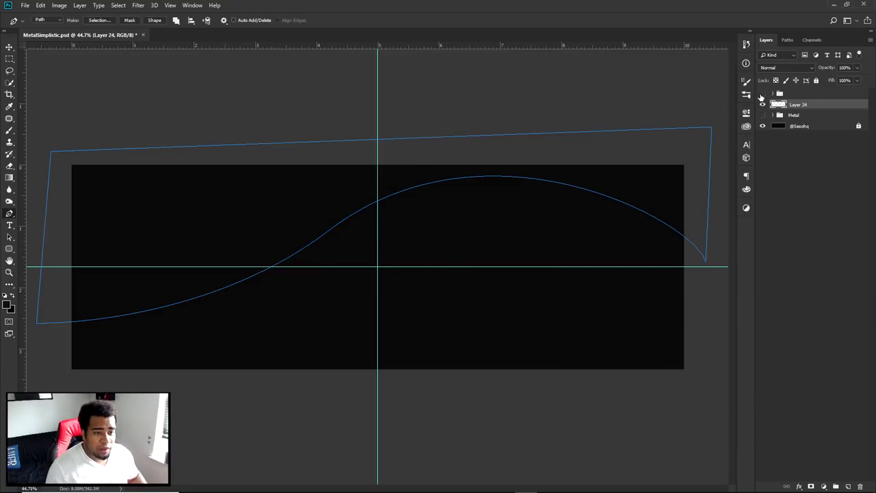
right_click(583, 212)
left_click(597, 265)
left_click(419, 301)
left_click(431, 326)
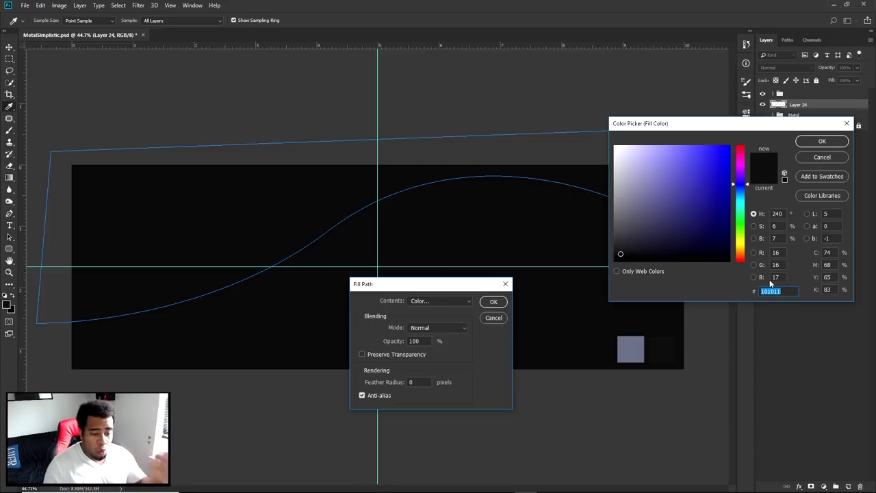
left_click(633, 349)
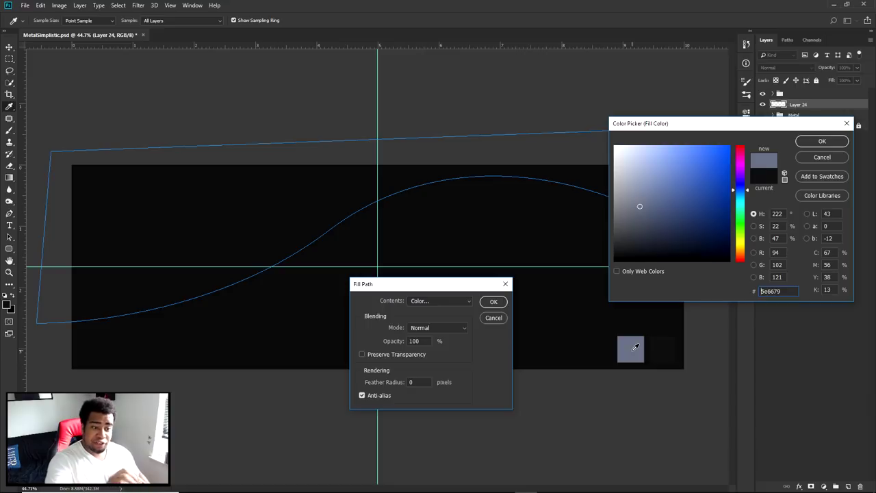
left_click_drag(787, 293, 740, 290)
type("76")
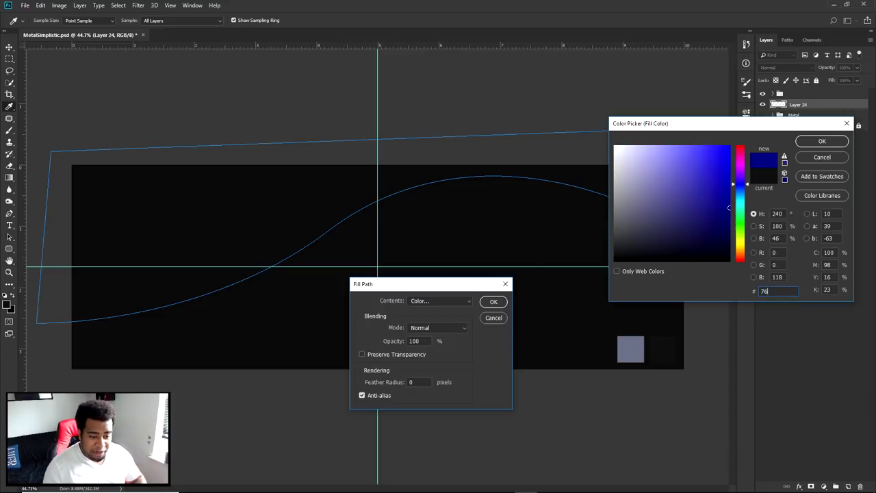
left_click(811, 158)
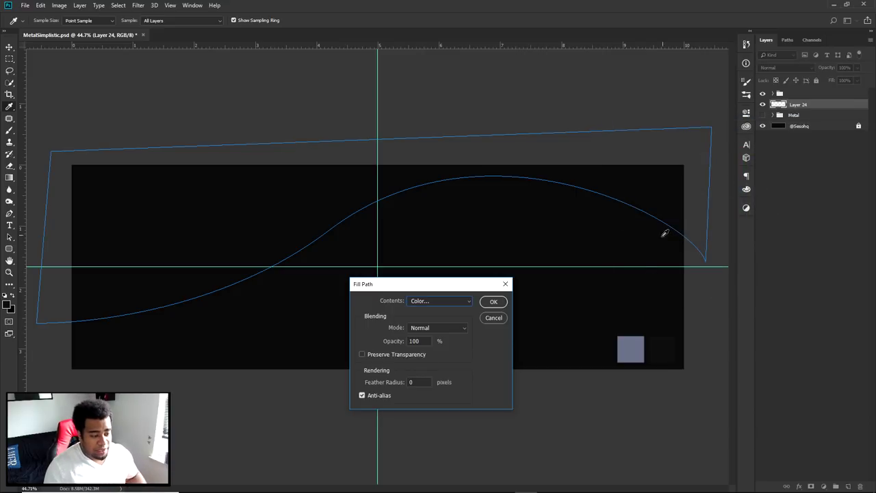
Step: Fill the path on Layer 24 with the dark colour 101011 and delete the path
left_click(438, 301)
left_click(425, 326)
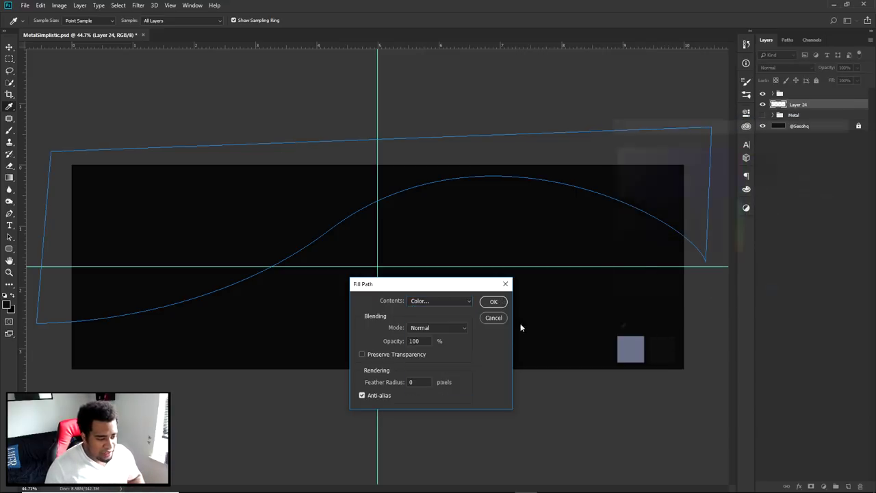
left_click(823, 156)
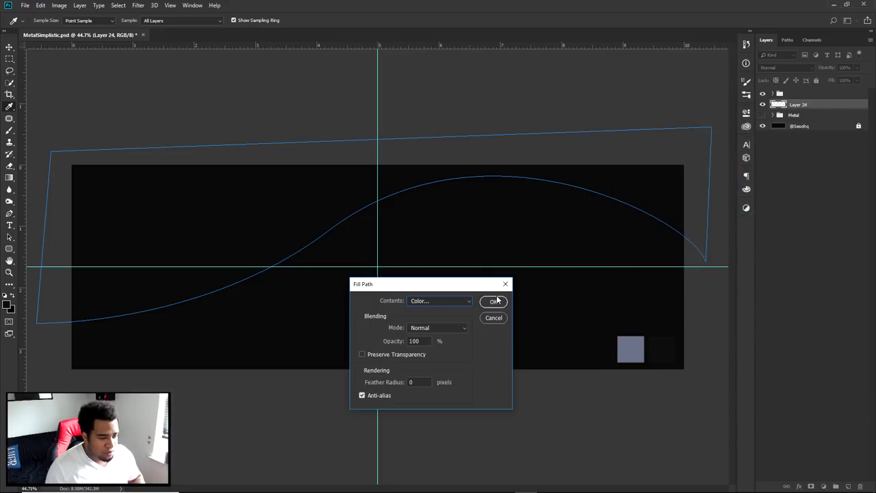
left_click(492, 301)
right_click(567, 216)
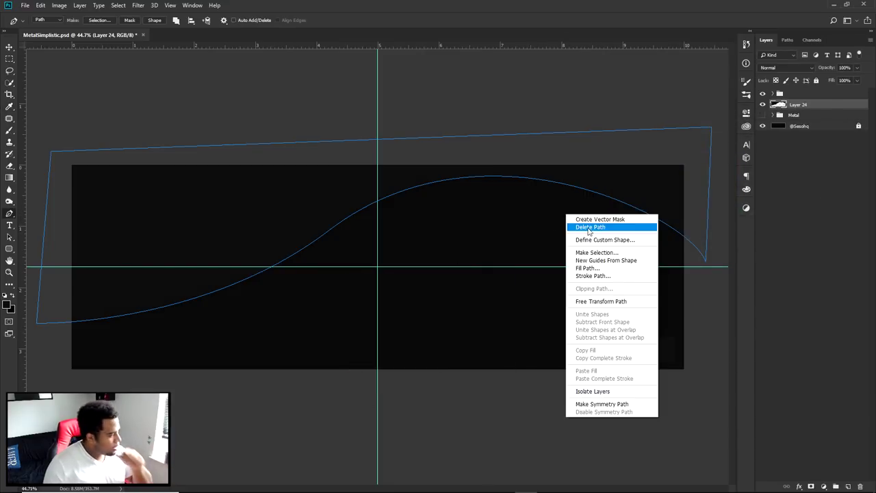
left_click(589, 228)
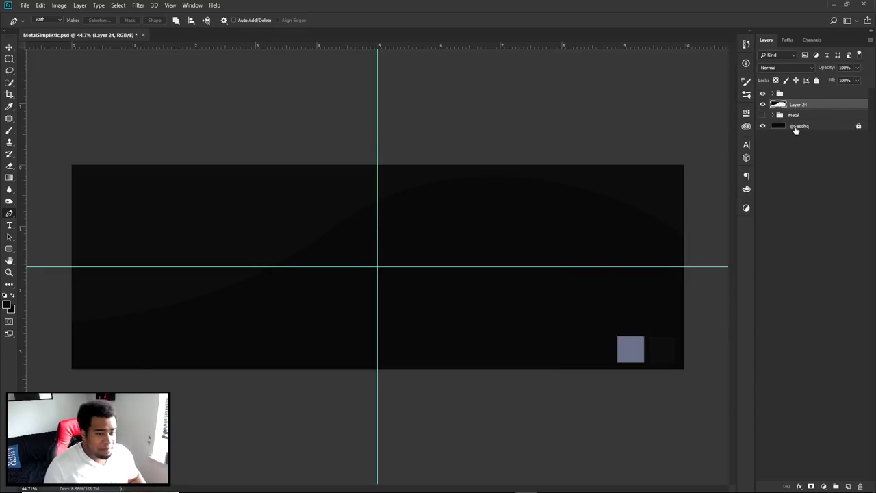
Step: Check the foreground colour's hex code with the background layer selected, and return to Layer 24 with the Pen tool
left_click(797, 126)
left_click(8, 305)
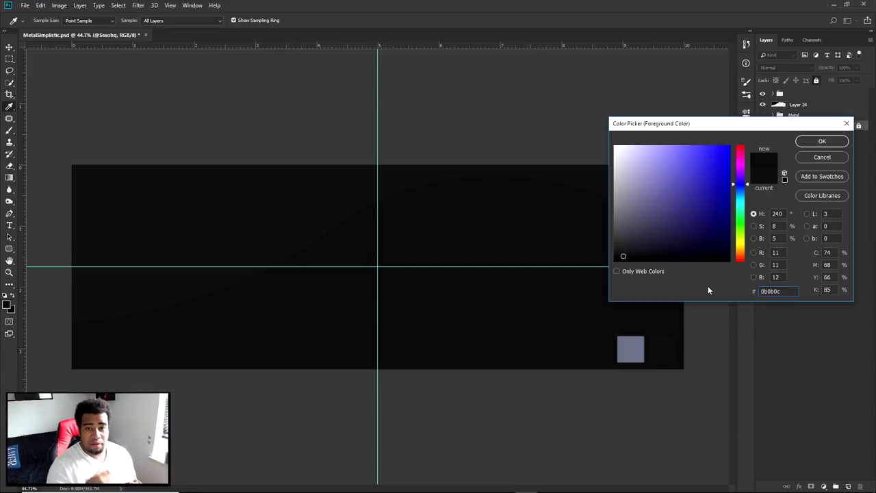
left_click(820, 155)
key("p")
left_click(798, 104)
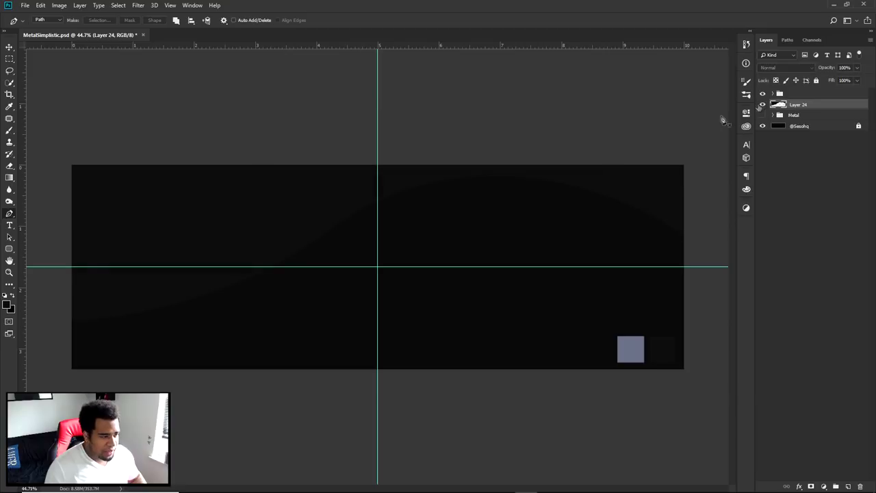
Step: Hide the guides, load Layer 24's shape as a selection and shift the selection outline up and slightly left
key("ctrl+semicolon")
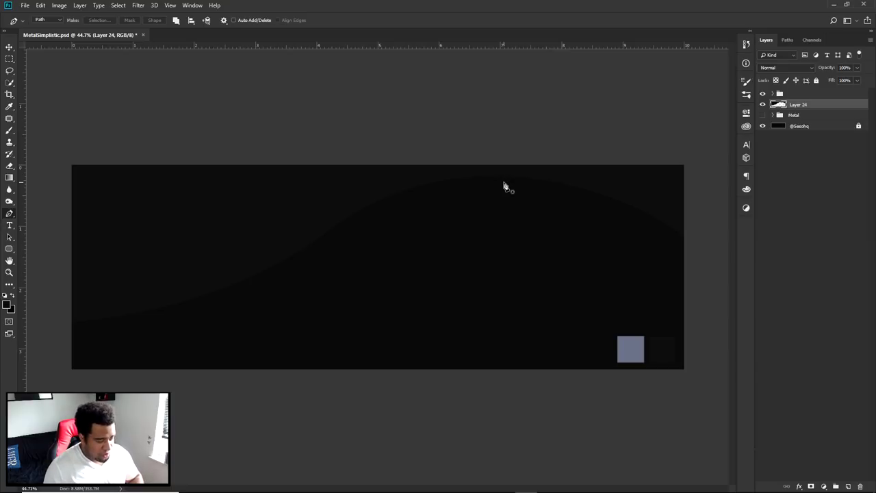
key("m")
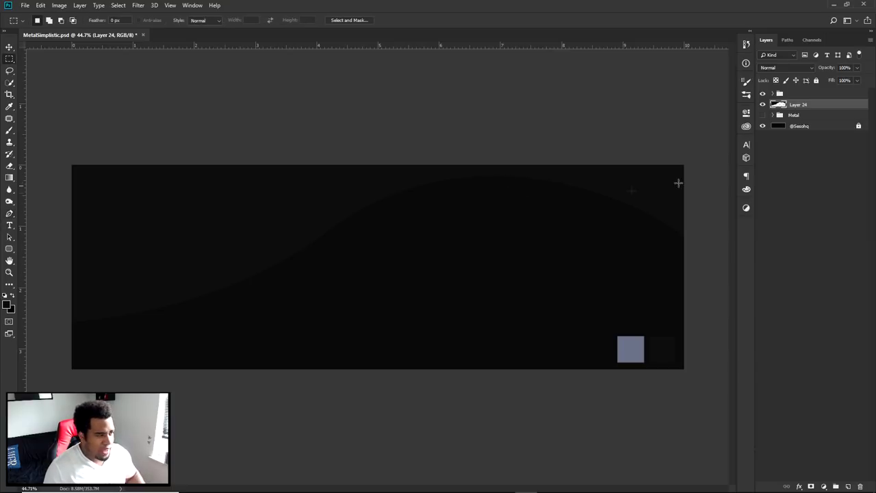
left_click(779, 105, "ctrl")
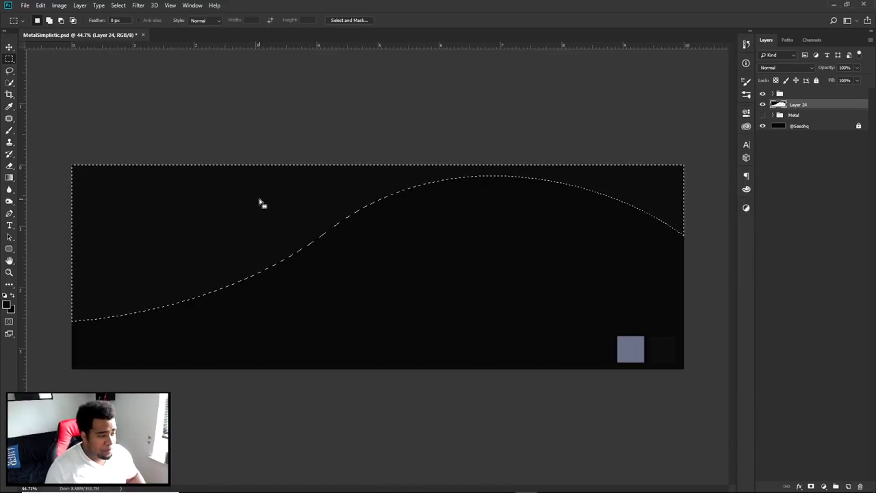
left_click_drag(269, 216, 260, 186)
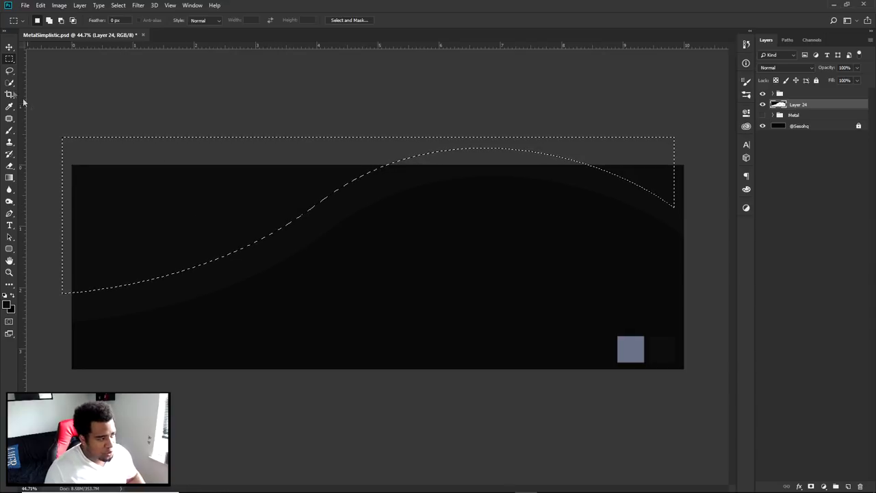
Step: Transform the selection outline, scaling it to about 111%, rotating it about 2.5° and shifting it up and left
right_click(9, 58)
left_click(41, 58)
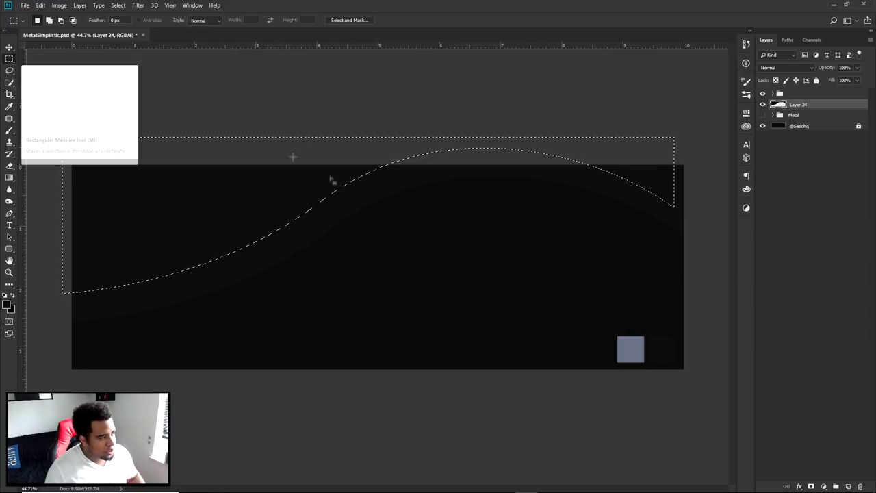
right_click(337, 182)
left_click(371, 278)
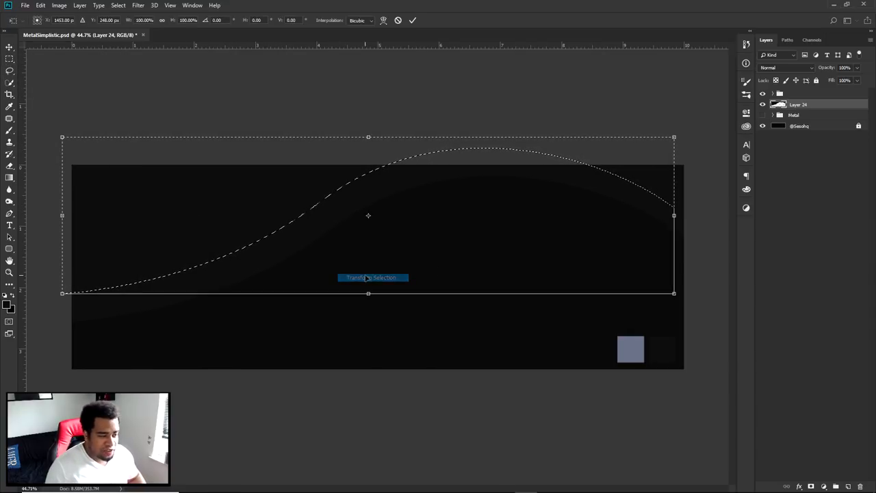
left_click_drag(675, 294, 706, 308)
mouse_move(433, 235)
left_mouse_down()
mouse_move(414, 235)
mouse_move(425, 235)
left_mouse_up()
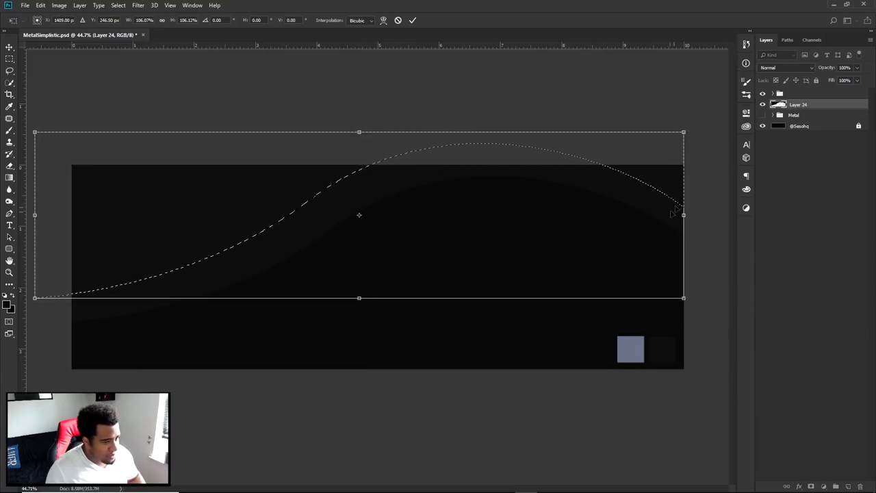
left_click_drag(683, 298, 699, 302)
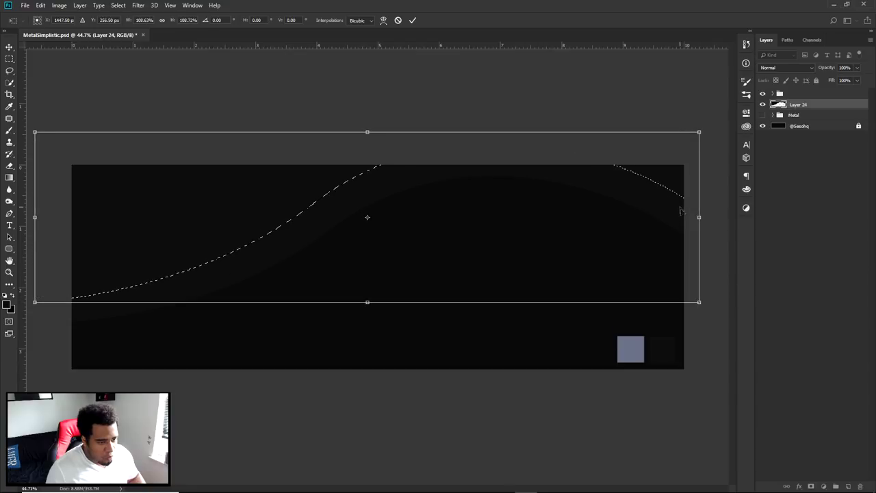
left_click_drag(489, 256, 472, 246)
left_click_drag(706, 249, 693, 308)
left_click_drag(541, 266, 533, 269)
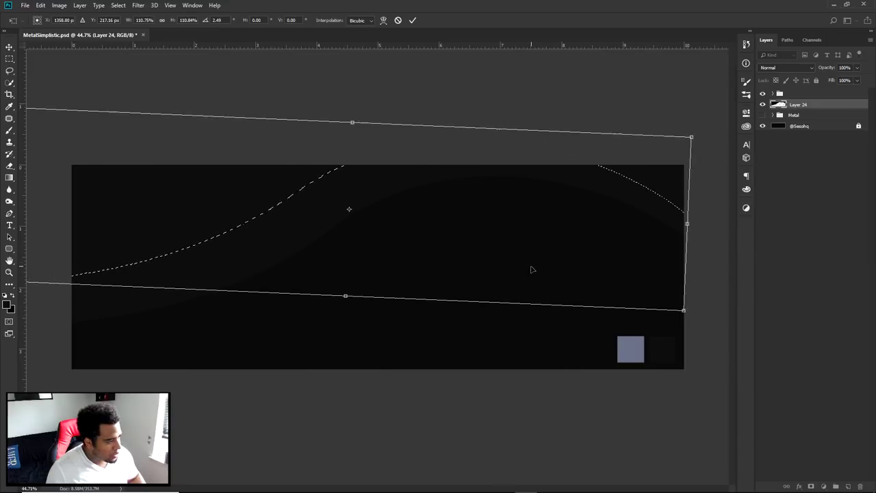
key("Return")
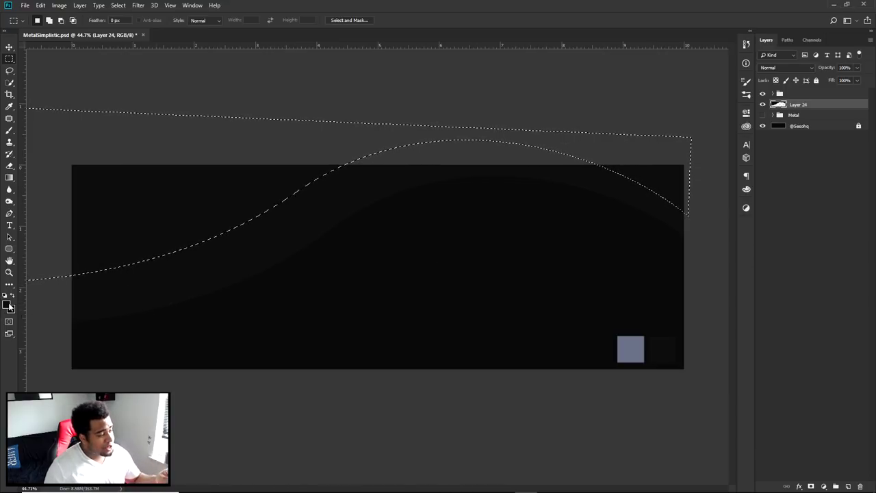
Step: Try filling the selection on Layer 24 with the swatch's blue-grey colour 5e6679, and deselect
right_click(363, 261)
left_click(378, 370)
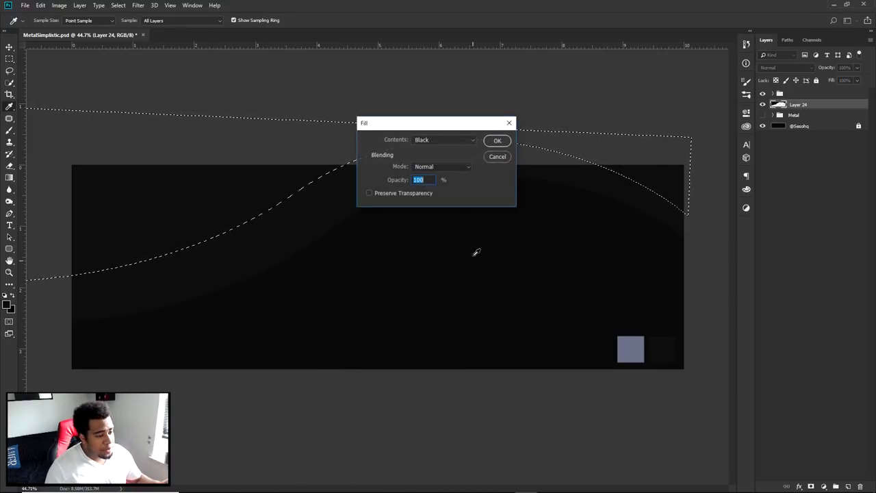
left_click(419, 141)
left_click(423, 166)
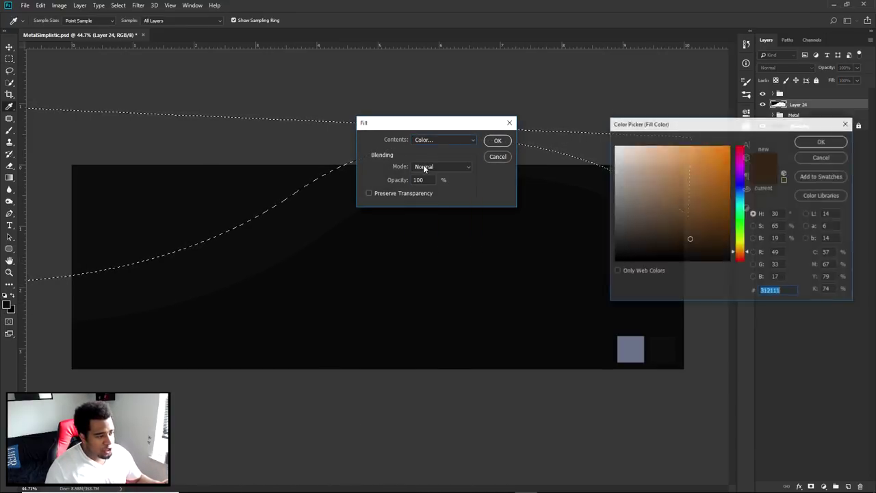
left_click(633, 346)
left_click_drag(781, 291, 742, 299)
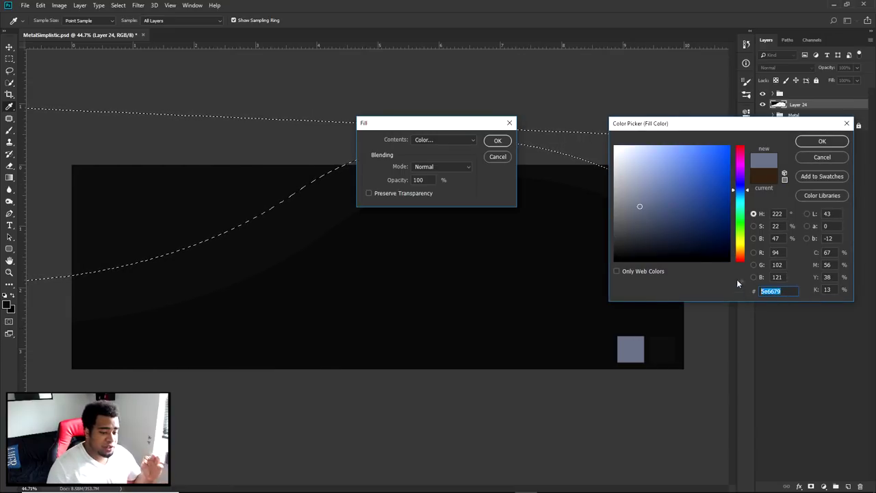
left_click(822, 141)
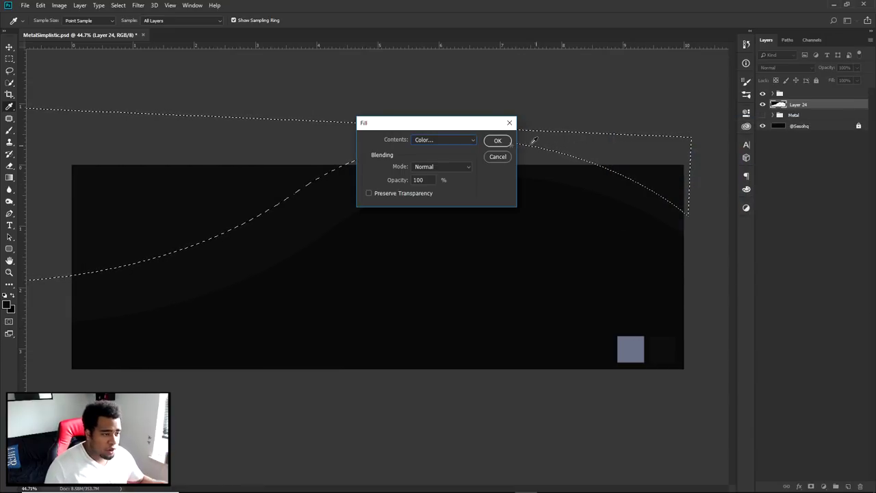
left_click(498, 141)
key("m")
right_click(499, 207)
left_click(518, 209)
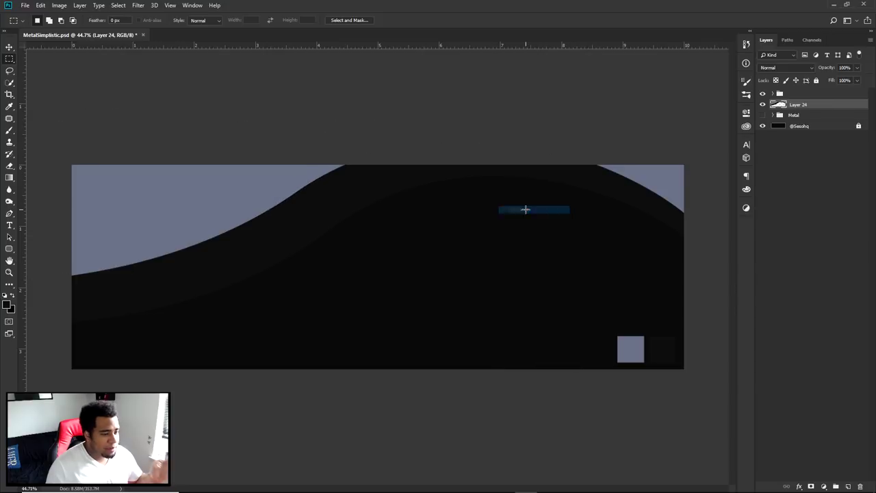
key("v")
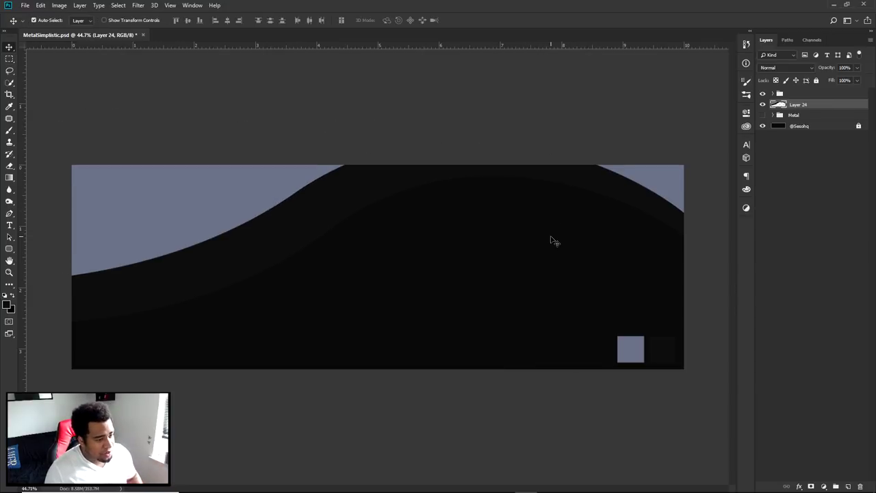
Step: Undo the blue-grey fill on Layer 24 and create a new layer above it with the wave selection active
left_click(779, 104, "ctrl")
key("alt+BackSpace")
left_click(848, 486)
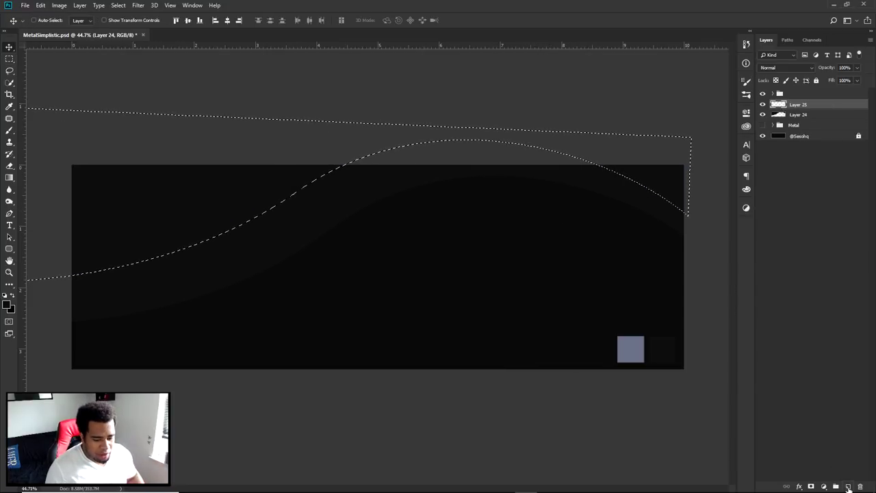
Step: Nudge the selection outline slightly down, rotate it about -1° and stretch it slightly to the right
key("m")
right_click(539, 217)
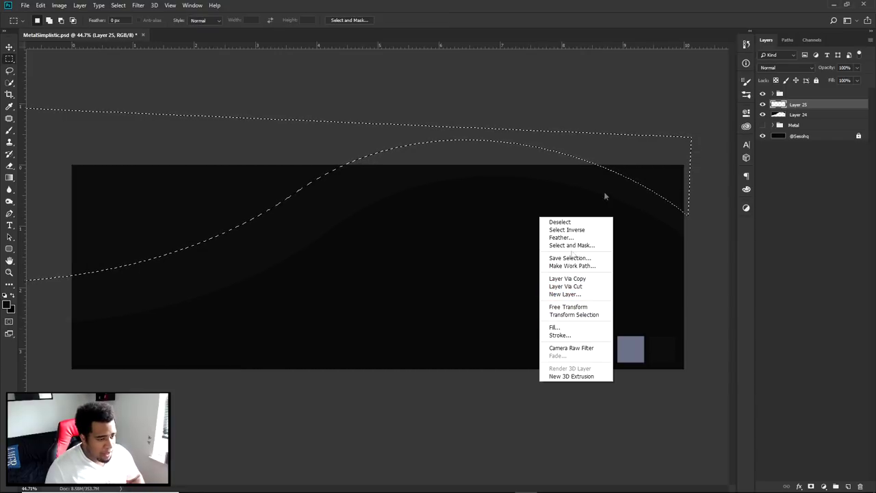
left_click(651, 173)
left_click_drag(650, 173, 653, 182)
key("ctrl+t")
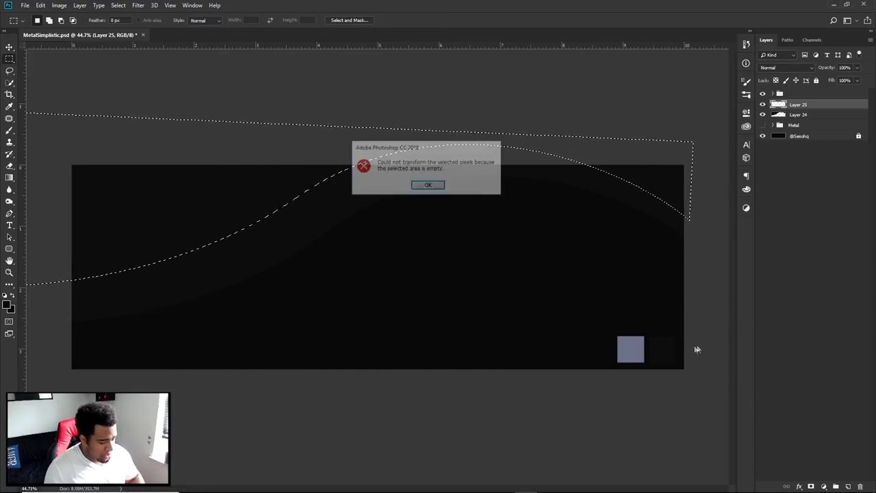
left_click(428, 185)
right_click(412, 172)
left_click(479, 286)
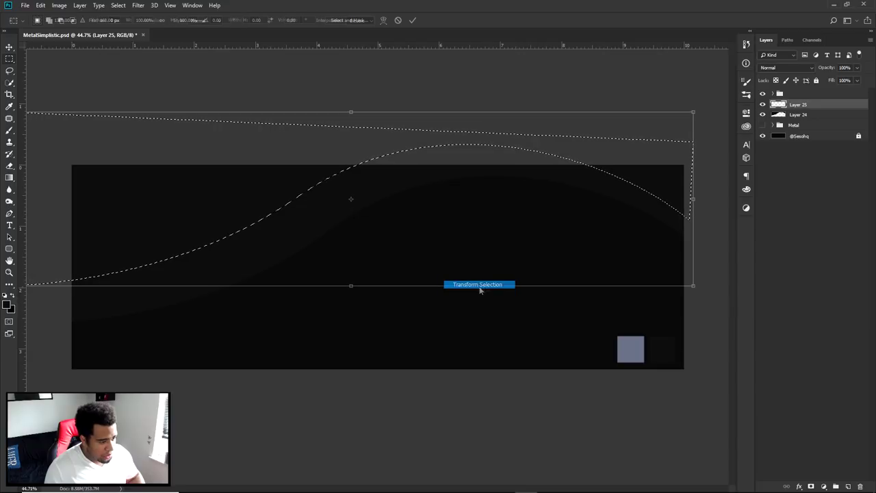
left_click_drag(651, 310, 698, 314)
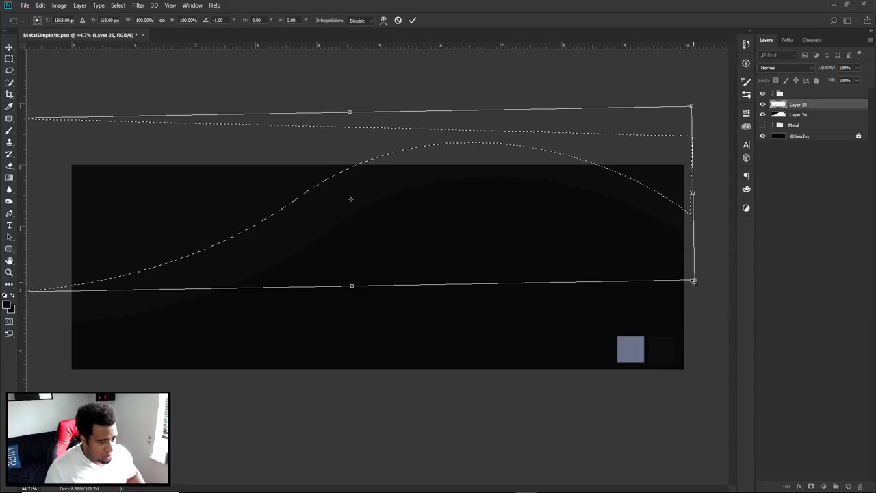
left_click_drag(695, 280, 702, 281)
key("Return")
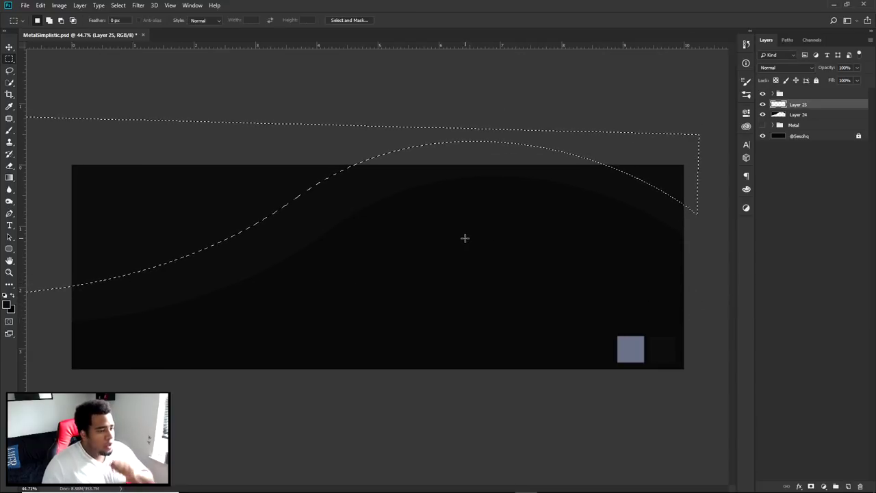
Step: Fill the selection on Layer 25 with the custom blue-grey colour 5e6679 and deselect
right_click(464, 239)
left_click(480, 349)
left_click(457, 139)
left_click(434, 158)
left_click(452, 139)
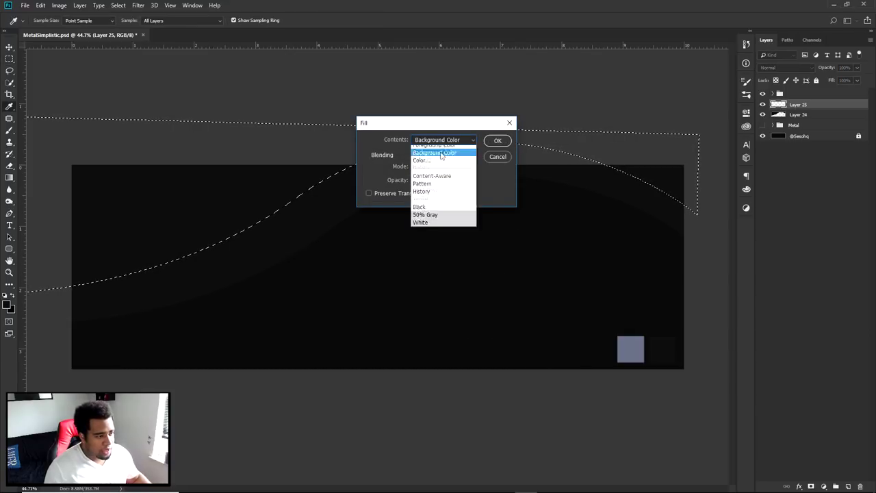
left_click(437, 165)
left_click(822, 140)
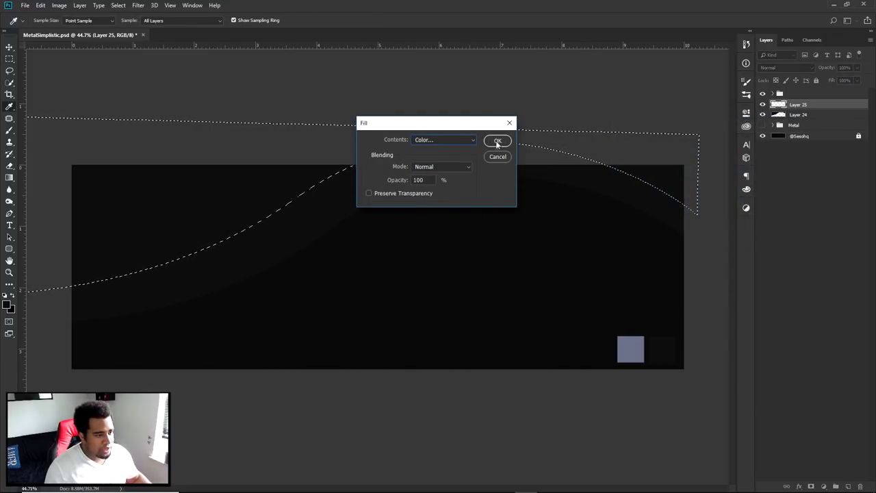
left_click(498, 140)
key("m")
right_click(499, 213)
left_click(519, 217)
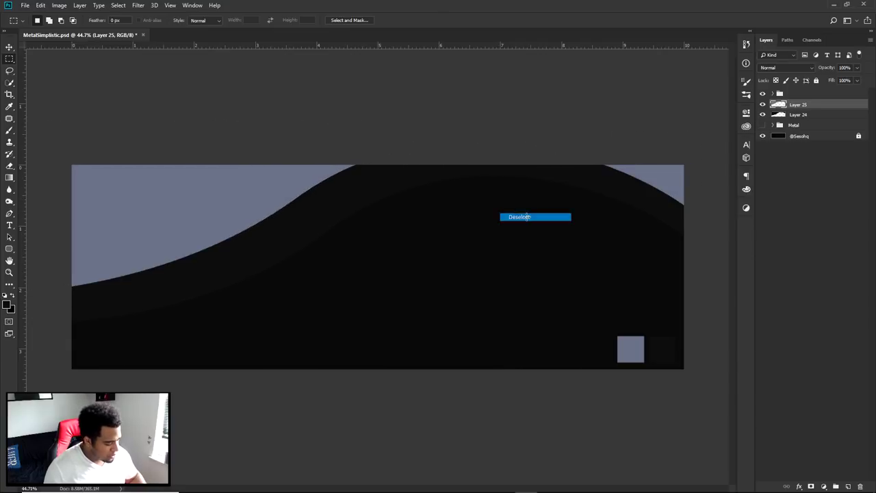
key("v")
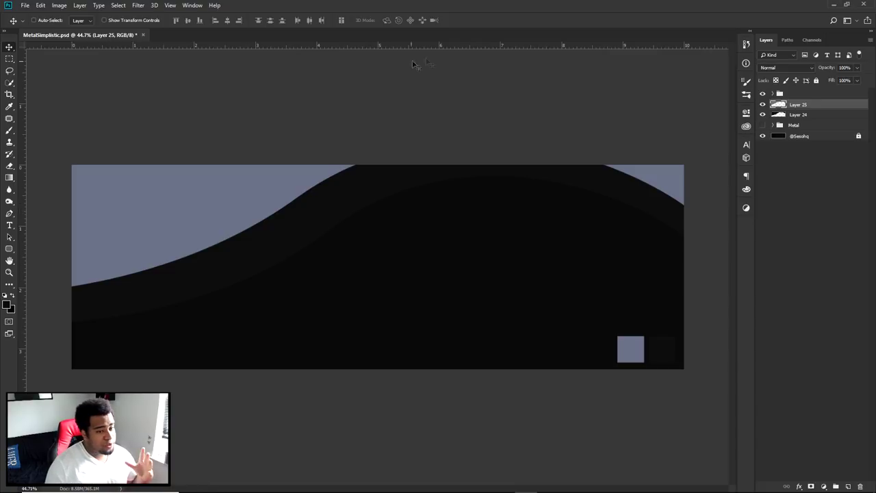
Step: Convert Layer 25 to a smart object and apply a Gaussian Blur with a 19.0 pixel radius
right_click(817, 104)
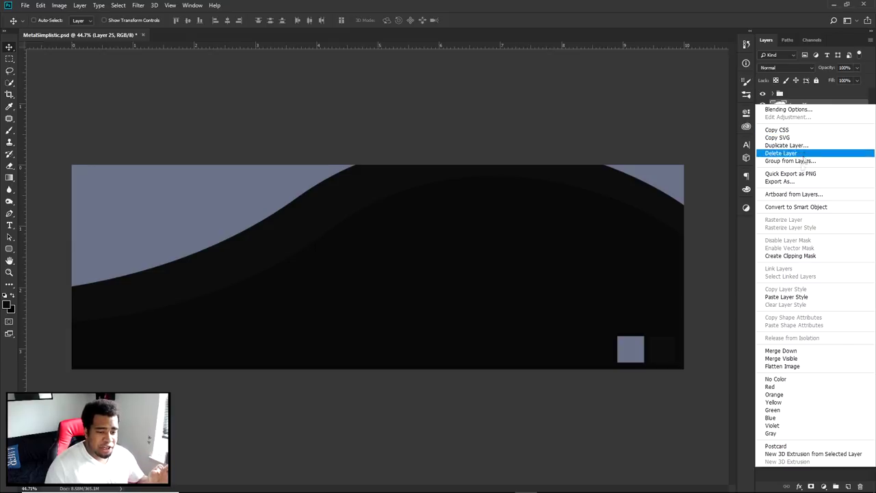
left_click(796, 206)
left_click(138, 5)
mouse_move(163, 113)
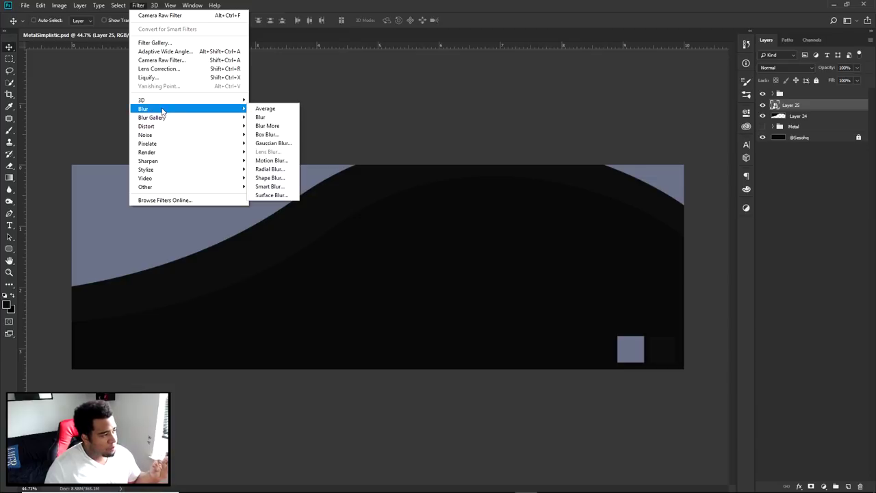
left_click(274, 143)
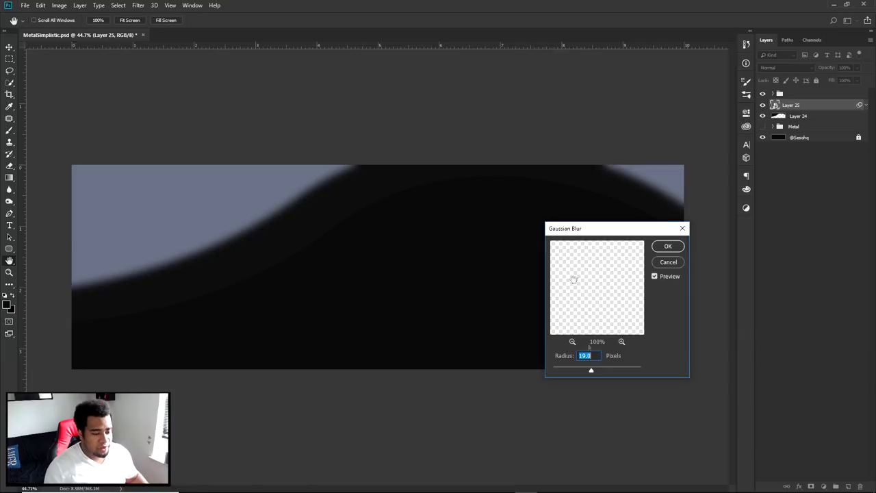
left_click(674, 247)
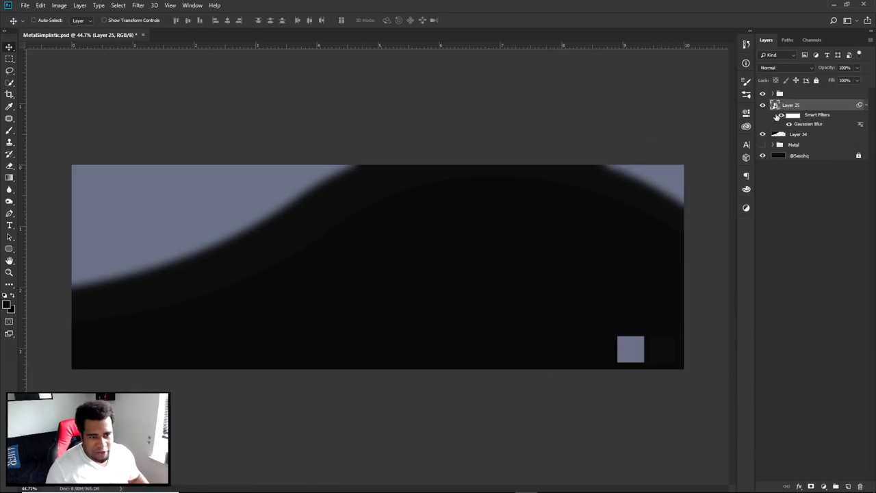
Step: Compare Layer 25 with and without the Gaussian Blur, and review the blur's radius without changing it
left_click(789, 125)
left_click(789, 125)
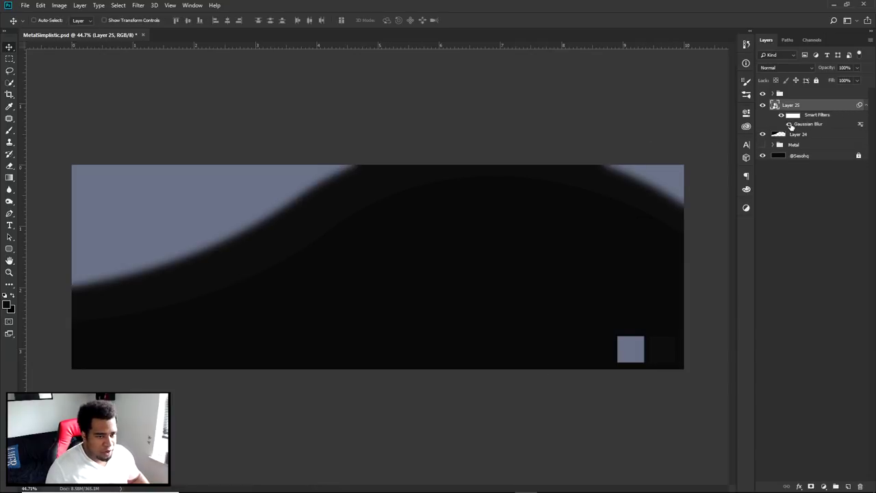
double_click(798, 125)
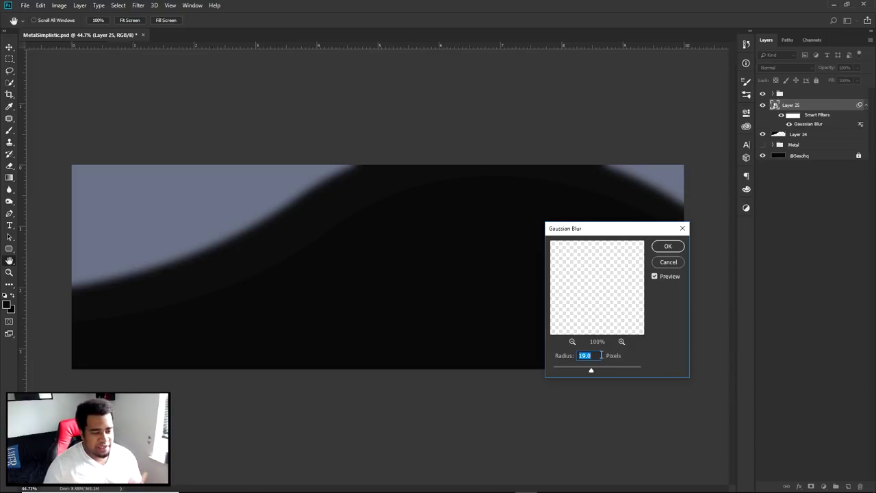
left_click(668, 262)
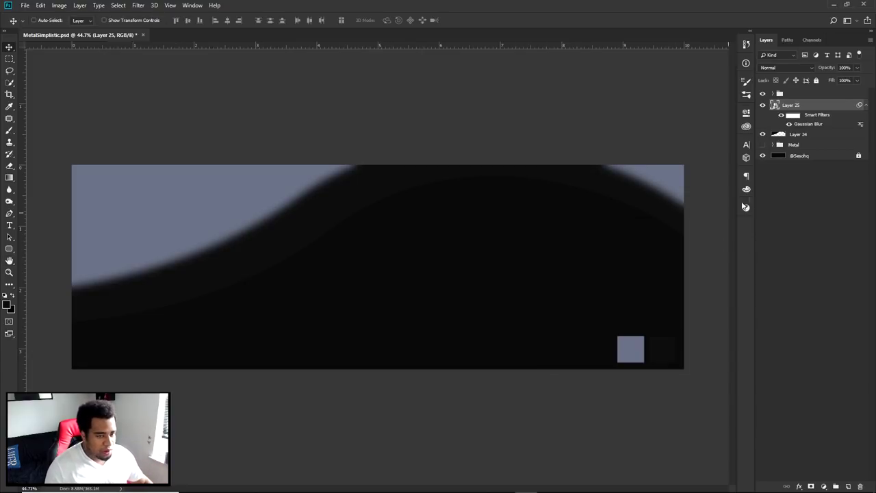
Step: Add a layer mask to Layer 25 and set up a soft black brush of about 1060 pixels
left_click(811, 486)
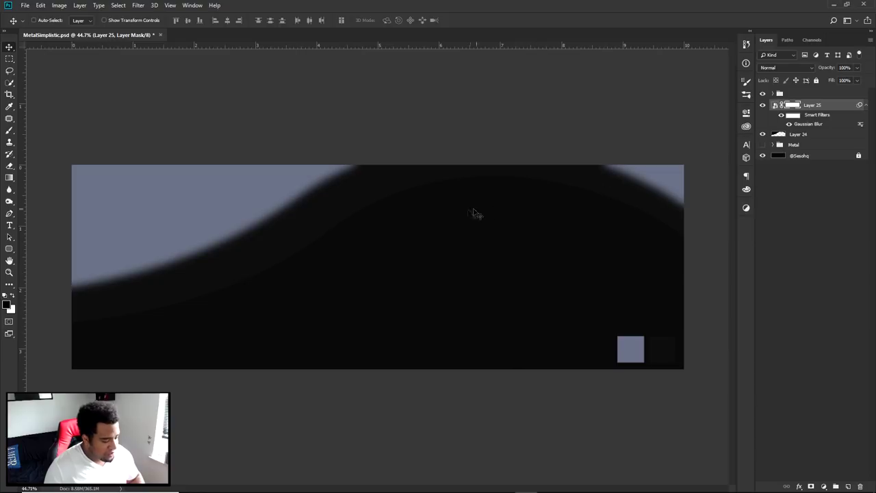
key("b")
left_click_drag(270, 232, 281, 236, "alt")
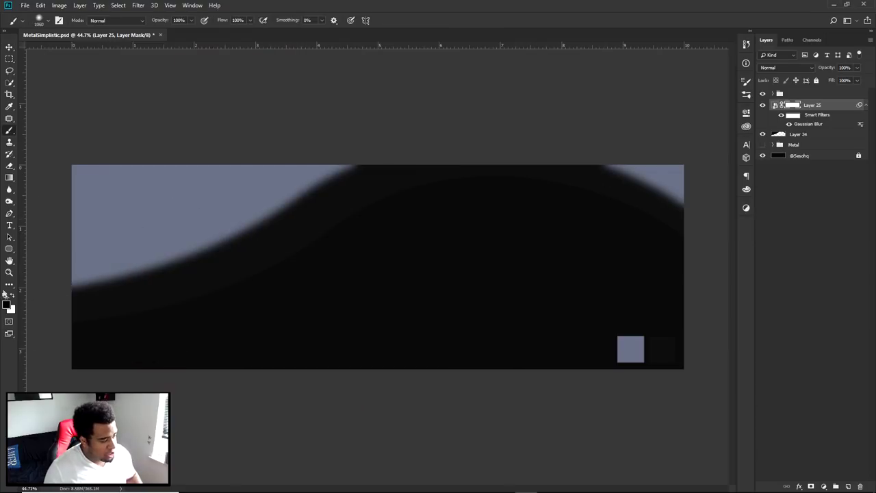
Step: Paint black on Layer 25's mask over the upper-left blue area, undo the stroke and repaint the fade
mouse_move(39, 274)
left_mouse_down()
mouse_move(84, 248)
mouse_move(160, 158)
mouse_move(311, 79)
mouse_move(425, 101)
left_mouse_up()
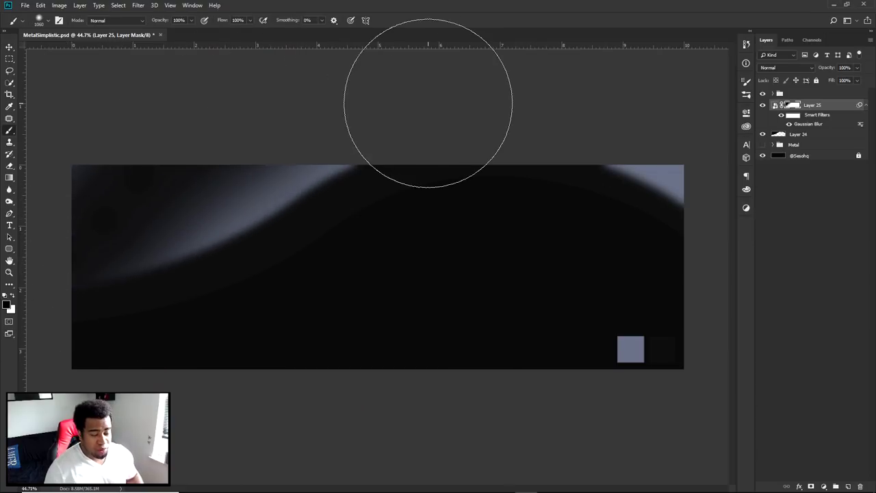
key("ctrl+z")
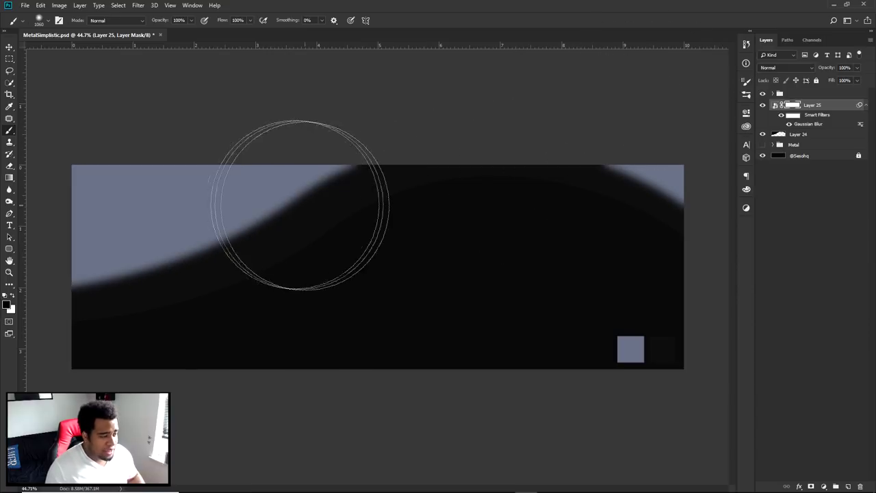
mouse_move(127, 180)
left_mouse_down()
mouse_move(67, 147)
mouse_move(181, 82)
mouse_move(38, 168)
mouse_move(24, 214)
mouse_move(184, 89)
mouse_move(25, 229)
left_mouse_up()
key("t")
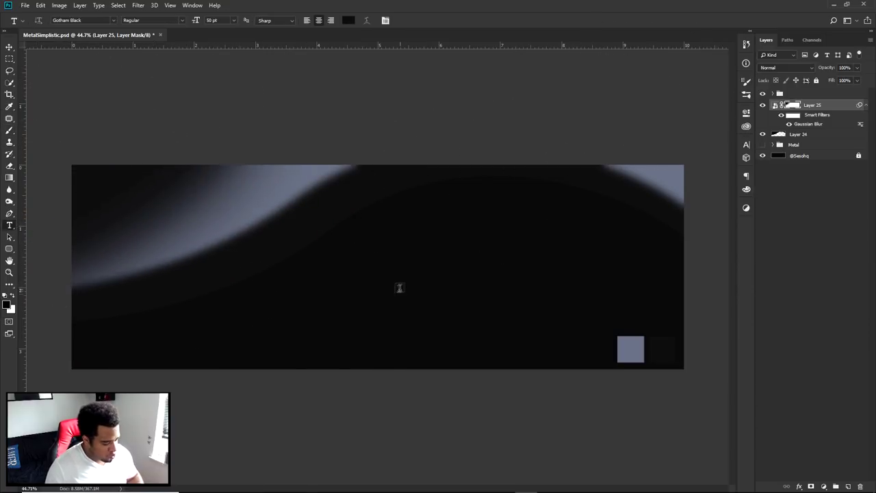
Step: Make test brush strokes near the banner's centre with black and white on Layer 25's mask, and undo the mask painting
key("b")
left_click_drag(432, 301, 326, 289)
left_click_drag(340, 322, 451, 285)
left_click(12, 296)
left_click_drag(372, 285, 344, 284)
key("ctrl+z")
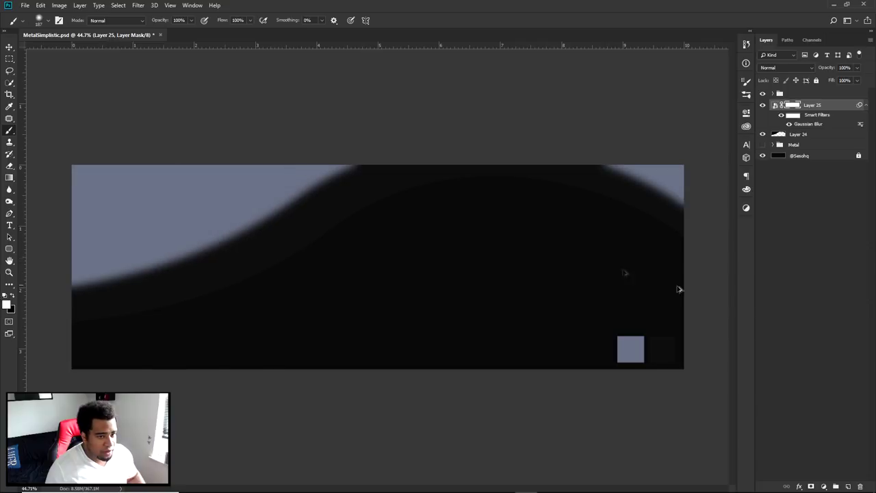
Step: Sketch several curved blue-grey brush strokes on a new layer across the banner's centre, and delete that layer
left_click(847, 486)
left_click_drag(495, 297, 350, 290)
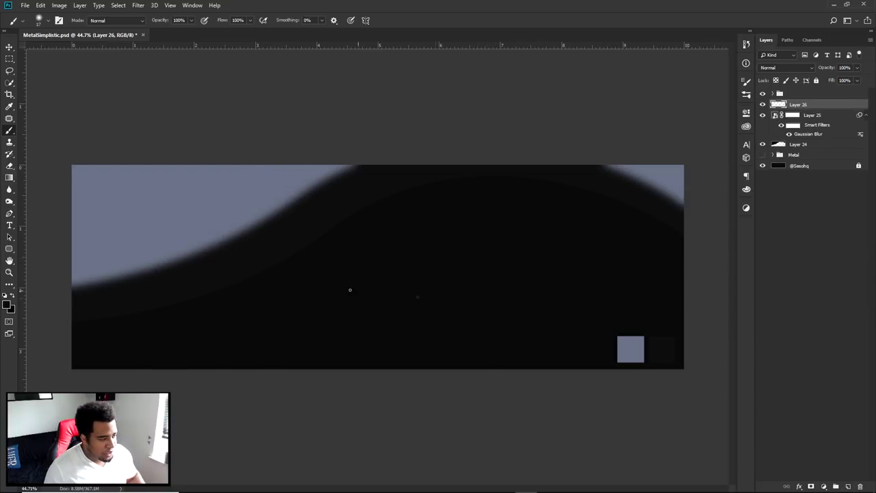
left_click_drag(306, 322, 456, 207)
left_click_drag(295, 354, 497, 216)
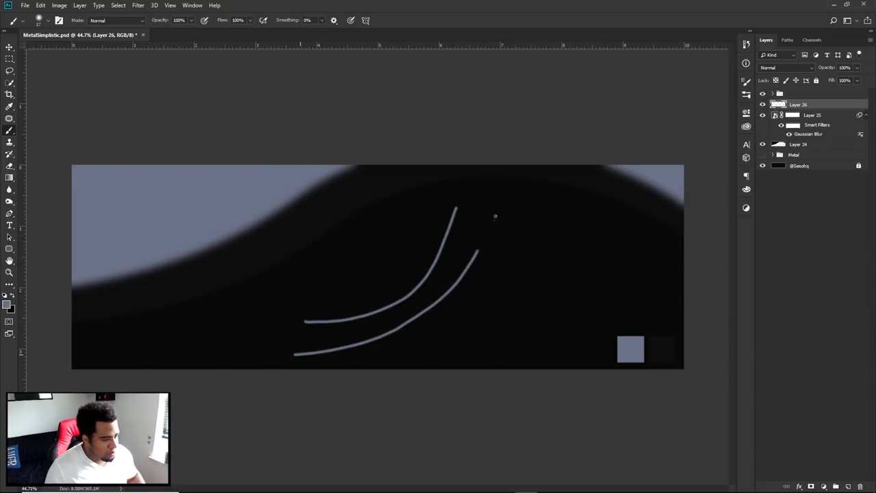
mouse_move(276, 358)
left_mouse_down()
mouse_move(531, 201)
mouse_move(583, 190)
left_mouse_up()
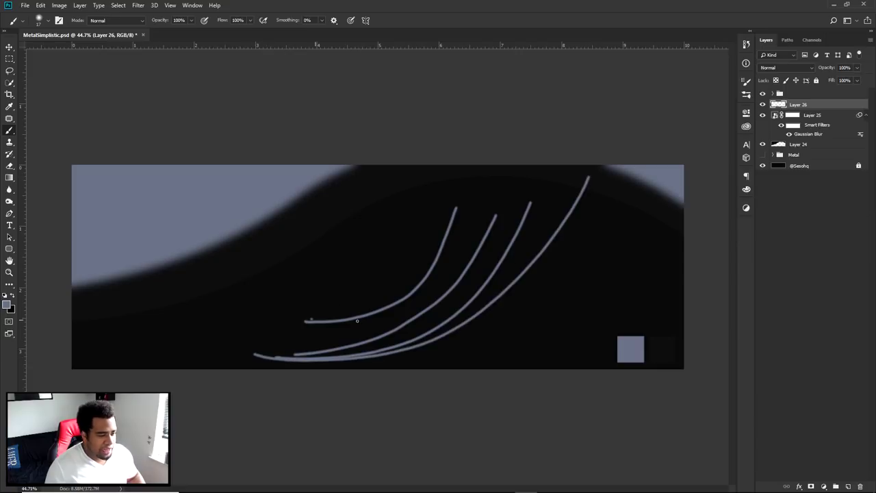
left_click_drag(357, 320, 544, 216)
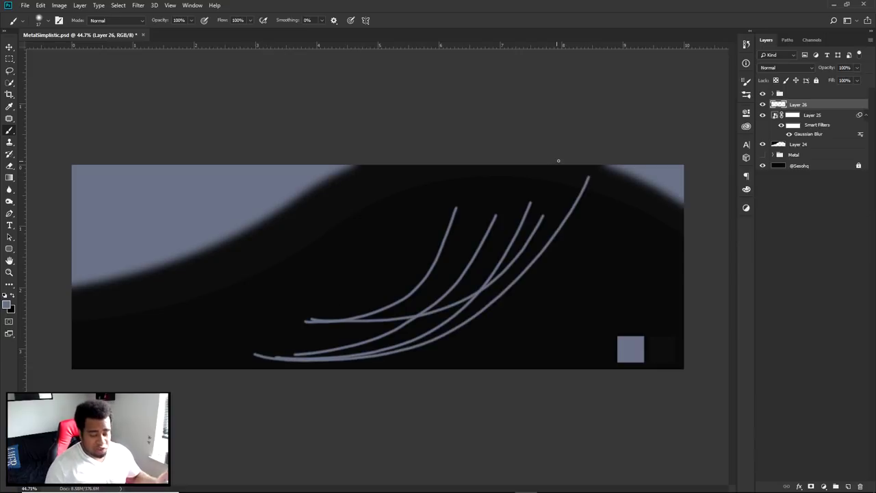
key("Delete")
Step: Paint black with a large soft brush on Layer 25's mask to fade the upper-left blue area down to its curved lower edge
left_click(792, 105)
left_click_drag(72, 272, 210, 258, "alt")
left_click(12, 295)
right_click(192, 233, "alt")
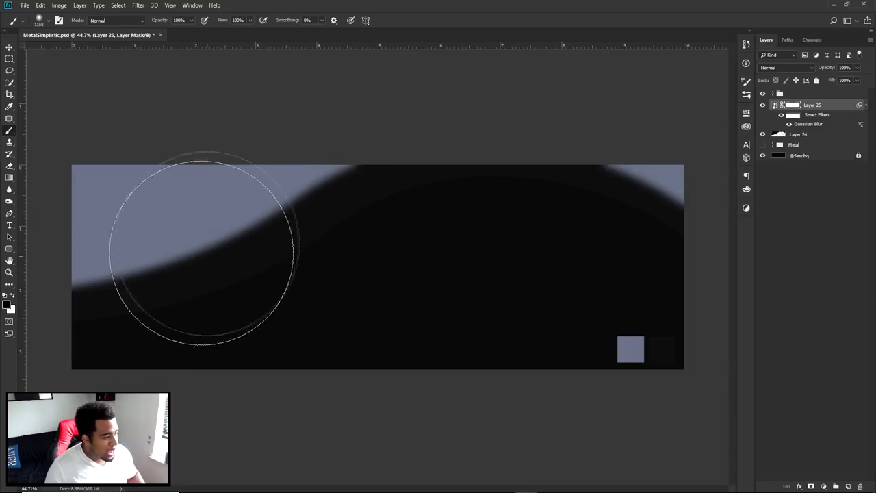
mouse_move(43, 189)
left_mouse_down()
mouse_move(221, 54)
mouse_move(236, 55)
left_mouse_up()
left_click_drag(43, 178, 278, 23)
left_click_drag(334, 179, 312, 180, "alt")
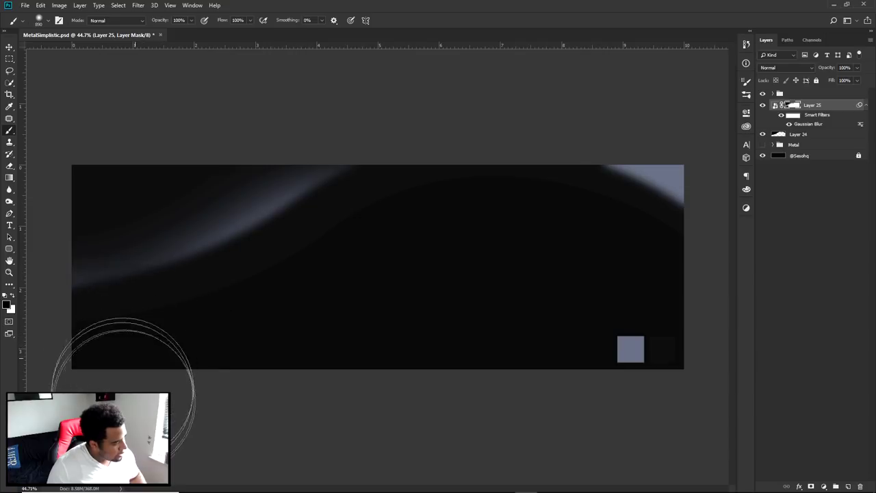
Step: Set the brush to white at 29% opacity, try a stroke on Layer 25's mask over the upper-left highlight, and undo the stroke
key("v")
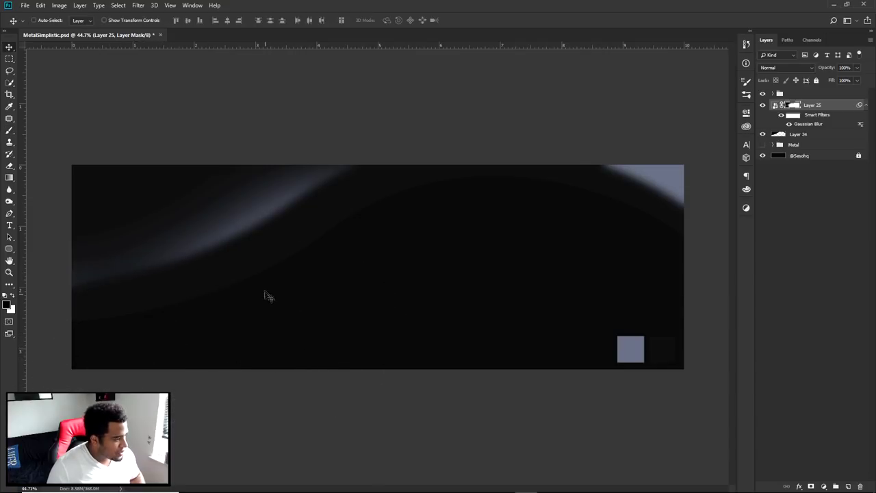
scroll(180, 254, "up", 4)
left_click_drag(176, 251, 334, 257)
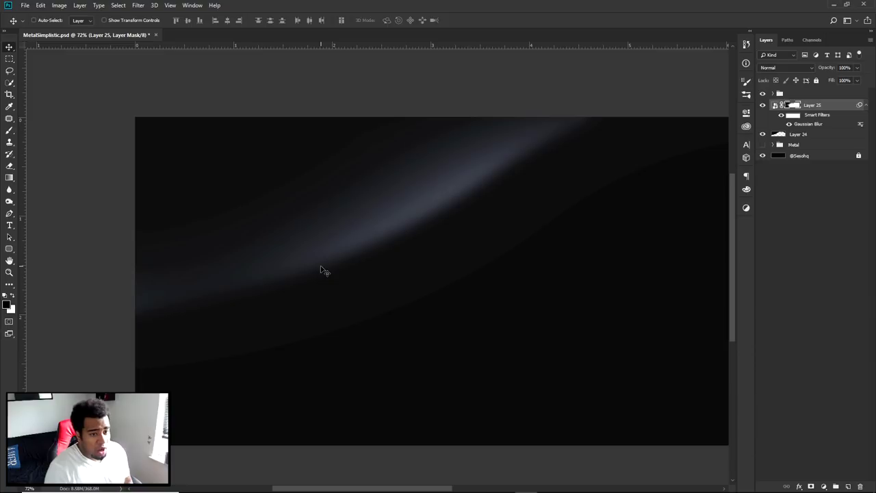
left_click(11, 297)
key("b")
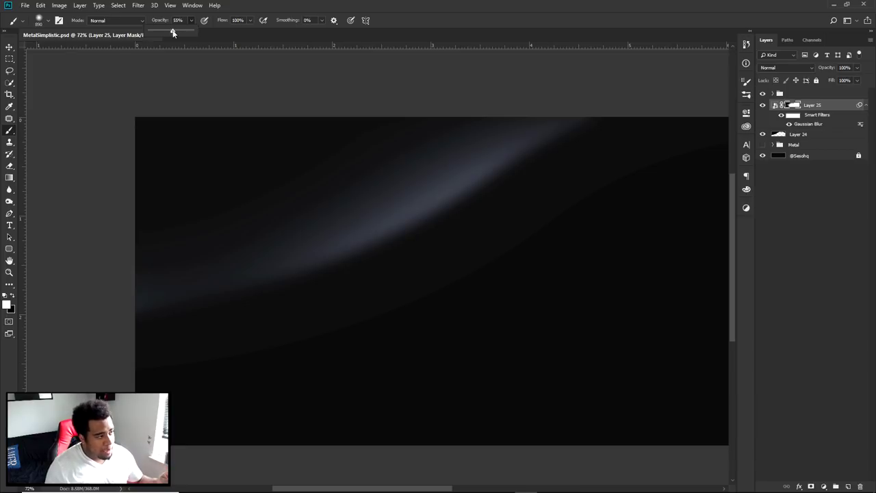
left_click(268, 274)
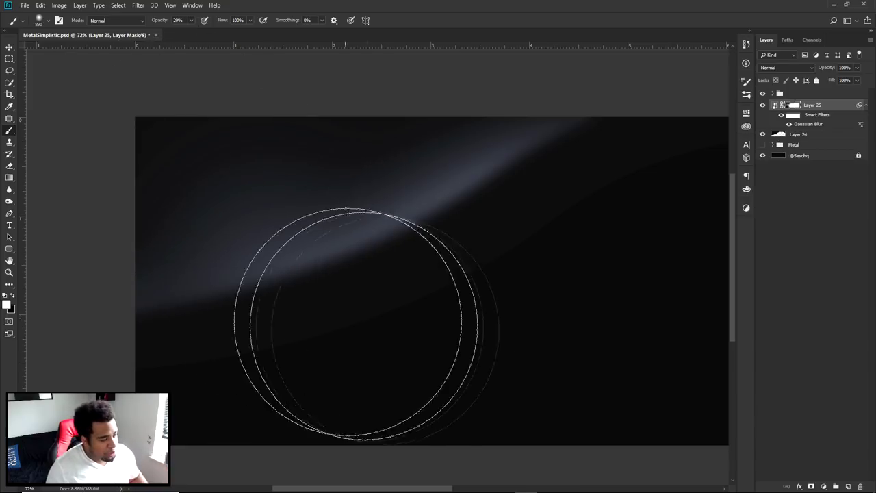
key("ctrl+z")
Step: Build up repeated white dabs with a brush of about 398 pixels near the mask's upper-left corner, and undo them
right_click(256, 195, "alt")
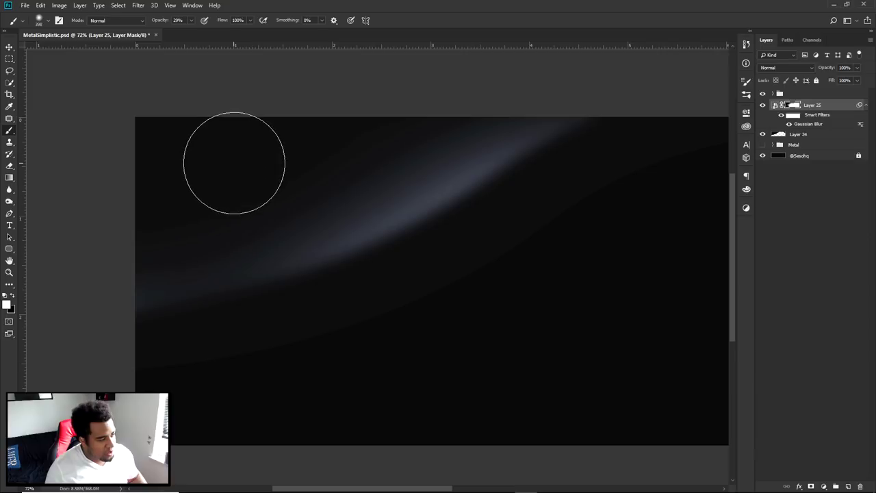
left_click(233, 163)
left_click(236, 160)
left_click(237, 162)
left_click(238, 162)
left_click(238, 163)
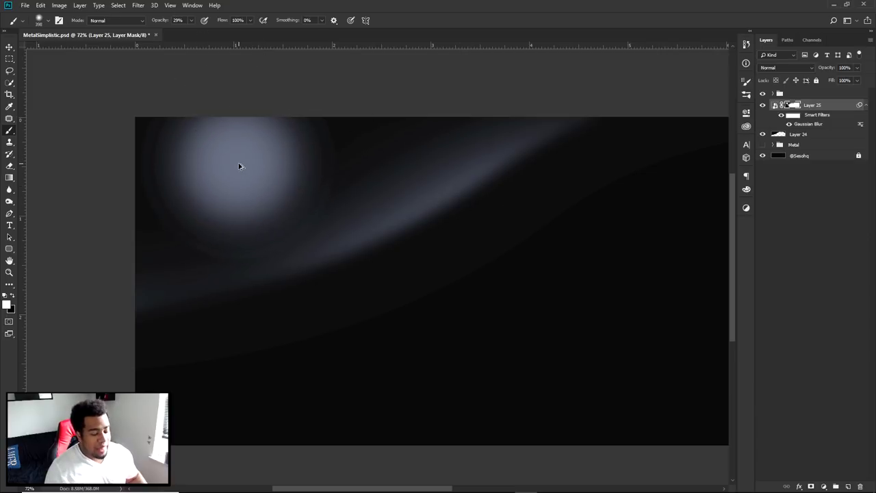
key("ctrl+z")
key("ctrl+z")
key("ctrl+z")
key("ctrl+z")
key("ctrl+z")
key("ctrl+z")
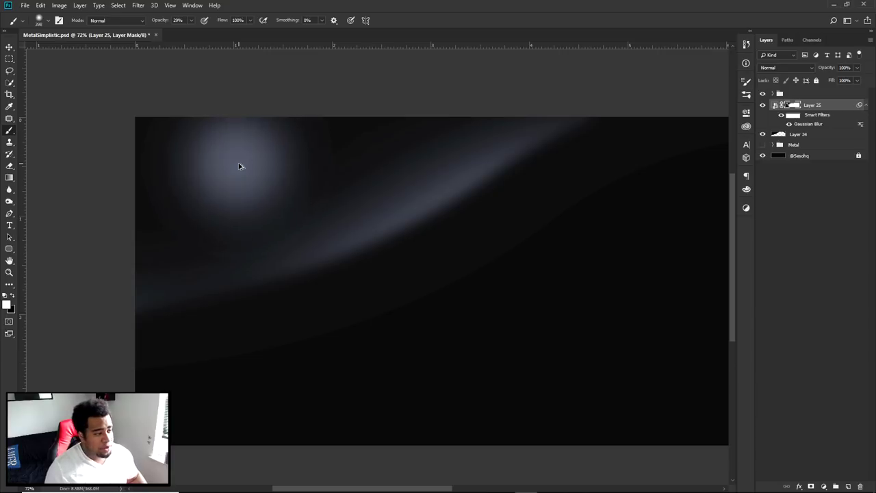
Step: Try larger white dabs on Layer 25's mask over the upper-left highlight, including one of about 678 pixels, and undo them
left_click(273, 196)
right_click(328, 306, "alt")
left_click(329, 278)
key("ctrl+z")
right_click(323, 286, "alt")
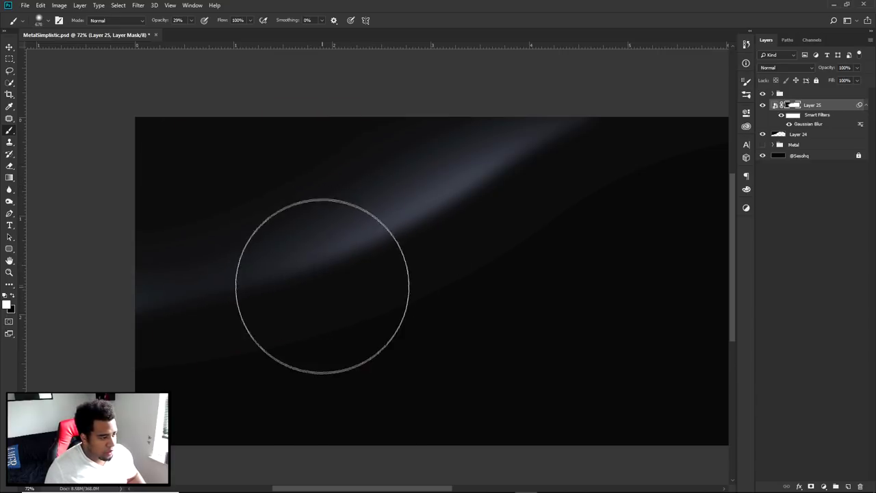
left_click(315, 271)
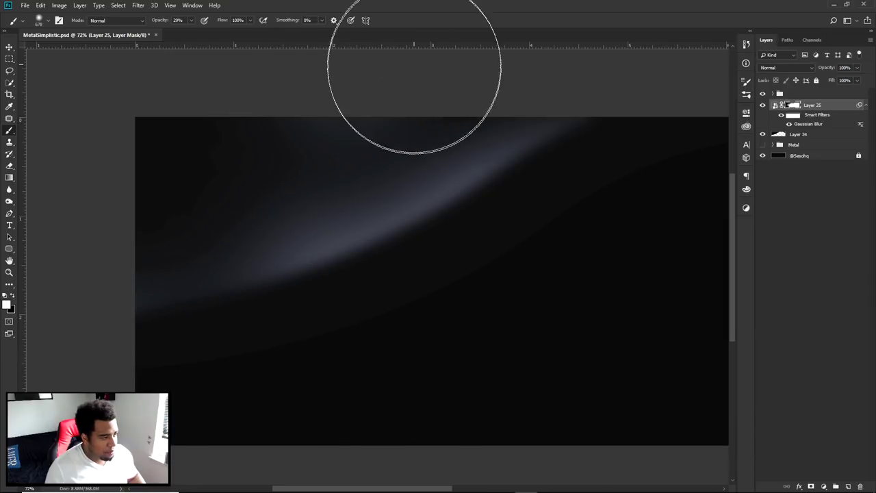
key("ctrl+z")
Step: Paint white at 29% opacity on Layer 25's mask with a smaller soft brush to brighten the middle of the upper-left highlight
right_click(482, 233, "alt")
right_click(425, 267, "alt")
left_click(395, 226)
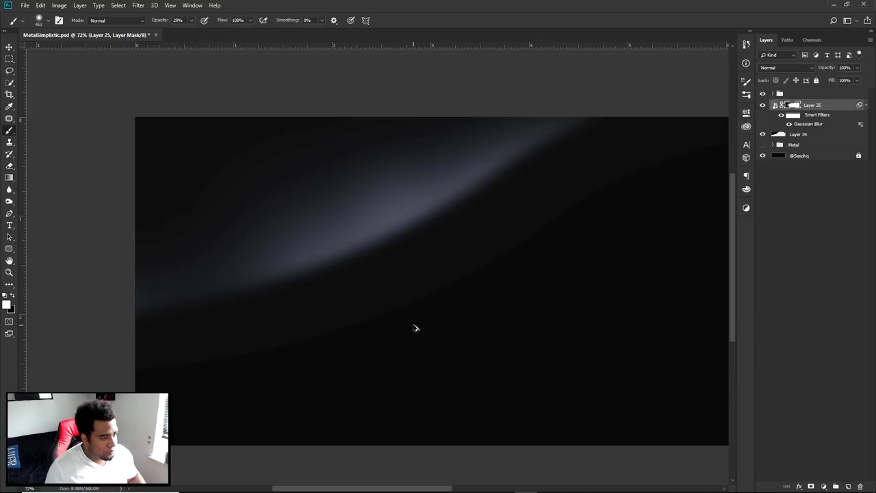
key("bracketright")
key("bracketright")
key("bracketright")
key("ctrl+0")
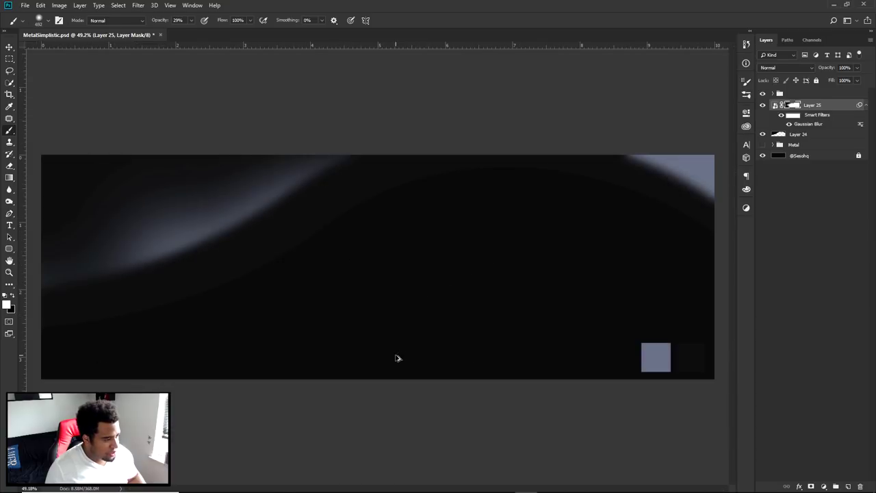
key("v")
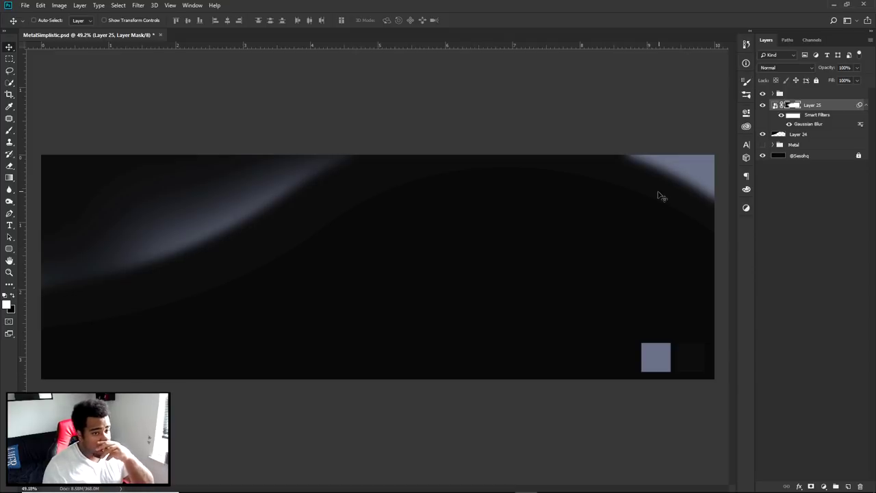
Step: Restore the brush opacity to 100% and paint black on Layer 25's mask to fade the banner's upper-right blue area
key("b")
right_click(99, 72)
left_click(195, 23)
mouse_move(193, 30)
left_mouse_down()
mouse_move(664, 203)
mouse_move(612, 157)
left_mouse_up()
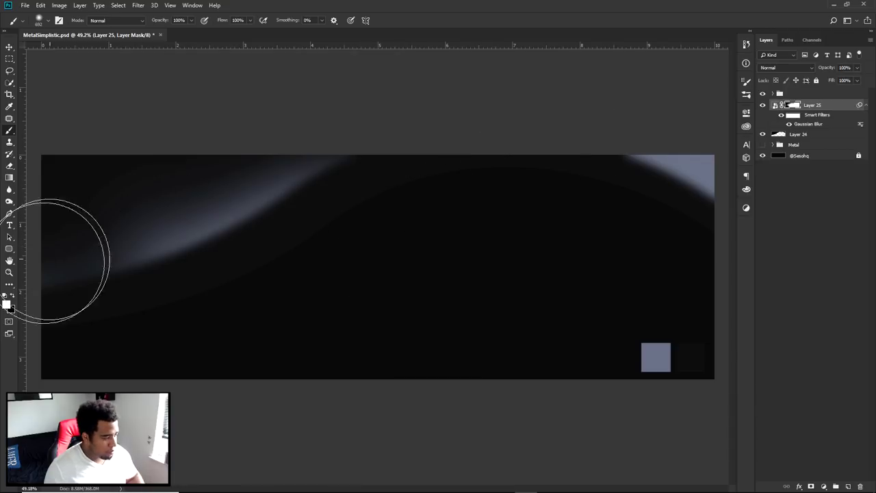
left_click(14, 295)
right_click(521, 267, "alt")
mouse_move(591, 135)
left_mouse_down()
mouse_move(590, 158)
mouse_move(645, 83)
mouse_move(699, 82)
left_mouse_up()
key("v")
scroll(420, 207, "down", 1)
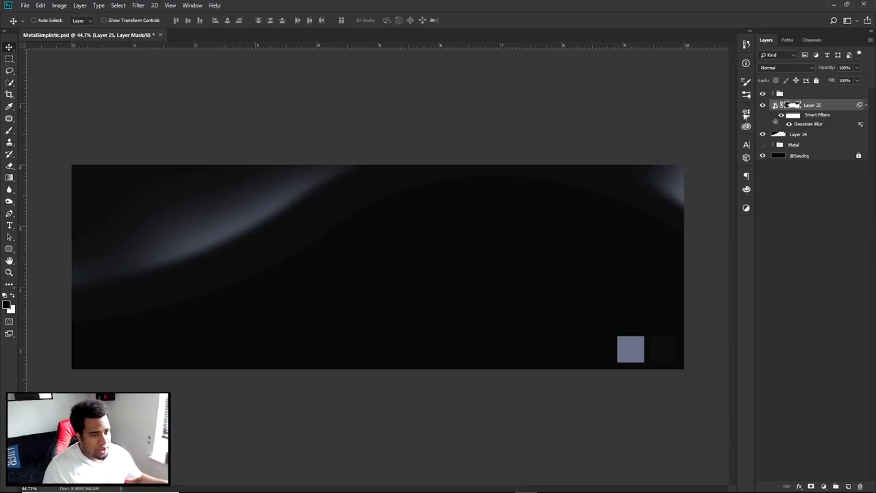
Step: Move the Metal group to the top of the layer stack, show it briefly for comparison and hide it
left_click_drag(780, 145, 771, 95)
left_click(762, 94)
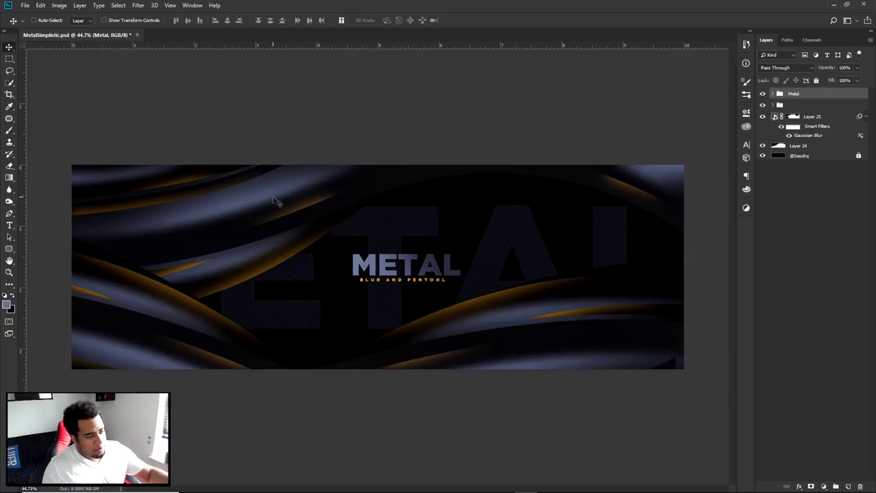
left_click(764, 95)
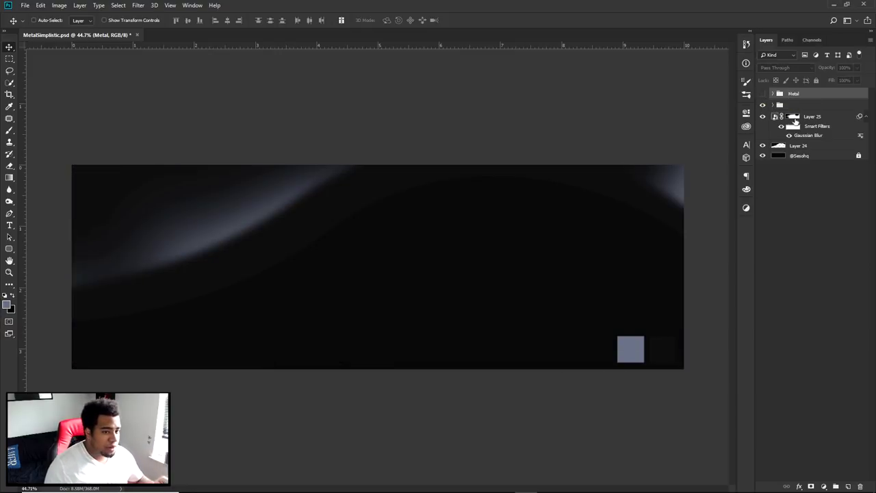
Step: Add a new layer below the Metal group and outline the banner's upper-left corner with a closed curved Pen path above the highlight
left_click(797, 107)
left_click(849, 486)
key("p")
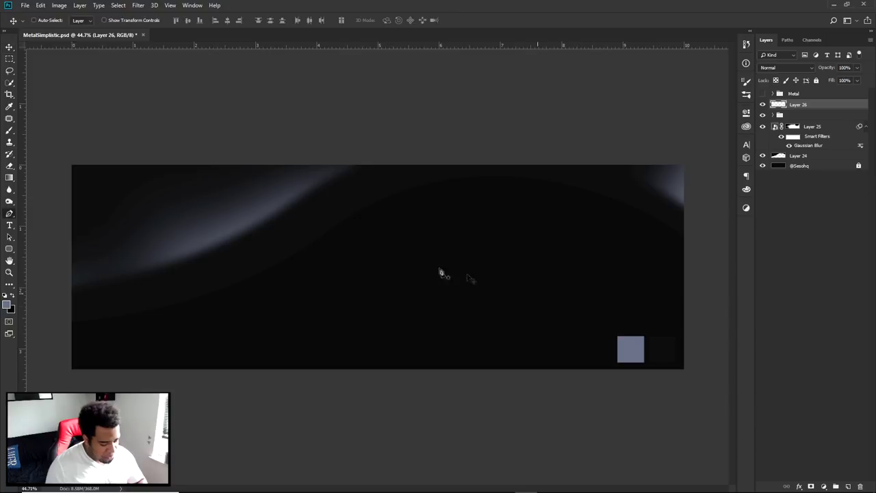
left_click_drag(296, 154, 394, 70)
left_click_drag(295, 154, 294, 138)
left_click(94, 140)
left_click(50, 151)
left_click(49, 242)
scroll(346, 239, "up", 1)
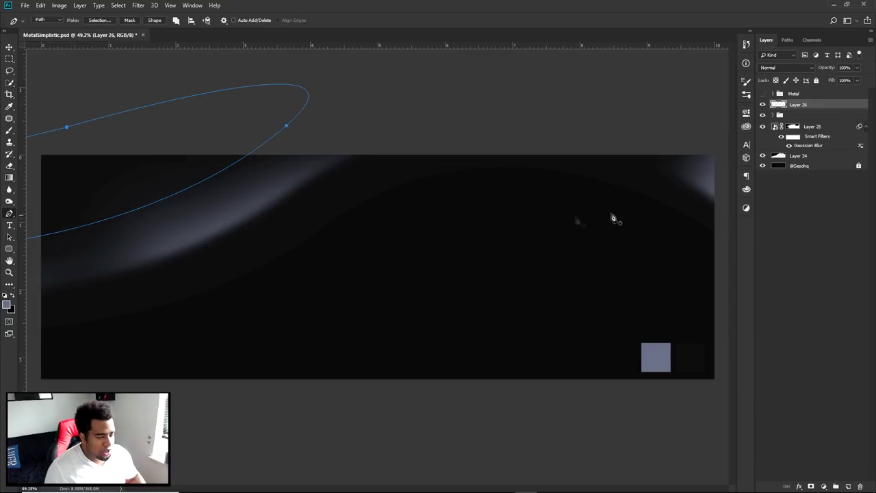
Step: Fill the path on Layer 26 with colour #101011 at 100% opacity and delete the path
right_click(504, 227)
left_click(527, 277)
left_click(438, 301)
left_click(425, 317)
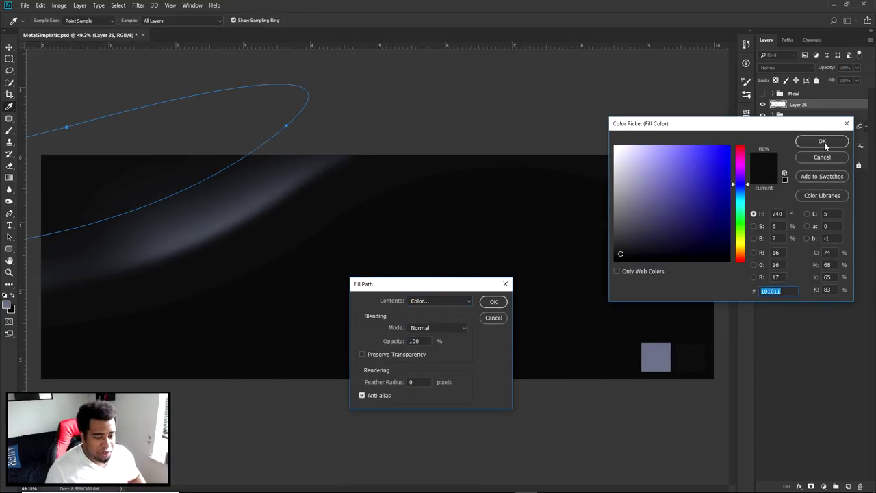
left_click(822, 141)
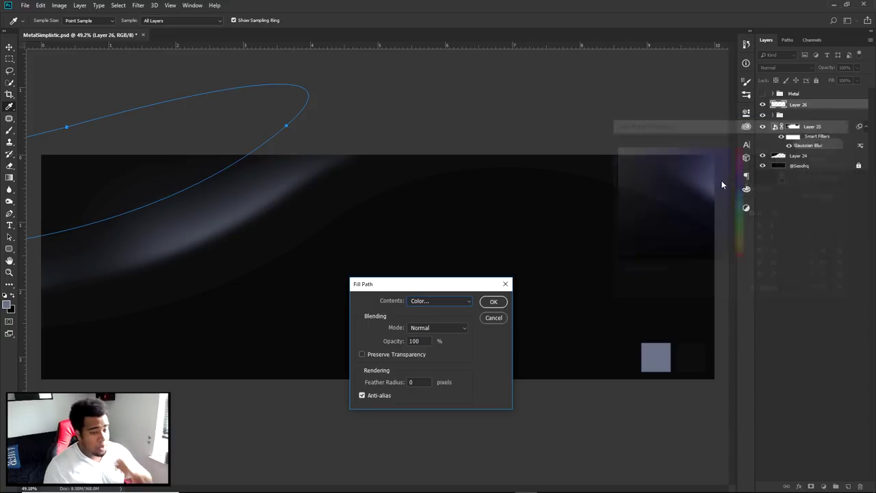
left_click(499, 301)
right_click(471, 201)
left_click(497, 216)
Step: Preview a Hue/Saturation change on Layer 26 with hue +35, saturation -100 and lightness +78, and cancel it
scroll(69, 182, "up", 4)
left_click_drag(135, 198, 309, 227)
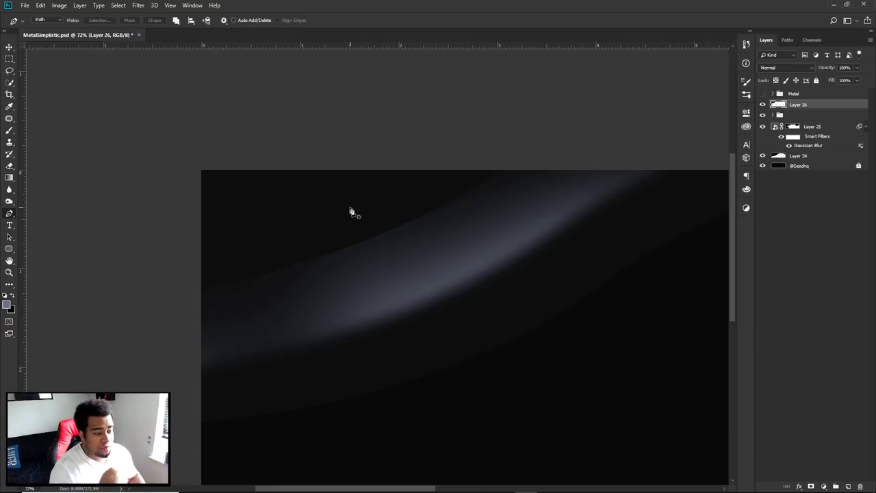
key("ctrl+u")
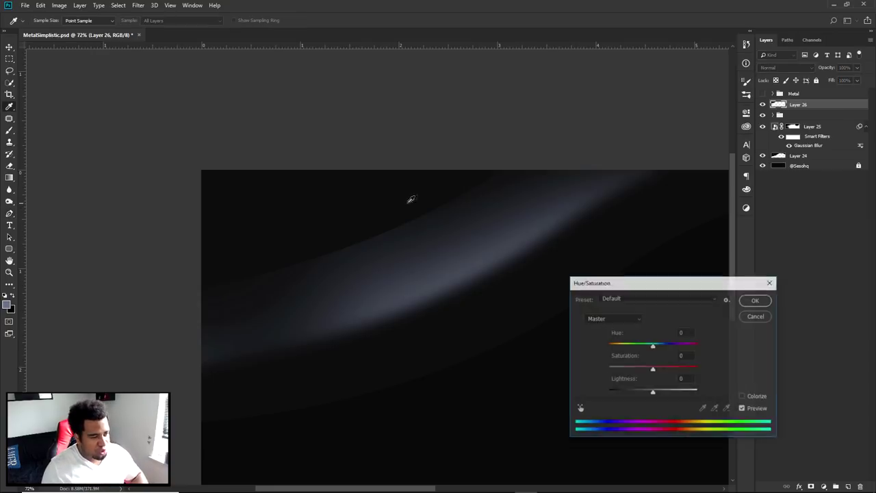
left_click_drag(613, 283, 560, 209)
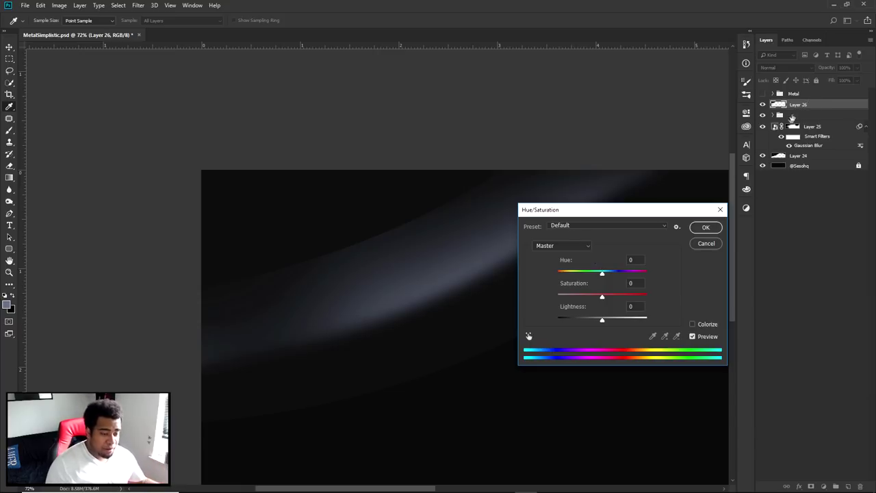
left_click_drag(601, 319, 637, 319)
left_click_drag(602, 295, 557, 296)
left_click_drag(602, 272, 614, 273)
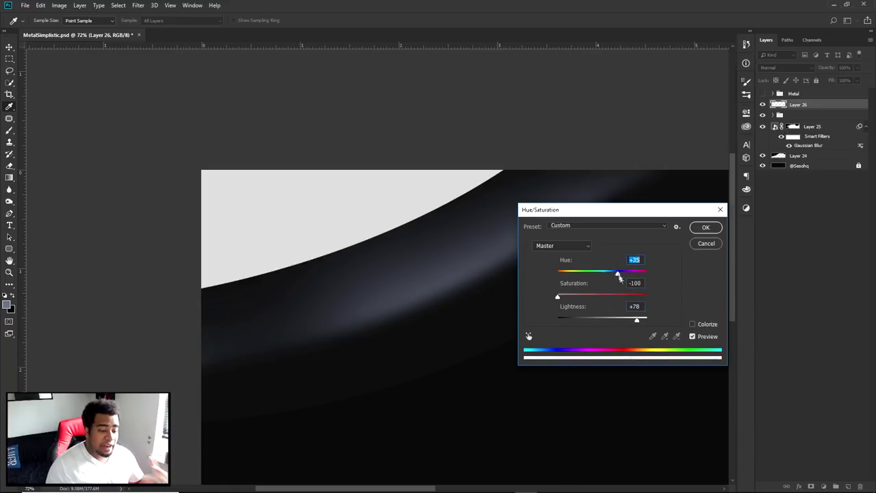
left_click(706, 244)
Step: Darken Layer 26 with Hue/Saturation by setting its lightness to -7
key("ctrl+u")
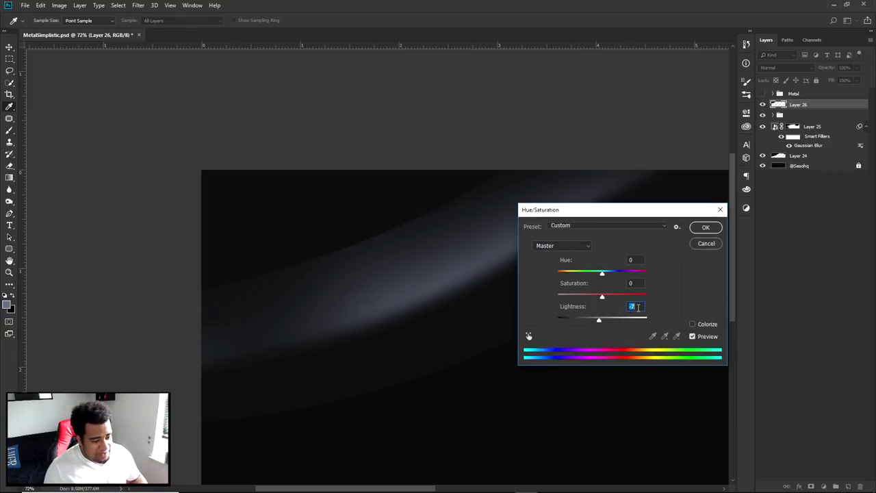
left_click(705, 228)
key("p")
key("v")
scroll(539, 234, "down", 3)
scroll(434, 230, "up", 1)
scroll(226, 251, "up", 1)
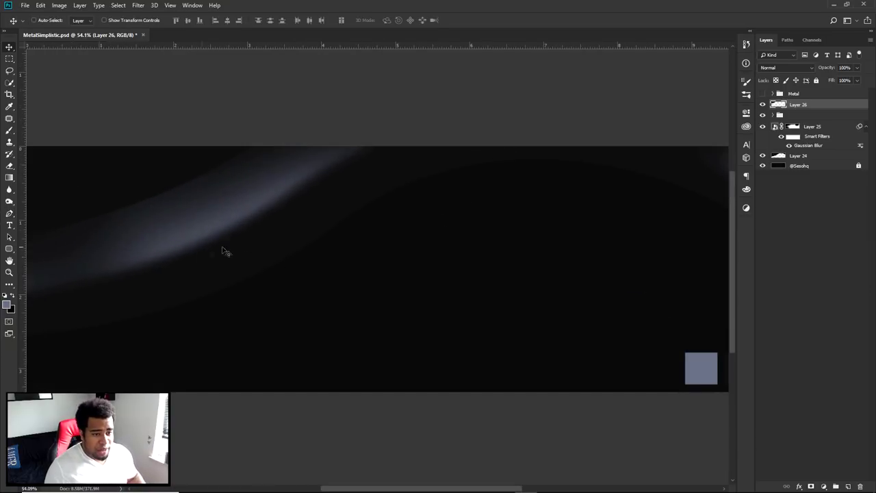
Step: Add a new layer above Layer 26 and outline the banner's upper-left corner with a smaller closed curved Pen path
left_click(848, 487)
key("p")
scroll(169, 215, "down", 1)
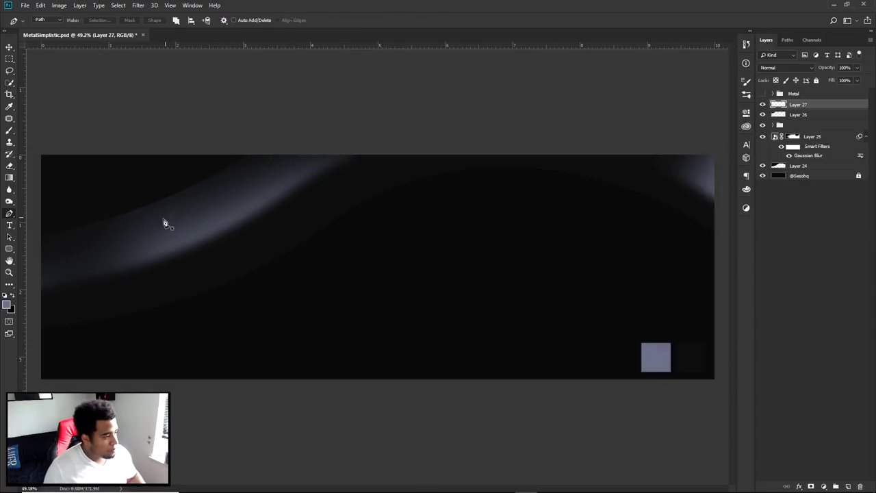
scroll(29, 213, "down", 1)
left_click(41, 209)
left_click_drag(221, 130, 272, 71)
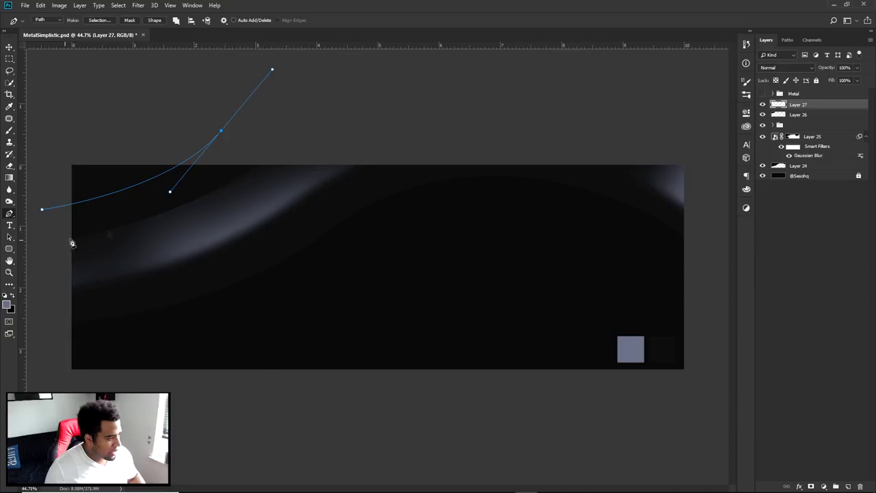
left_click(48, 135)
left_click(43, 211)
Step: Fill the corner path on Layer 27 with the blue-grey sampled from the reference swatch and delete the path
right_click(304, 222)
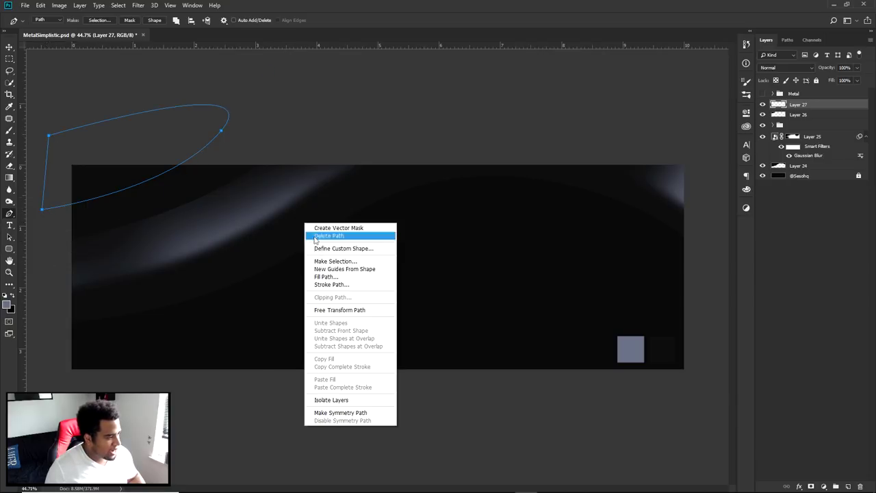
left_click(333, 275)
left_click(440, 301)
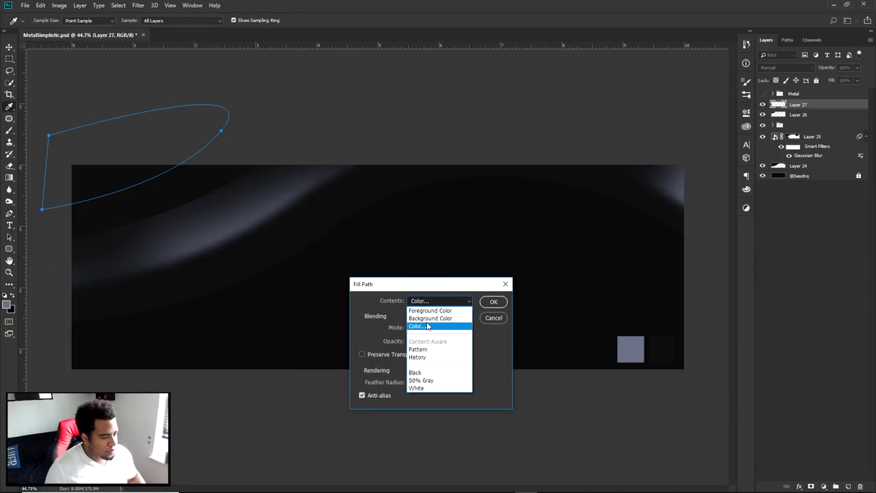
left_click(427, 326)
left_click(631, 339)
left_click(830, 142)
left_click(493, 301)
right_click(438, 206)
left_click(457, 217)
Step: Convert Layer 27 to a smart object and apply a Gaussian Blur with a 19 pixel radius
right_click(833, 106)
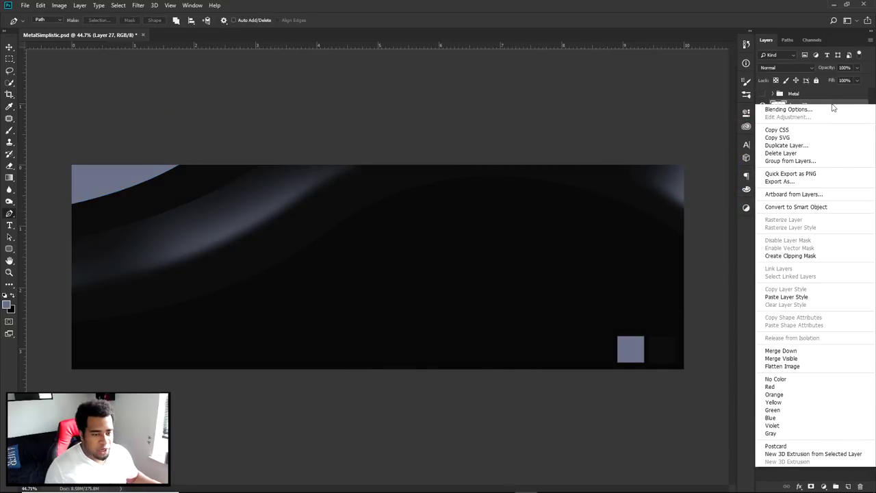
left_click(803, 204)
left_click(138, 5)
left_click(148, 15)
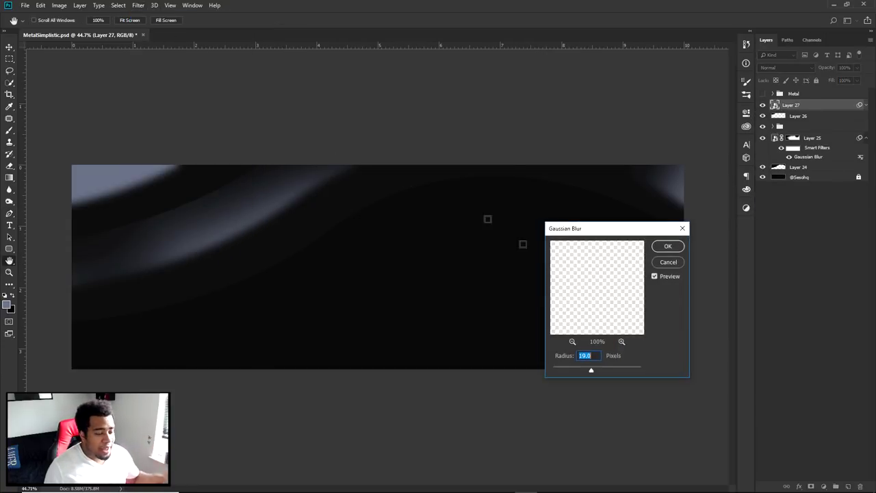
left_click(667, 248)
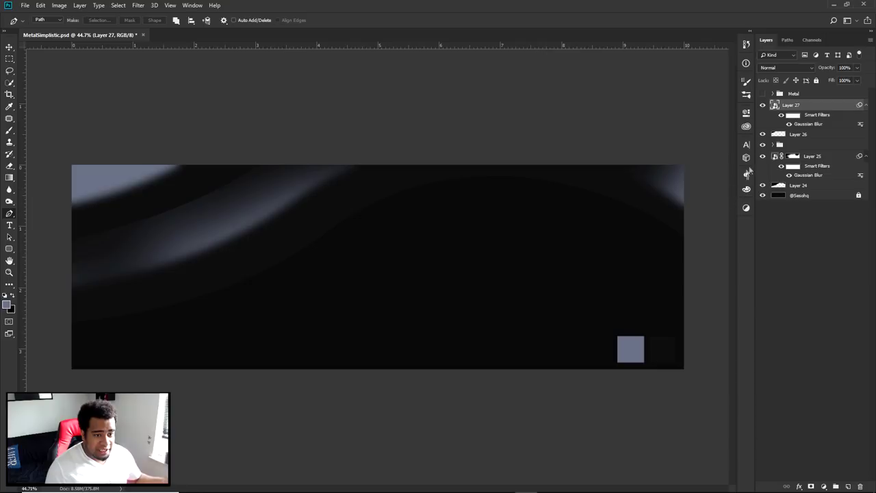
Step: Add a layer mask to Layer 27 and set up a soft black brush of about 741 px
left_click(812, 486)
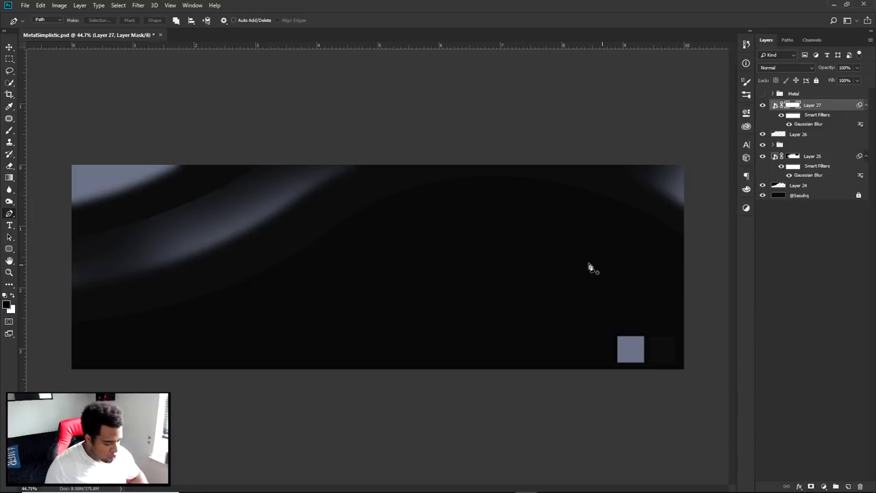
key("b")
left_click_drag(203, 262, 147, 254)
mouse_move(86, 258)
left_mouse_down()
mouse_move(54, 233)
mouse_move(86, 236)
mouse_move(65, 175)
mouse_move(89, 72)
left_mouse_up()
left_click_drag(103, 117, 240, 93)
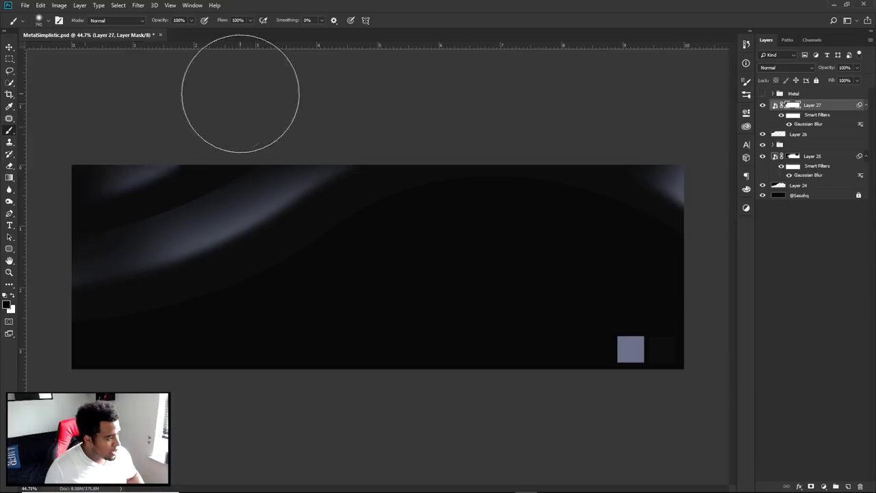
key("ctrl+z")
key("ctrl+z")
Step: Paint black on Layer 27's mask with a 661 px soft brush to fade the corner highlight along its upper side
left_click_drag(128, 211, 89, 197)
left_click_drag(54, 160, 172, 115)
left_click_drag(136, 179, 176, 200)
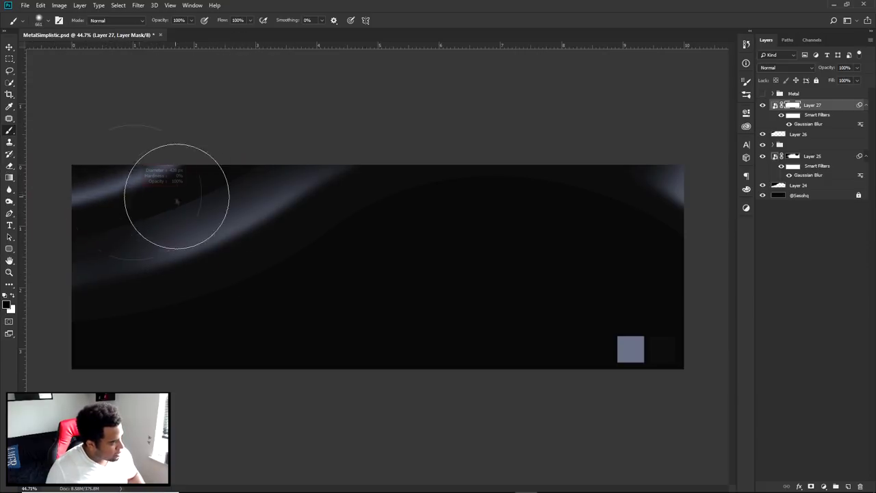
left_click_drag(121, 287, 112, 302)
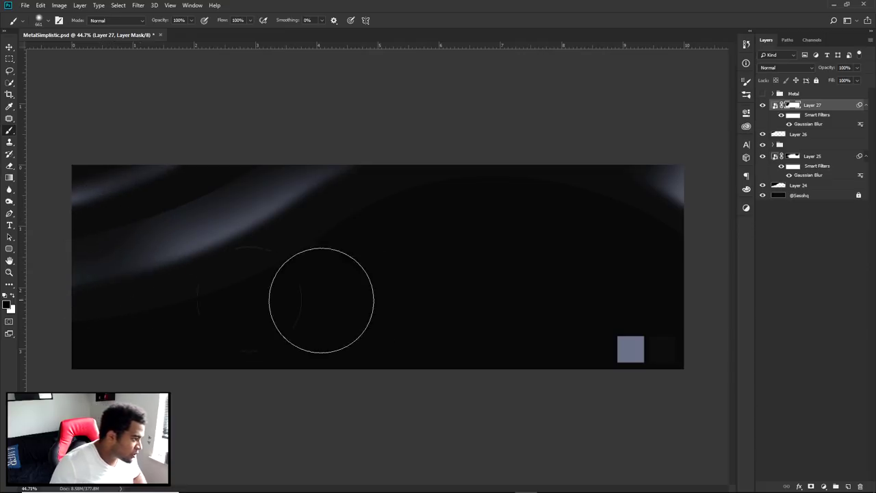
key("v")
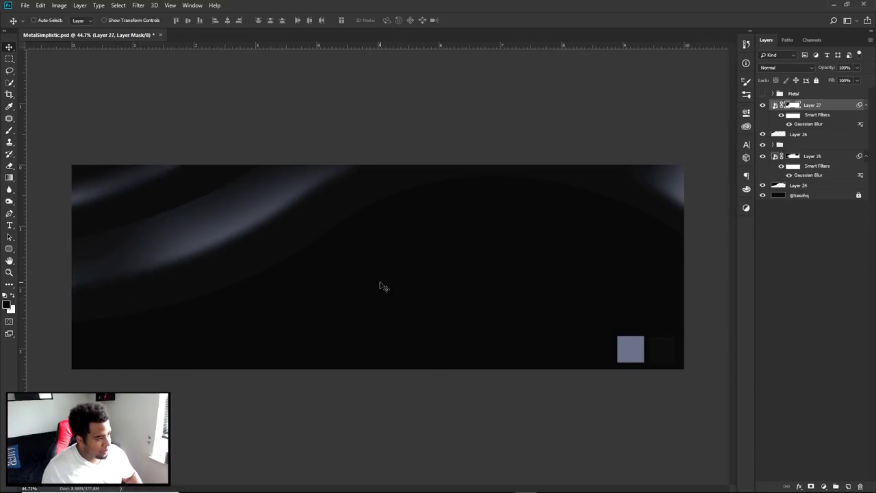
key("x")
left_click_drag(208, 230, 209, 225)
key("ctrl+z")
Step: Free-transform Layer 27 so the corner highlight reaches further right, and move it down about 0.143 in
key("ctrl+t")
left_click_drag(190, 167, 214, 169)
key("Return")
mouse_move(298, 184)
left_mouse_down()
mouse_move(298, 196)
mouse_move(299, 189)
left_mouse_up()
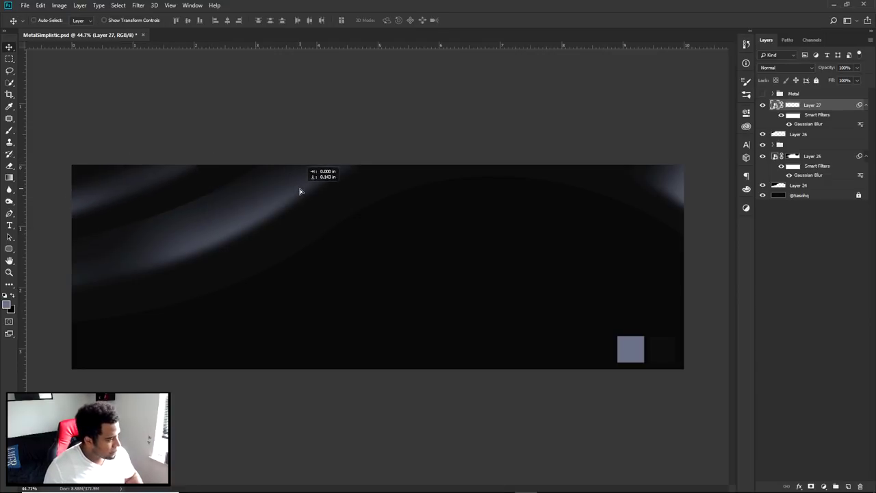
Step: Retouch Layer 27's mask and partly restore the highlight's upper end with a soft white brush at 29% opacity
left_click(793, 107)
key("b")
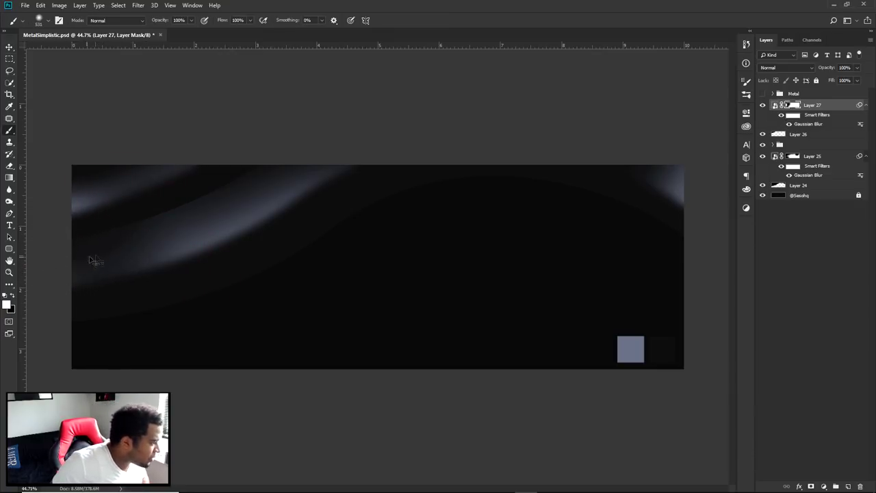
left_click(11, 296)
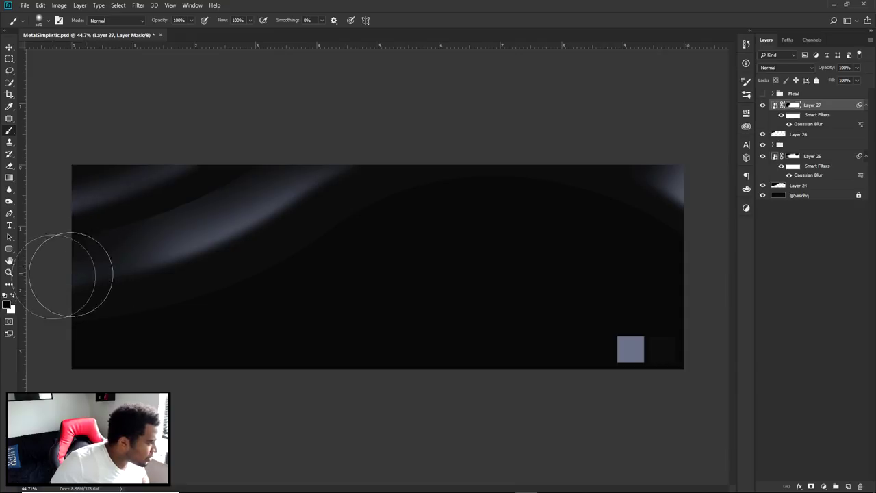
key("x")
left_click(191, 20)
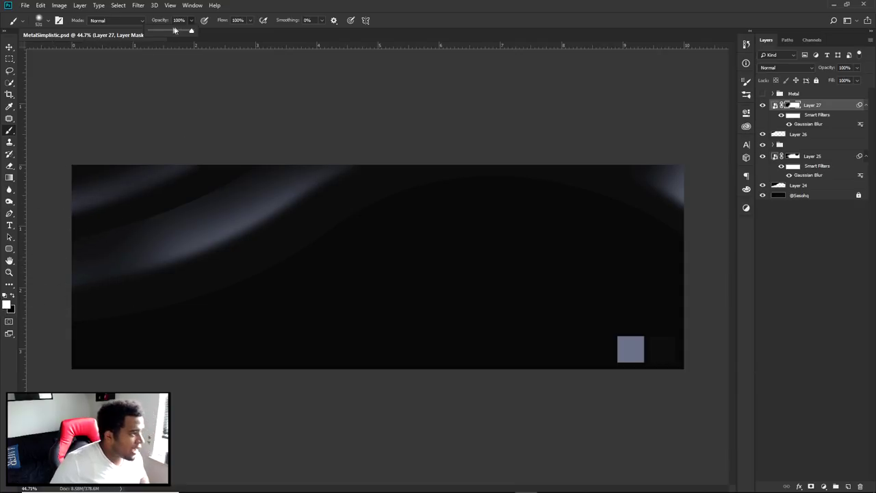
left_click(162, 30)
mouse_move(184, 164)
left_mouse_down()
mouse_move(177, 207)
mouse_move(231, 250)
mouse_move(162, 249)
left_mouse_up()
right_click(165, 293, "alt")
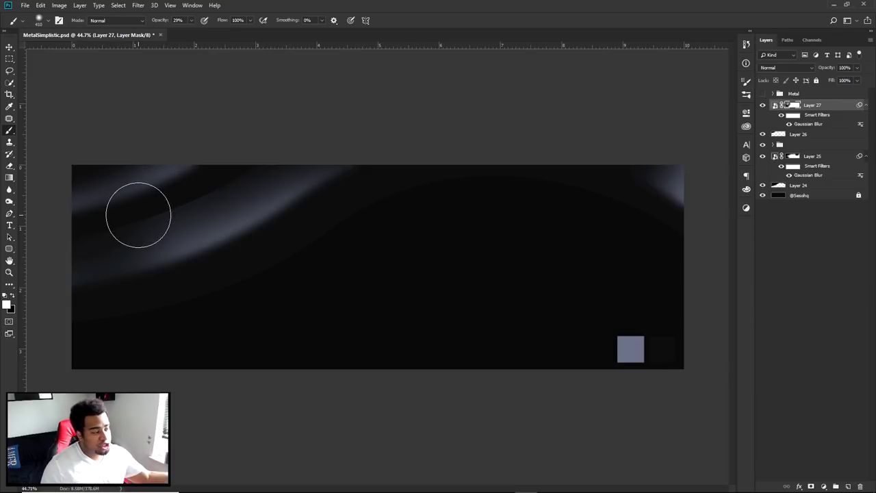
Step: Undo the last mask touch-ups and brighten the corner highlight's left end with a 254 px white brush at 29% opacity
left_click(173, 184)
key("ctrl+z")
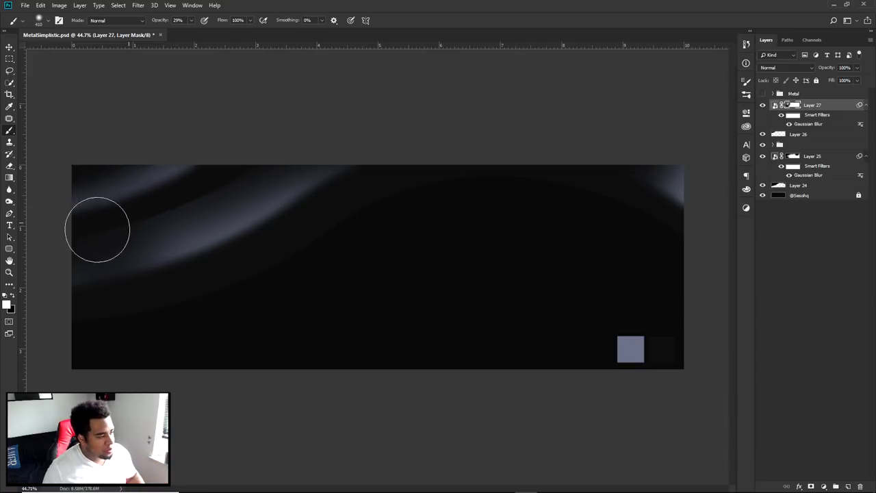
key("ctrl+alt+z")
scroll(70, 161, "up", 8)
left_click_drag(149, 219, 409, 187)
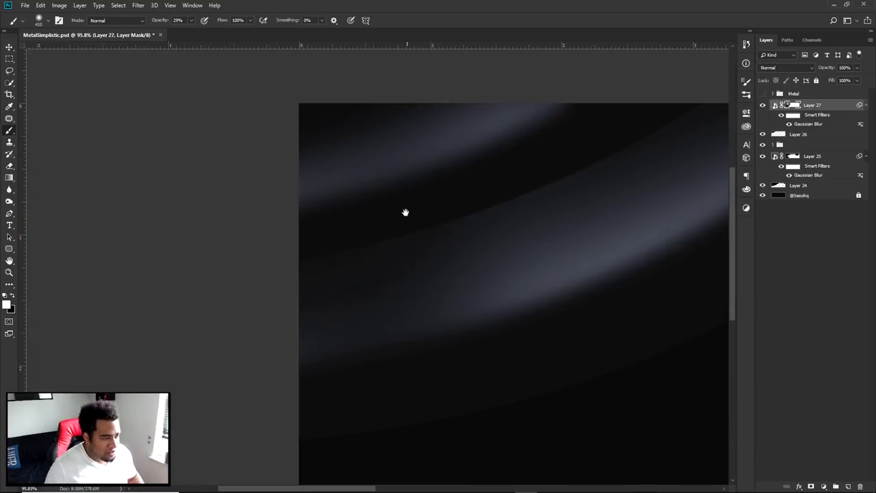
left_click_drag(385, 255, 352, 250)
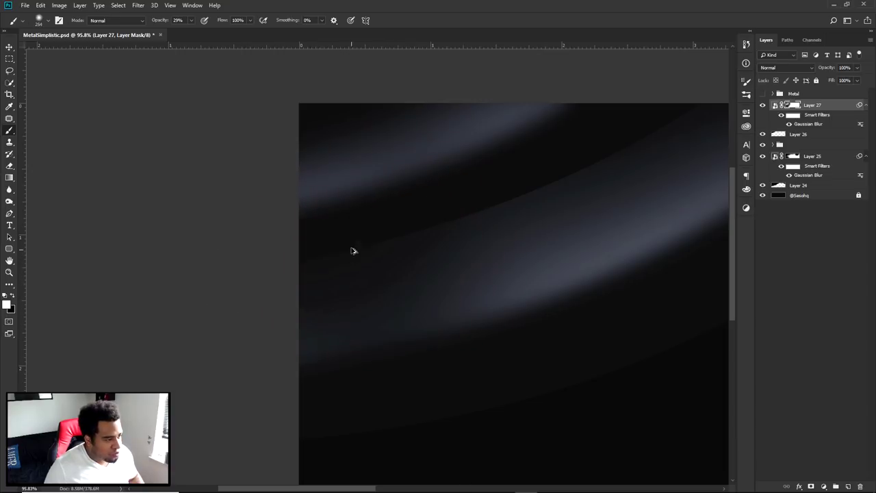
key("v")
scroll(345, 280, "down", 2)
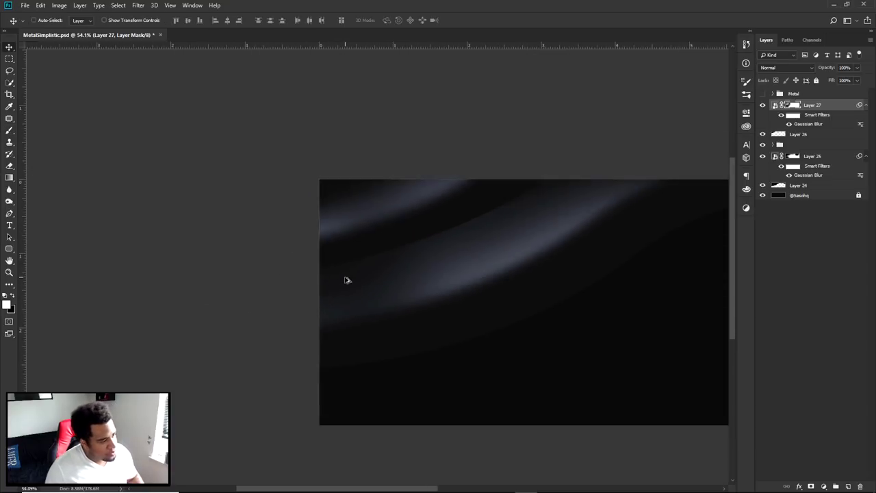
scroll(313, 277, "down", 1)
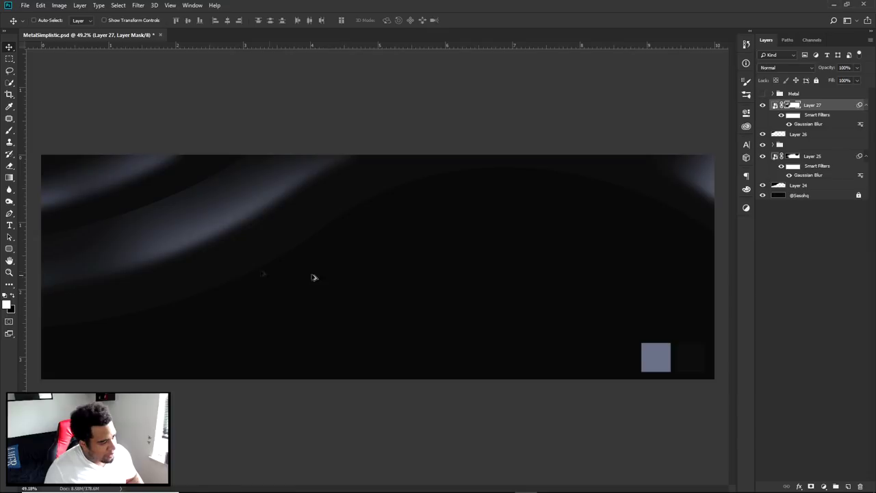
left_click(764, 94)
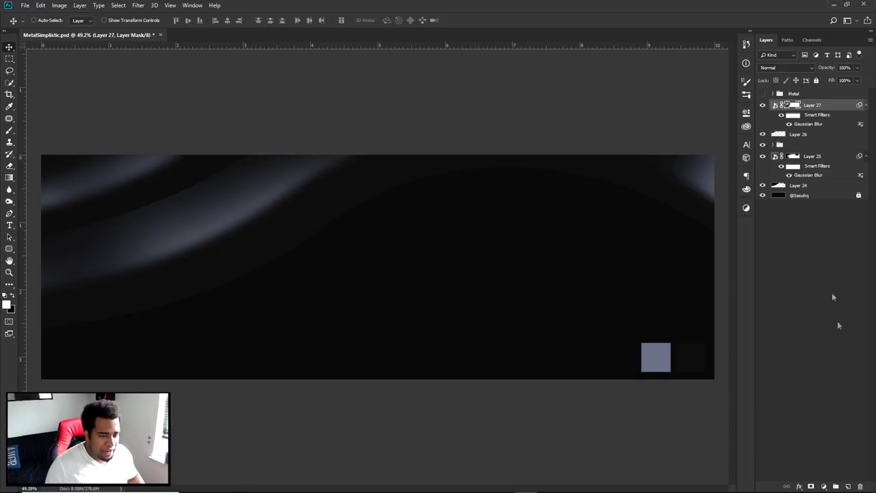
Step: Add a new layer directly above the locked bottom layer and draw a Pen curve from the banner's lower-left edge up to the wave
left_click(799, 196)
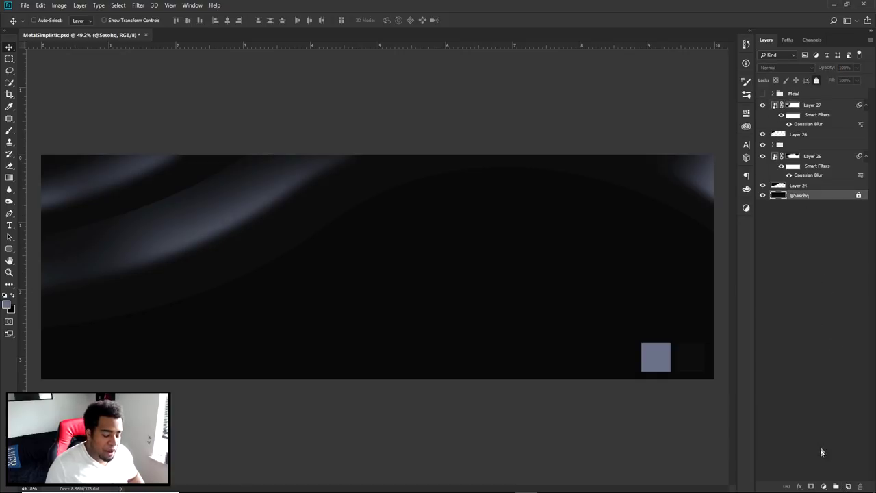
left_click(847, 486)
key("p")
left_click(39, 369)
left_click_drag(325, 209, 353, 143)
left_click_drag(299, 274, 289, 308)
left_click_drag(326, 209, 344, 209)
left_click_drag(39, 369, 32, 365)
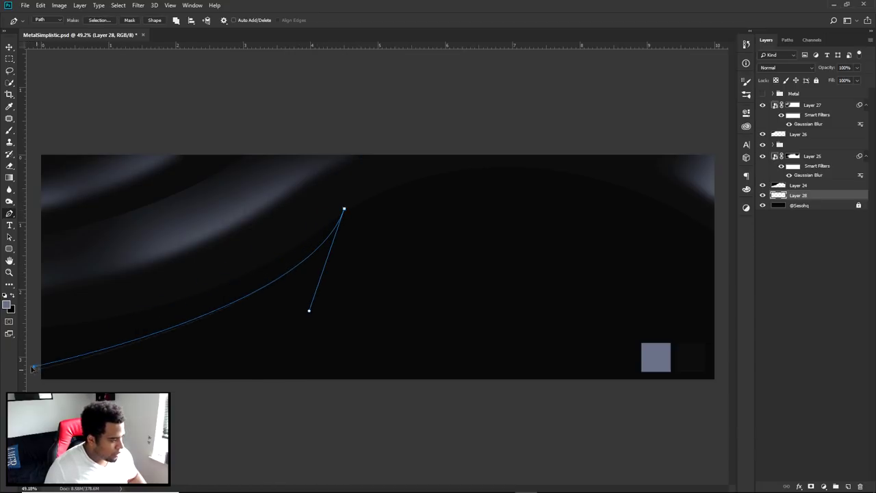
Step: Reshape the curve's upper end along the wave and close the path through points near the canvas's left edge
left_click(344, 209)
left_click_drag(343, 209, 356, 196)
left_click_drag(322, 298, 258, 353)
left_click(46, 297)
left_click(37, 324)
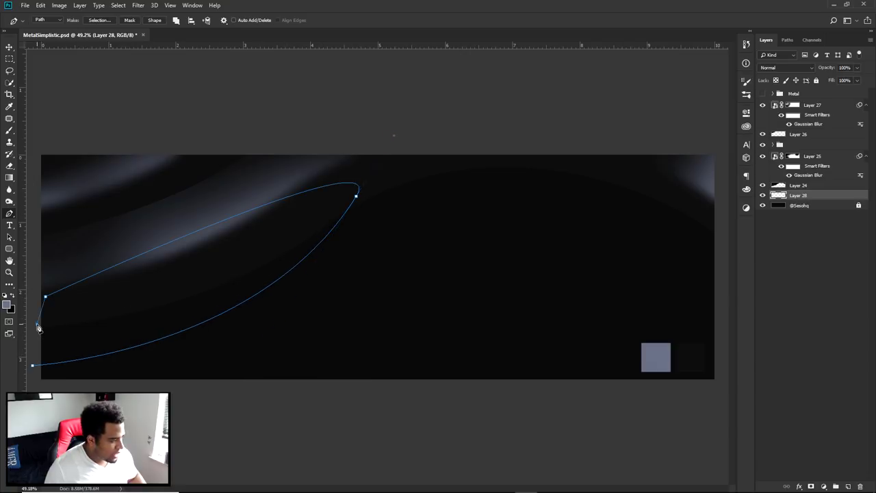
left_click(32, 365)
Step: Fill the path on Layer 28 with colour #0f0f10 at 100% opacity and delete the path
right_click(288, 246)
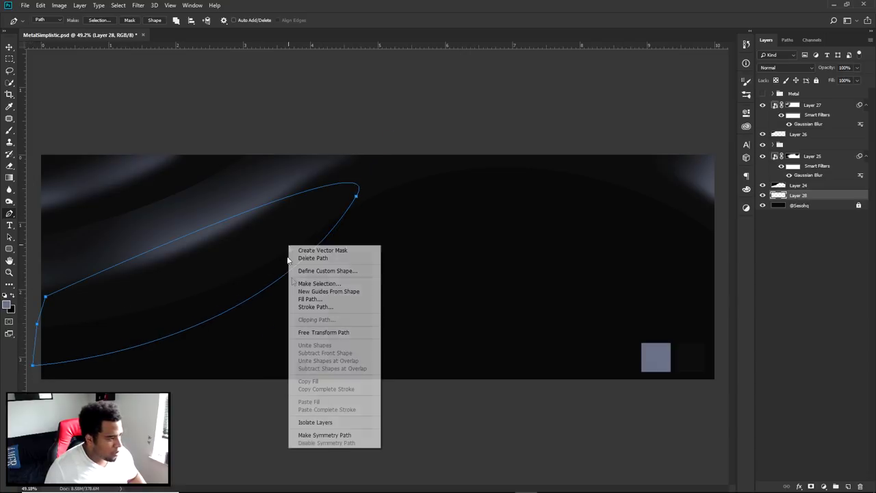
left_click(310, 299)
left_click(425, 301)
left_click(421, 327)
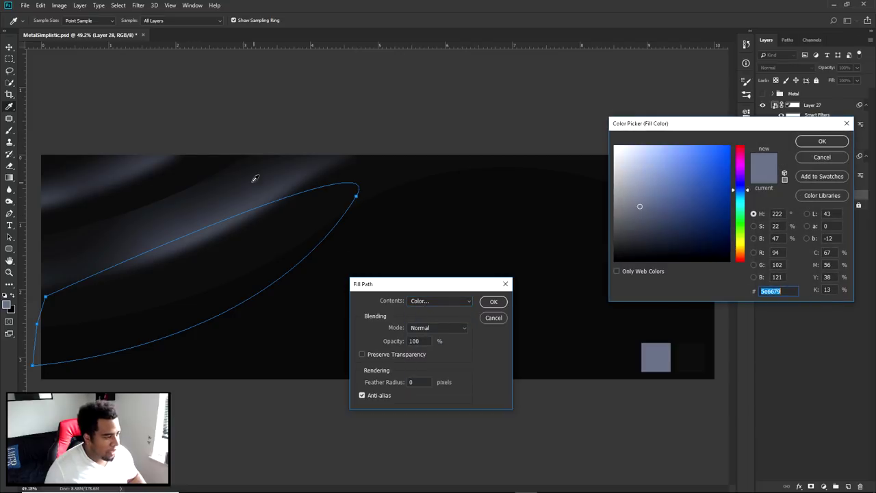
left_click(228, 160)
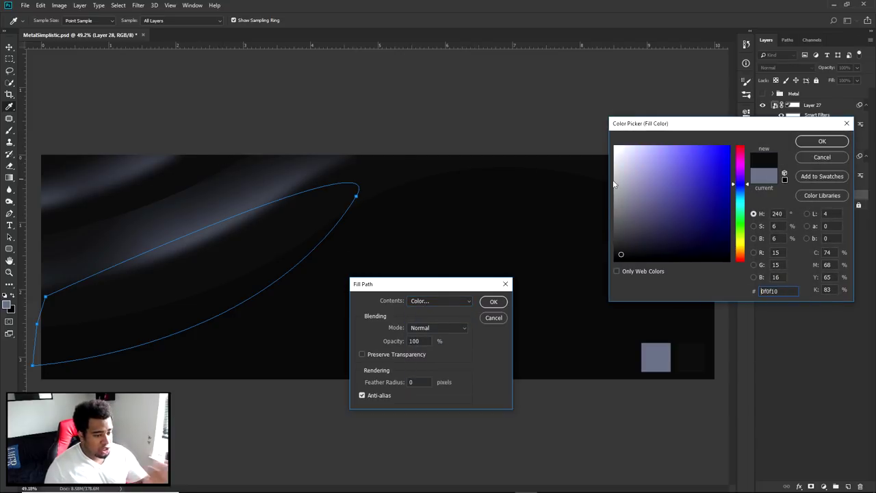
left_click(817, 142)
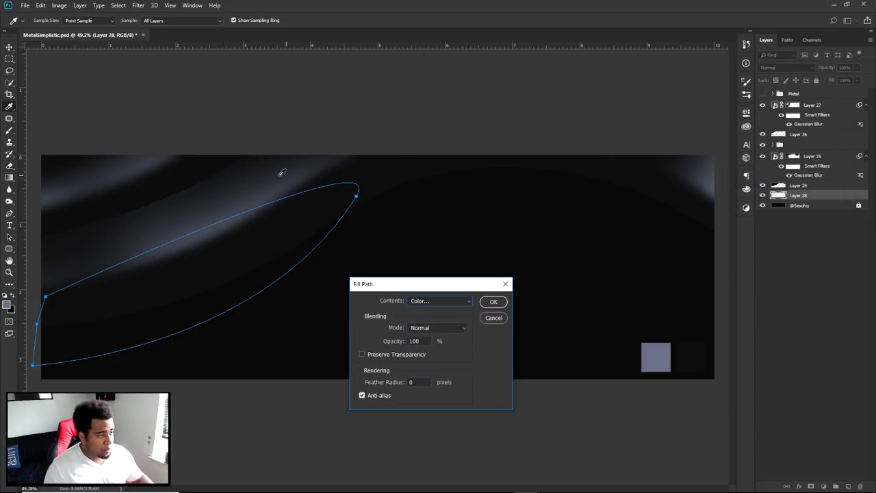
left_click(491, 301)
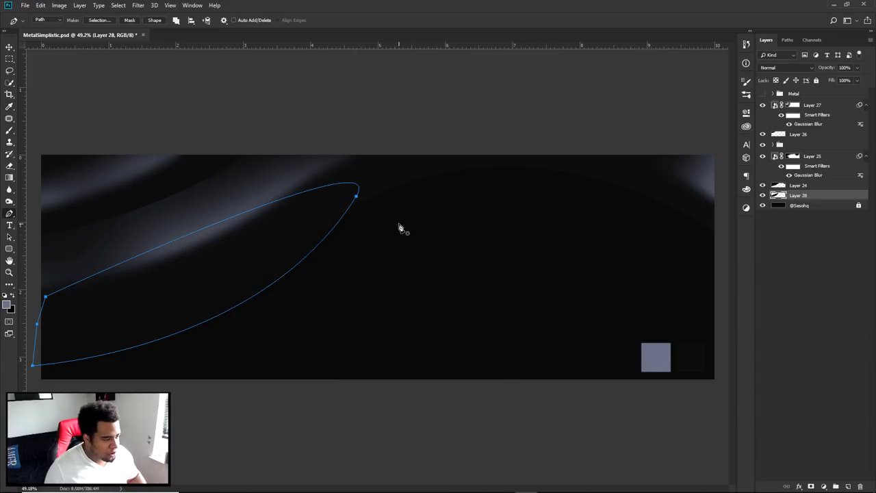
right_click(400, 228)
left_click(419, 237)
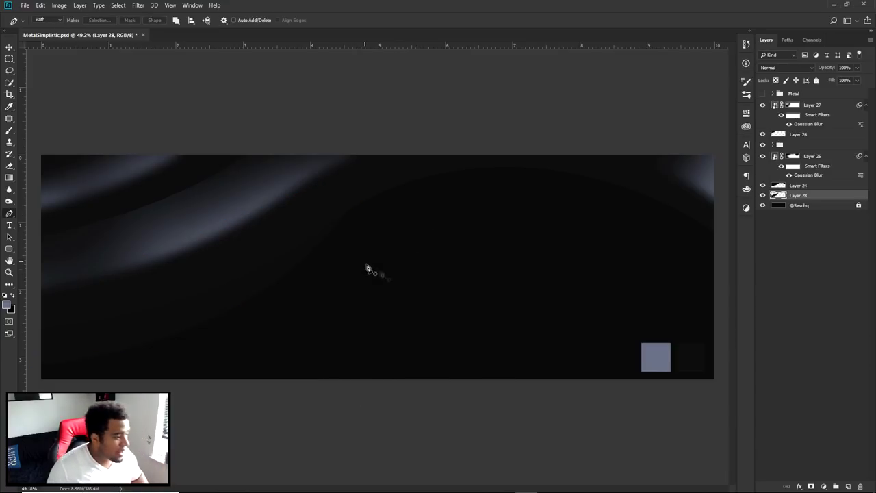
Step: Add a new layer above Layer 28 and draw a closed curved Pen path just inside the lower wave's edge
left_click(850, 486)
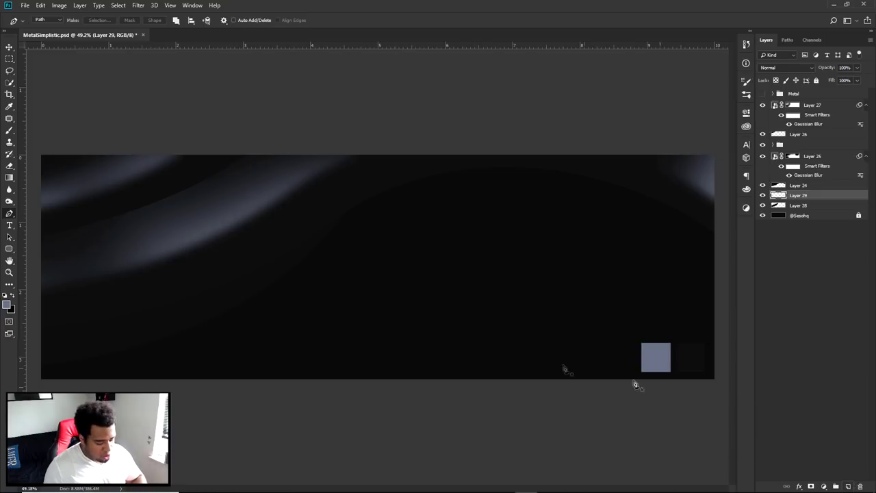
left_click_drag(313, 221, 397, 111)
left_click(43, 280)
left_click(33, 347)
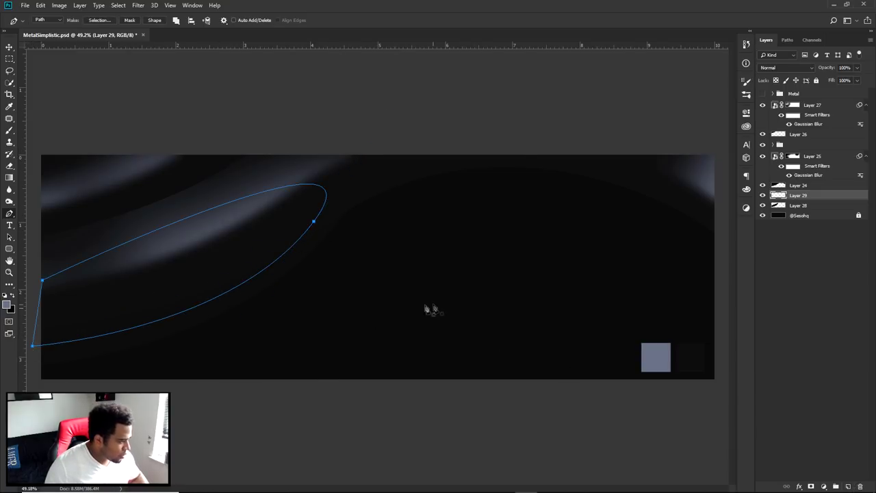
Step: Fill the path on Layer 29 with the blue-grey of the banner's colour swatch at 100% opacity and delete the path
right_click(432, 305)
left_click(479, 154)
left_click(424, 302)
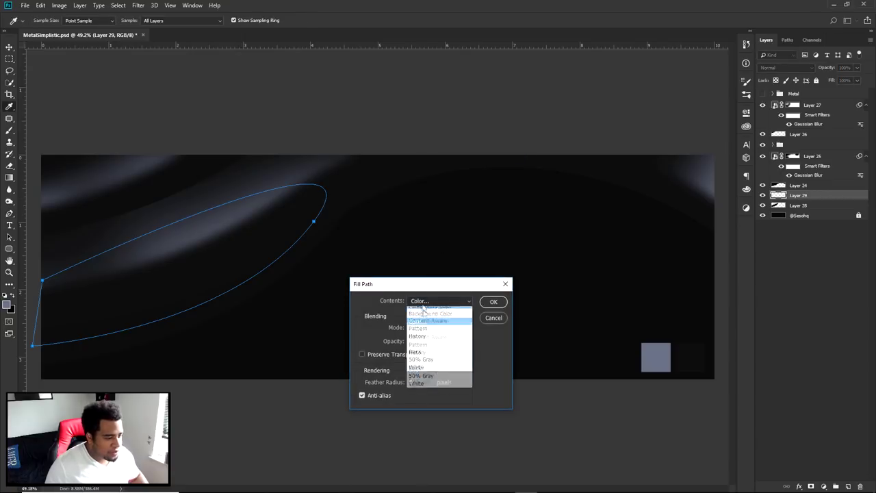
left_click(421, 329)
left_click(651, 355)
left_click(822, 141)
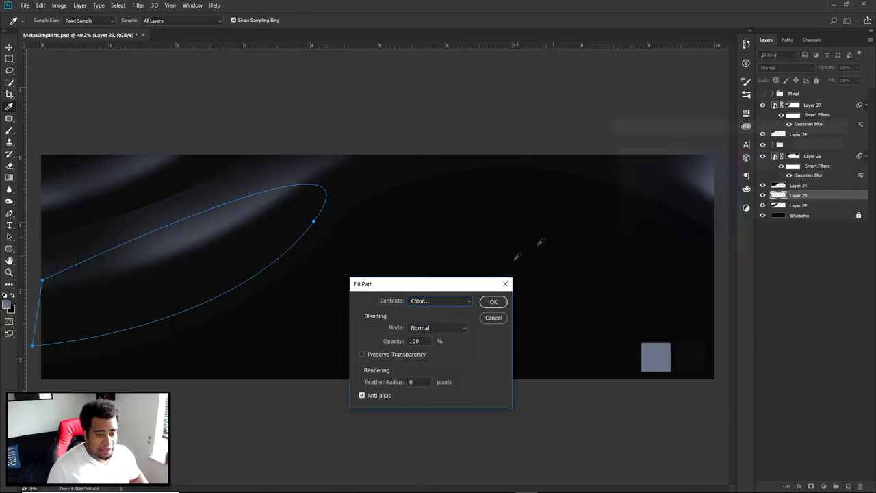
left_click(493, 301)
right_click(519, 235)
left_click(547, 248)
Step: Convert Layer 29 to a smart object and apply a Gaussian Blur to its blue-grey highlight
right_click(799, 195)
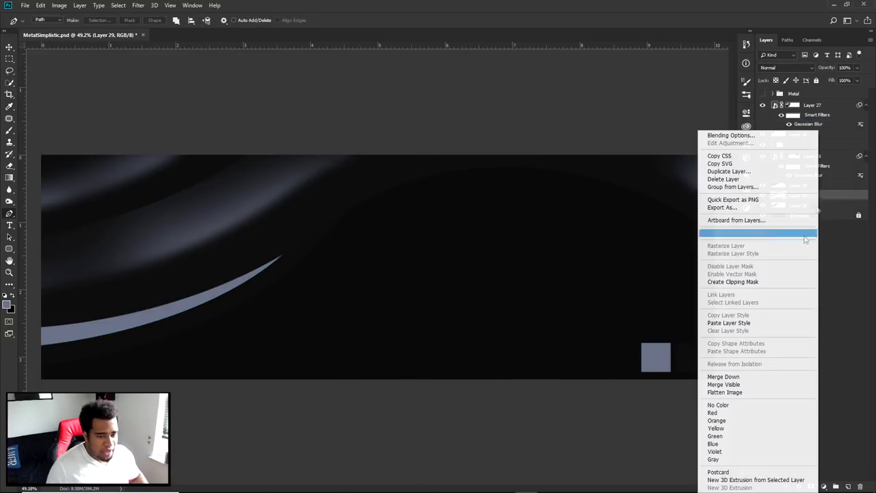
left_click(751, 235)
left_click(137, 5)
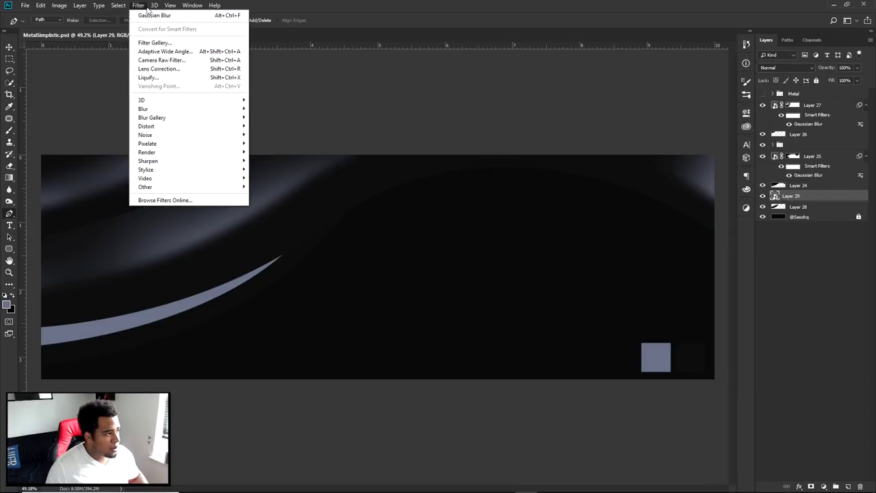
left_click(172, 17)
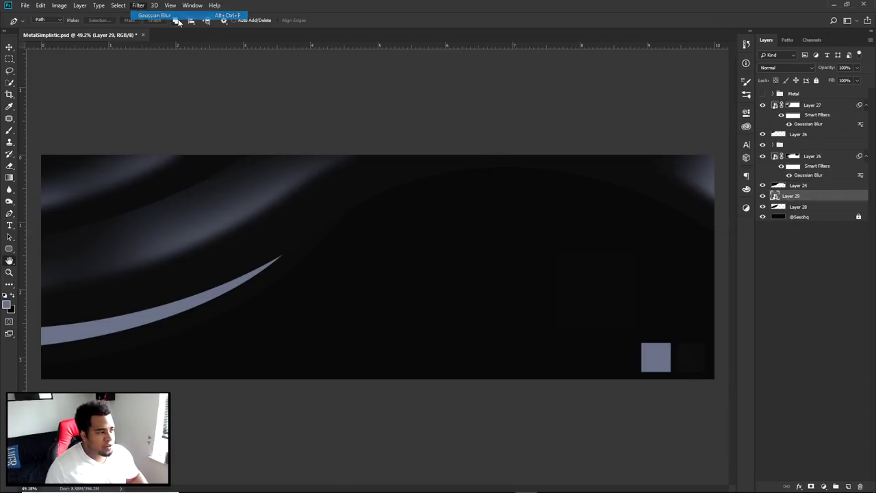
left_click(668, 247)
Step: Add a layer mask to Layer 29 and fade the highlight's upper tip and lower-left end with a soft black brush at 29% opacity
left_click(811, 486)
key("d")
key("b")
left_click_drag(102, 330, 129, 341)
key("x")
key("ctrl+semicolon")
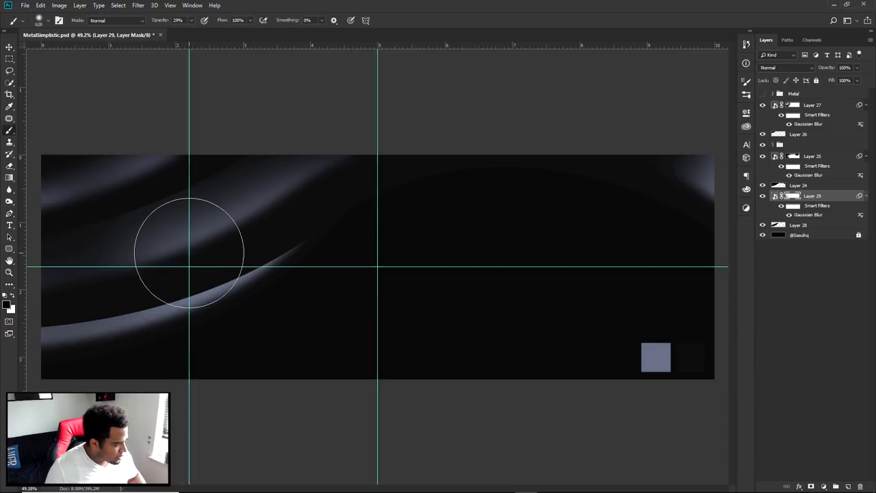
scroll(171, 307, "down", 1)
key("ctrl+semicolon")
scroll(152, 328, "down", 1)
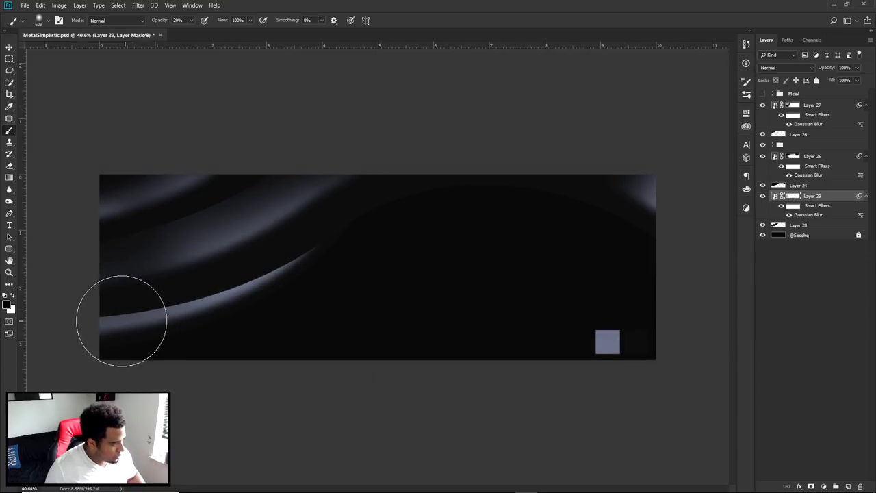
scroll(149, 256, "up", 6)
left_click_drag(166, 303, 121, 304)
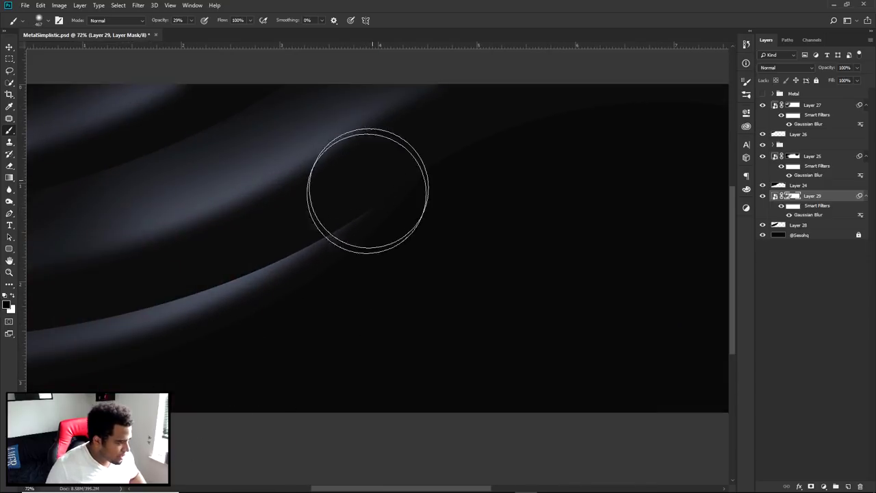
scroll(229, 358, "down", 4)
left_click_drag(168, 354, 92, 379)
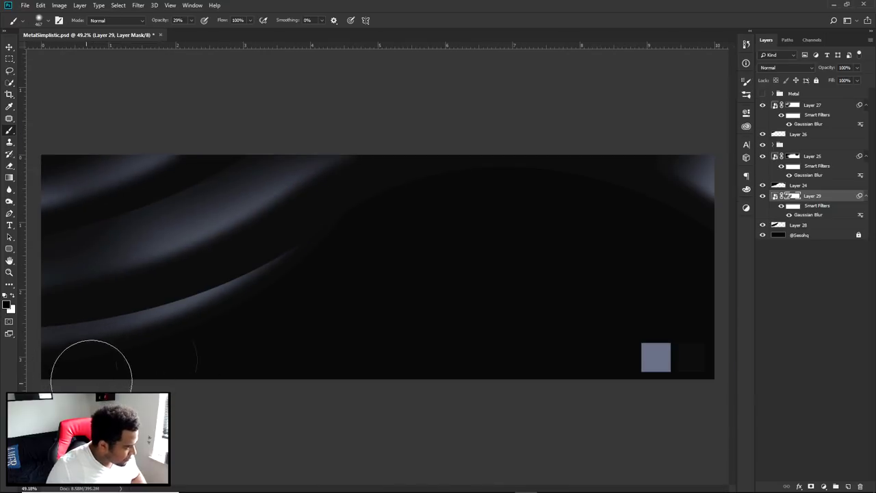
key("v")
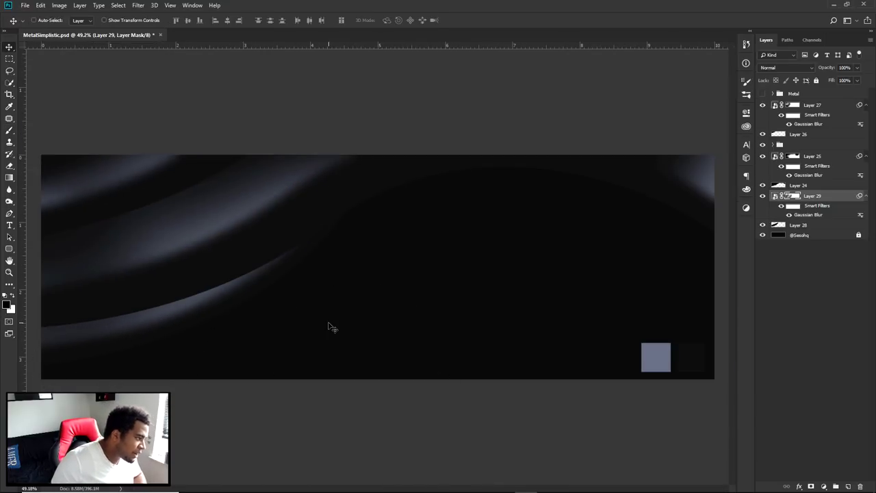
scroll(216, 336, "up", 1)
scroll(216, 335, "down", 1)
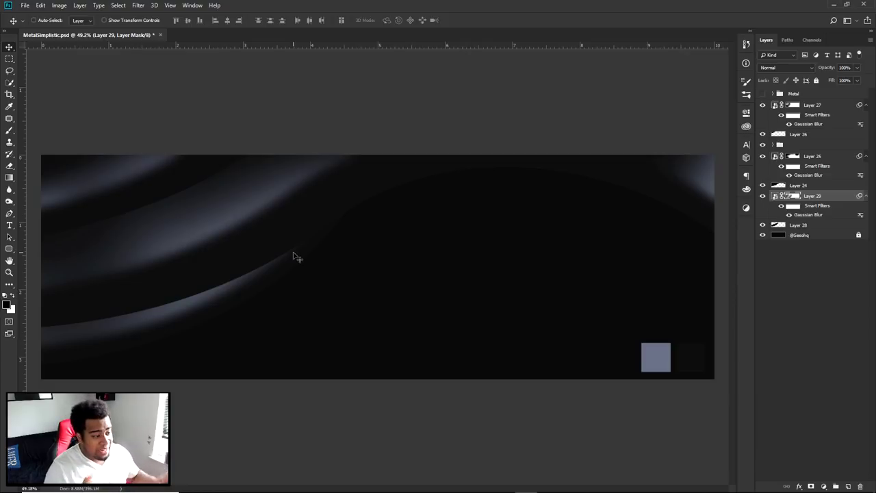
scroll(293, 256, "up", 4)
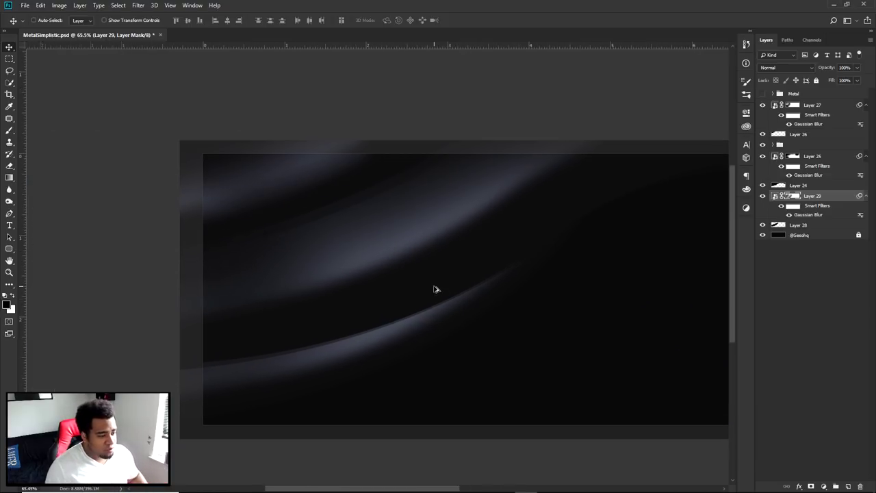
left_click_drag(436, 297, 428, 273)
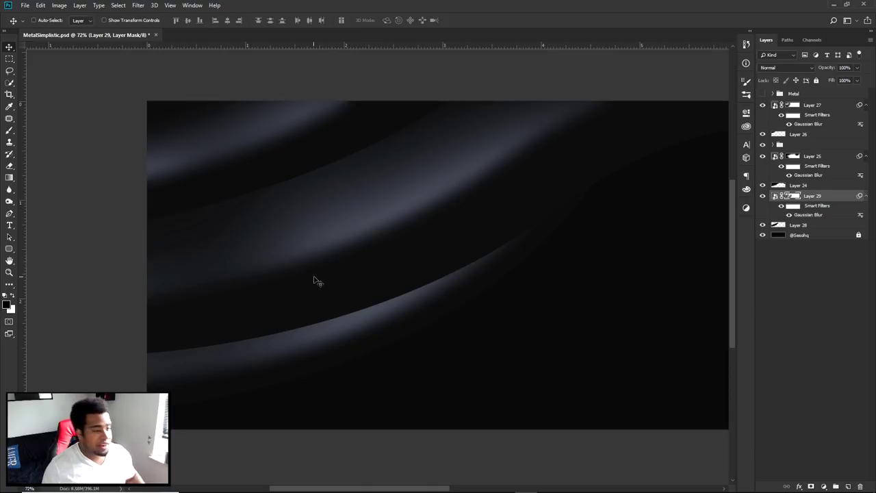
Step: Group Layer 25 with Layer 24 and make a merged single-layer copy of the group, hiding the original
left_click(356, 214, "ctrl")
left_click(371, 257, "ctrl+shift")
left_click_drag(428, 250, 466, 299)
key("ctrl+z")
left_click_drag(406, 233, 68, 284)
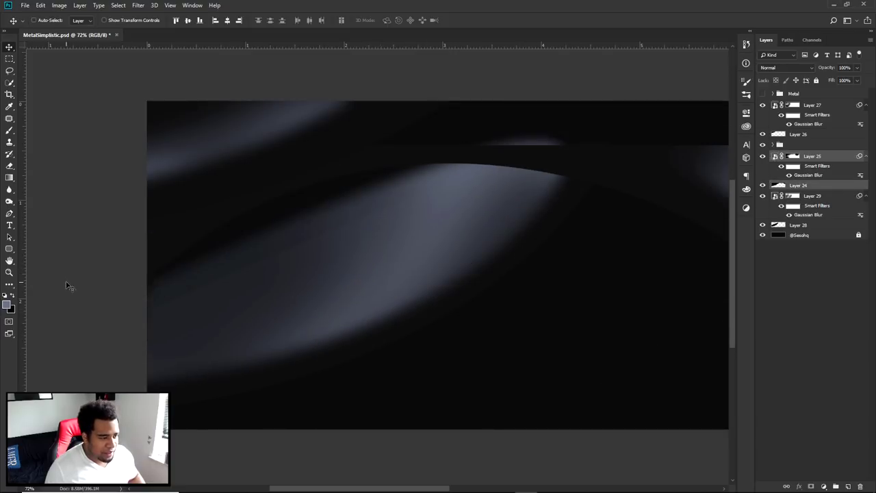
key("ctrl+z")
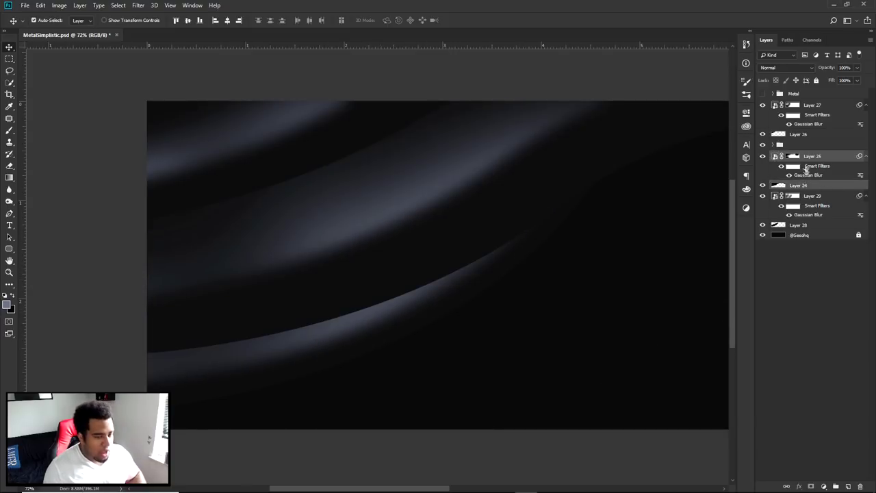
key("ctrl+g")
key("ctrl+j")
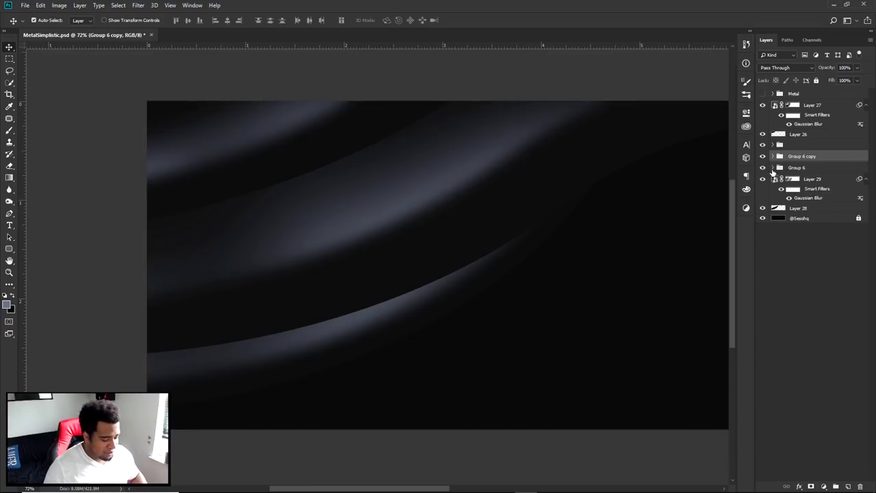
key("ctrl+e")
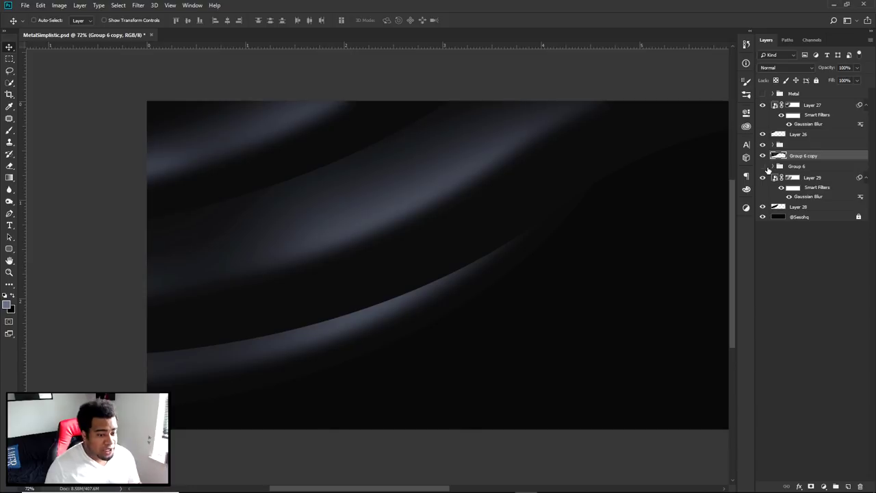
left_click_drag(447, 173, 539, 188)
key("ctrl+z")
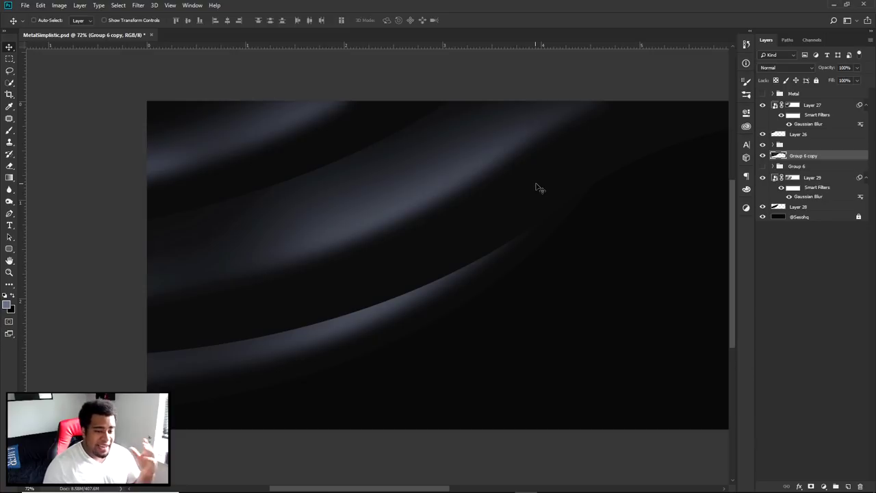
left_click(795, 169)
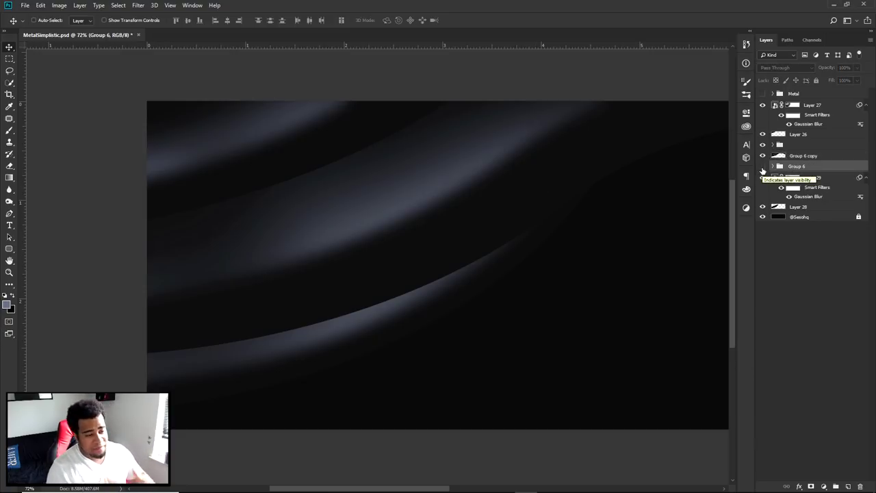
left_click(780, 156)
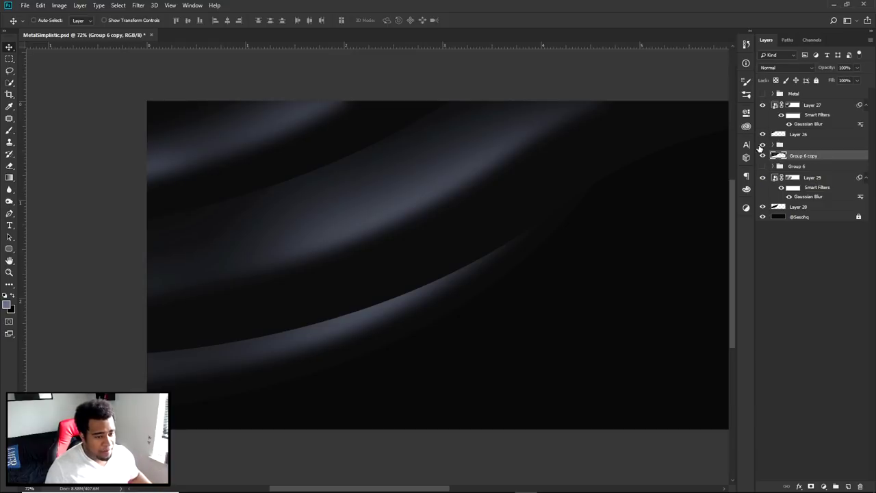
Step: Add 1% uniform monochromatic noise to the merged Group 6 copy layer
left_click(140, 5)
left_click(140, 6)
left_click(140, 6)
mouse_move(164, 134)
left_click(274, 133)
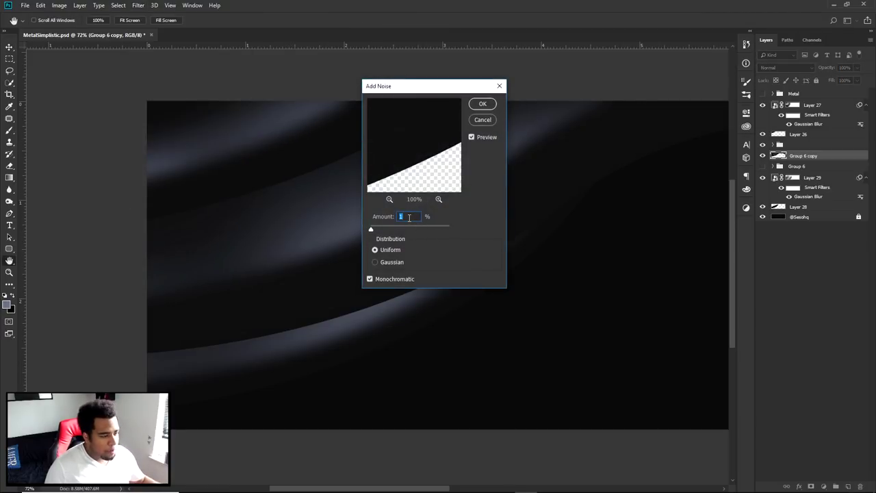
left_click(482, 104)
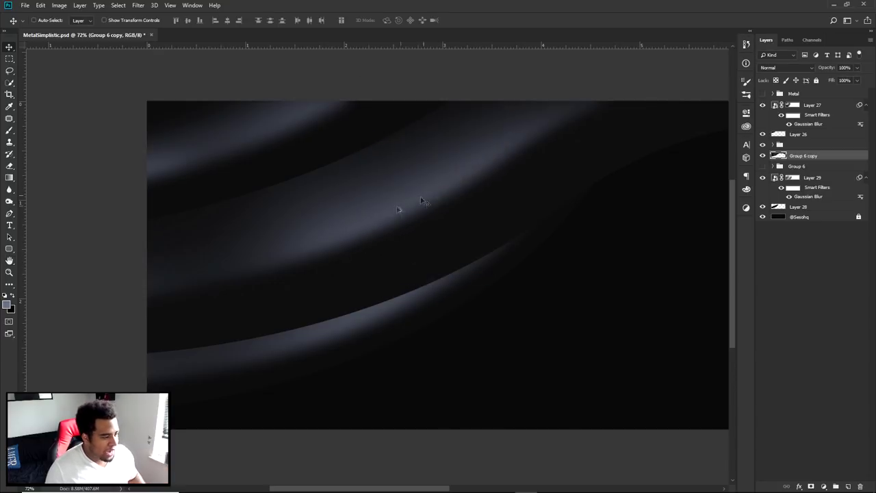
scroll(430, 196, "up", 5)
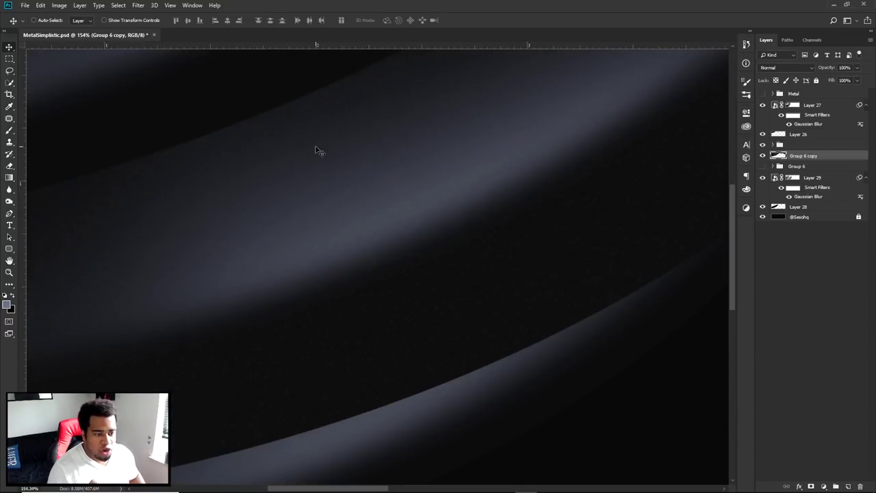
scroll(317, 150, "down", 5)
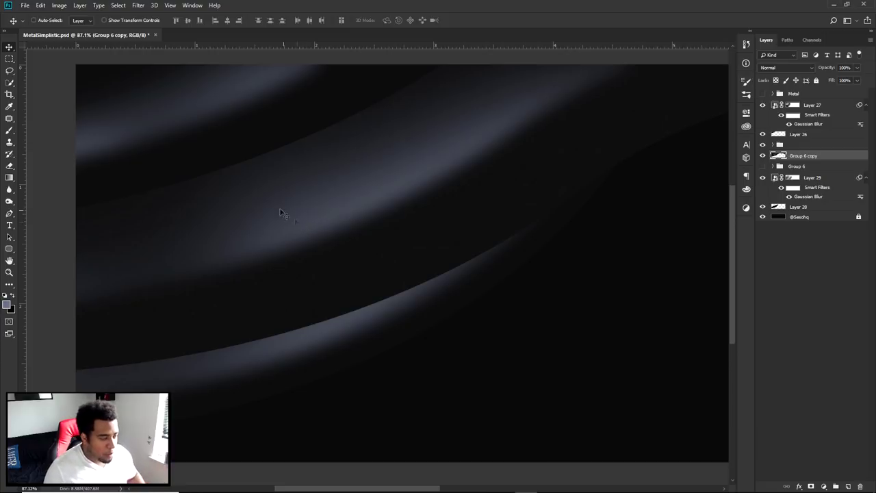
Step: Group Layer 27 with Layer 26 and make a merged single-layer copy of the group, hiding the original
left_click_drag(304, 220, 360, 287)
left_click(306, 199, "ctrl")
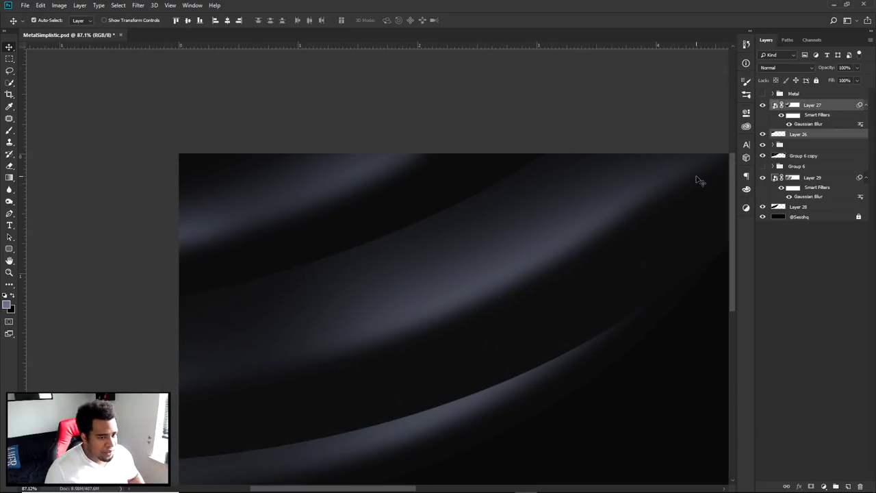
key("ctrl+g")
key("ctrl+j")
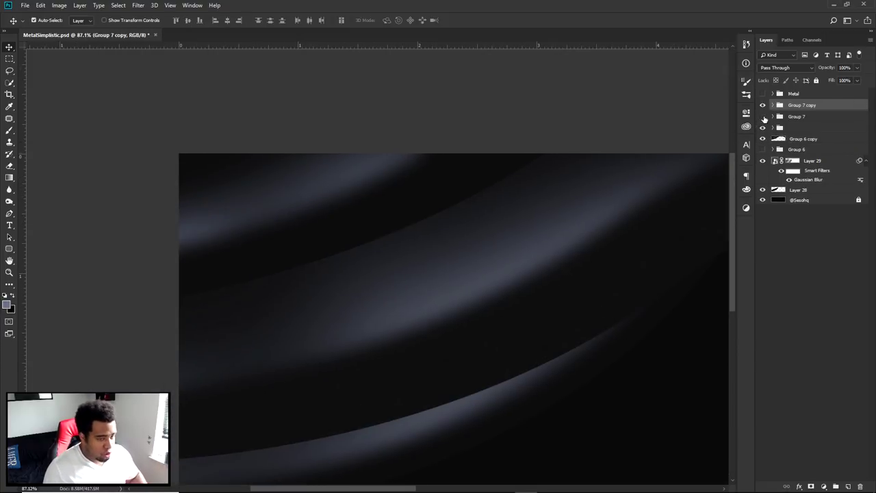
Step: Add 1% uniform monochromatic noise to the merged Group 7 copy layer
left_click(139, 5)
mouse_move(146, 135)
left_click(272, 135)
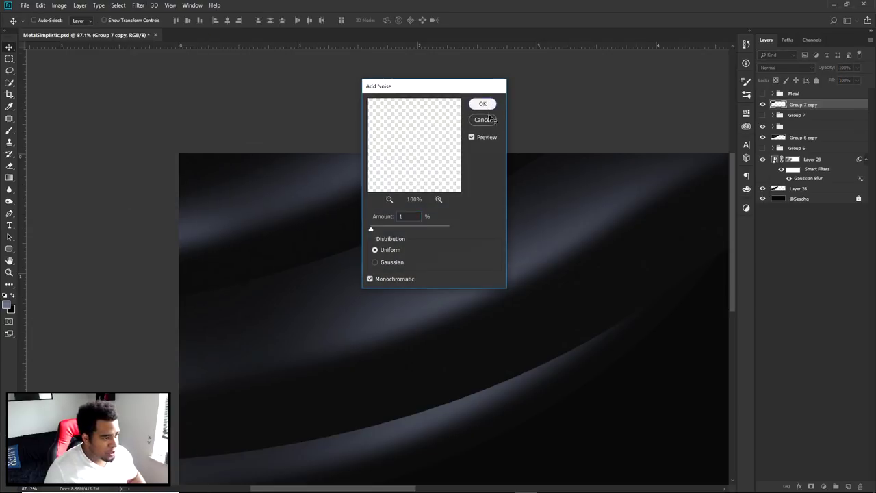
left_click(485, 104)
left_click_drag(550, 313, 501, 205)
left_click(335, 331, "ctrl")
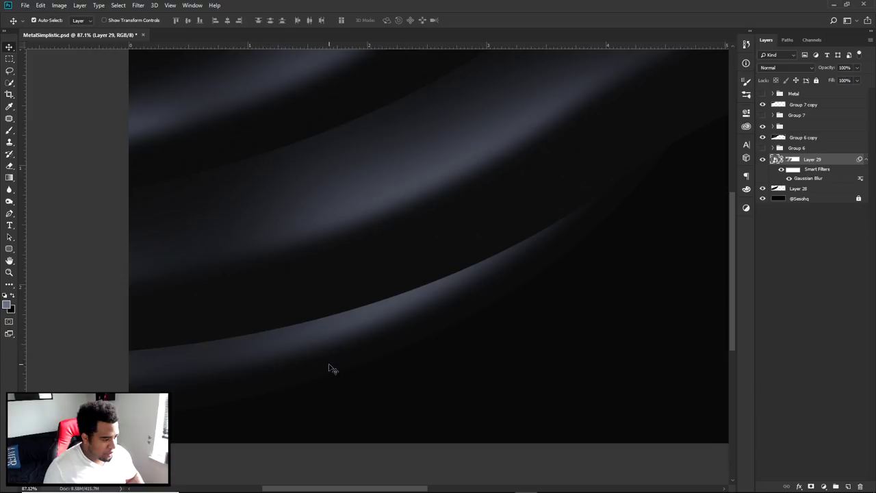
left_click(329, 368, "shift")
key("ctrl+g")
key("ctrl+j")
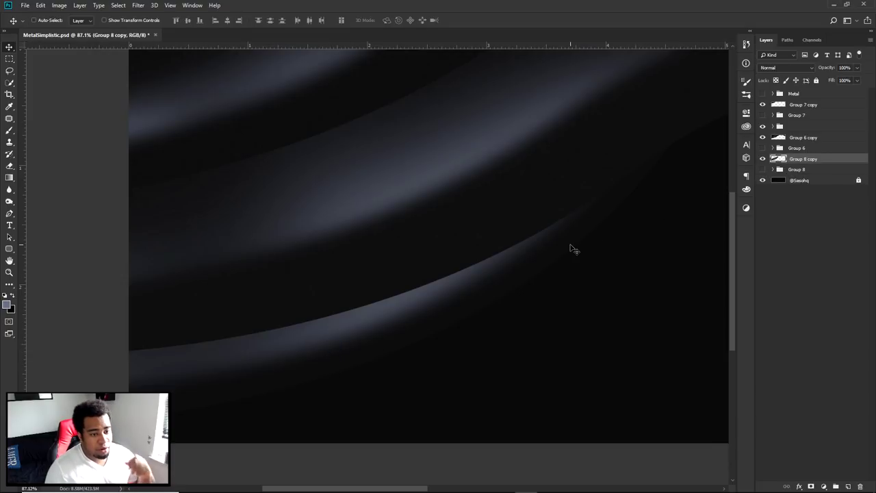
key("ctrl+alt+z")
key("ctrl+alt+z")
key("ctrl+alt+z")
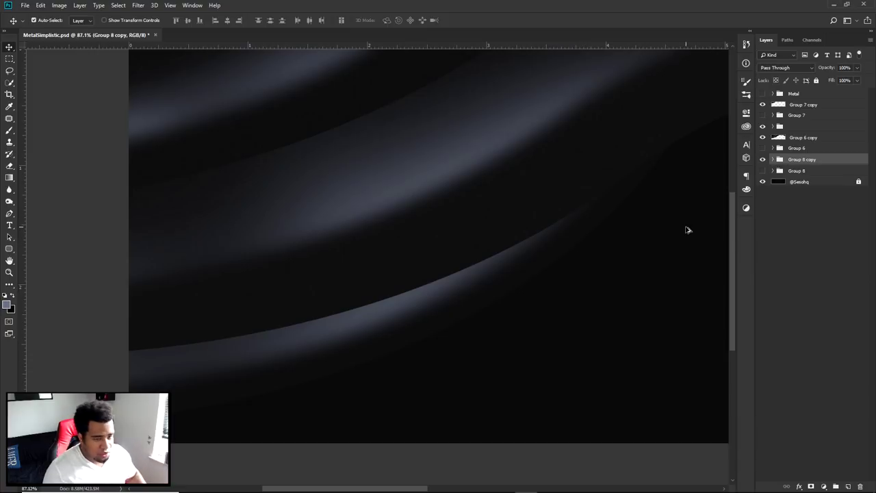
key("shift+ctrl+z")
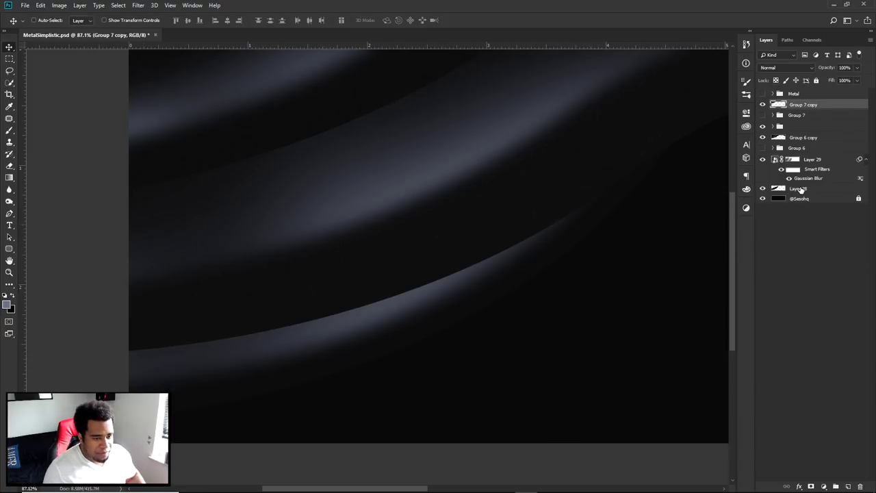
Step: Group Layer 29 with Layer 28 and make a merged single-layer copy of the group, hiding the original
left_click(801, 190)
left_click(812, 161, "ctrl")
left_click_drag(420, 295, 493, 308)
key("ctrl+z")
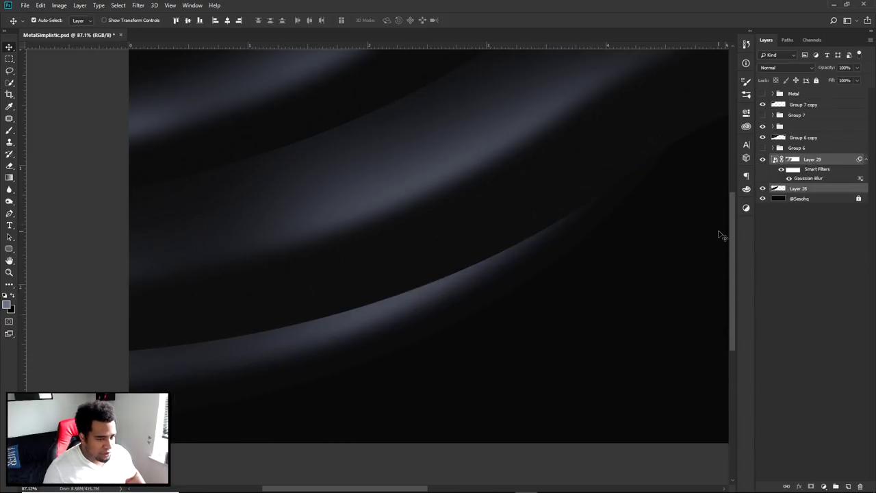
key("ctrl+g")
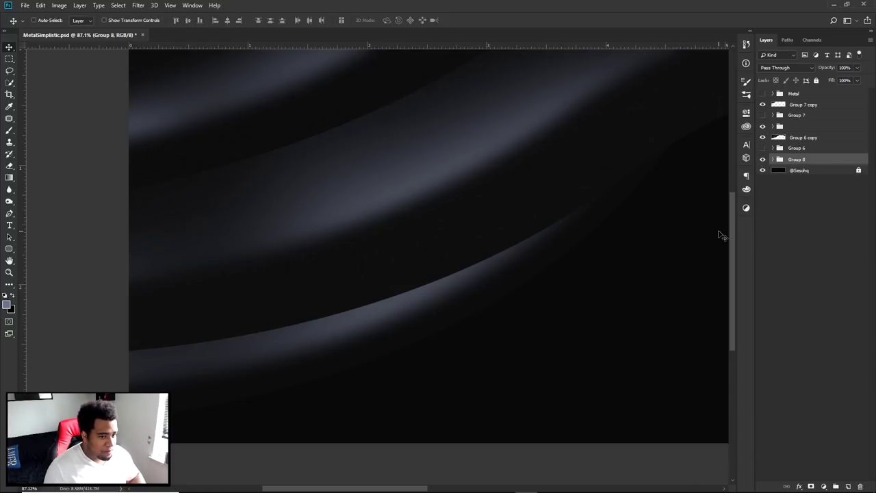
key("ctrl+j")
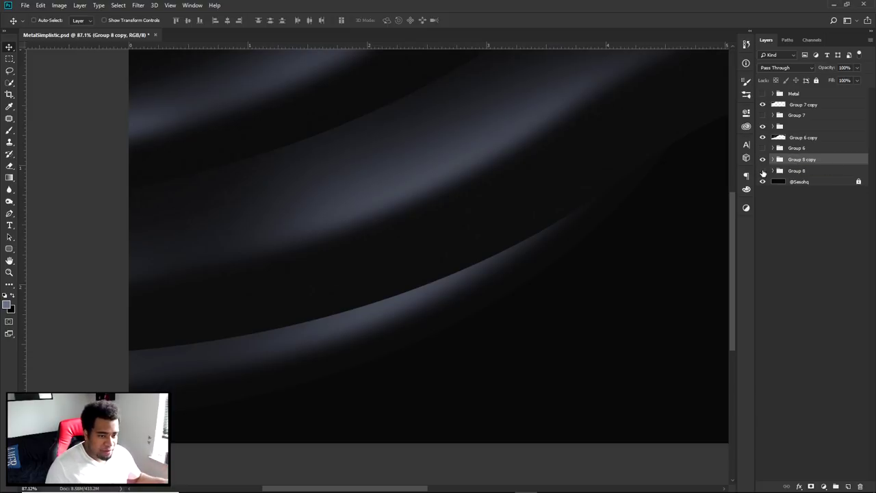
key("ctrl+e")
Step: Add noise to the merged Group 8 copy layer with the noise filter's current settings
left_click(154, 5)
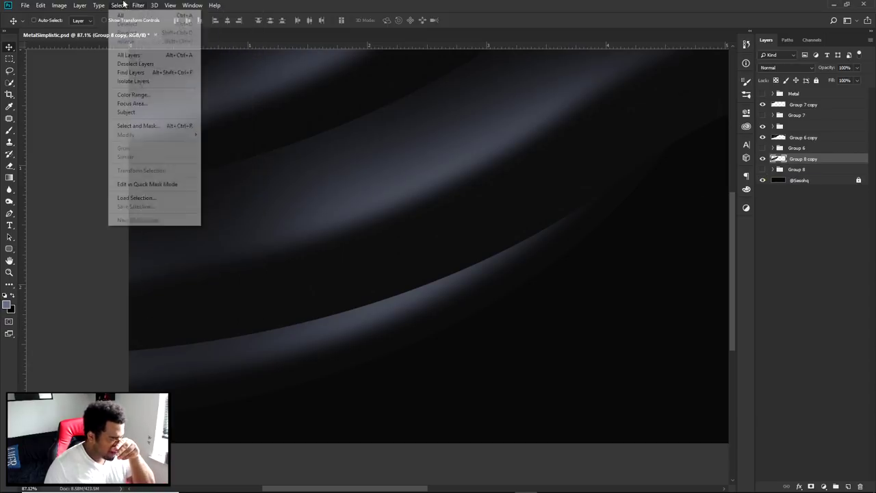
mouse_move(164, 135)
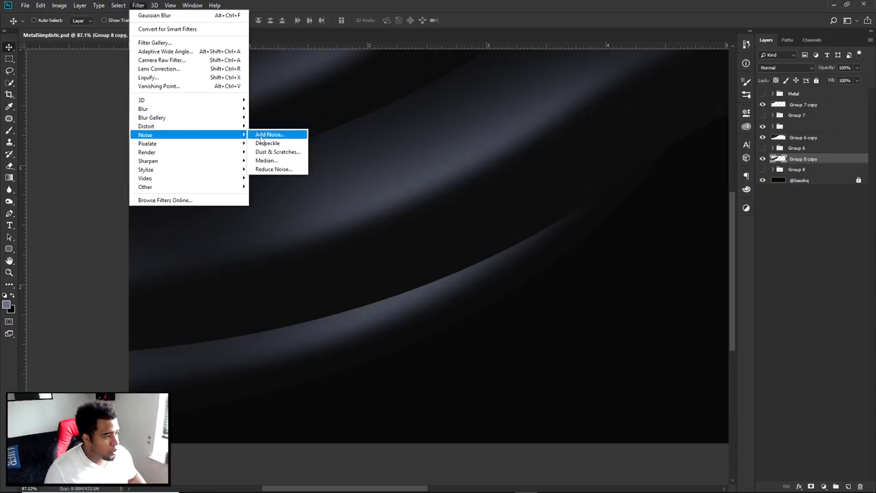
left_click(277, 133)
left_click(483, 104)
key("v")
Step: Examine the noise texture on the curved bands across the whole banner and close up
scroll(483, 231, "down", 3)
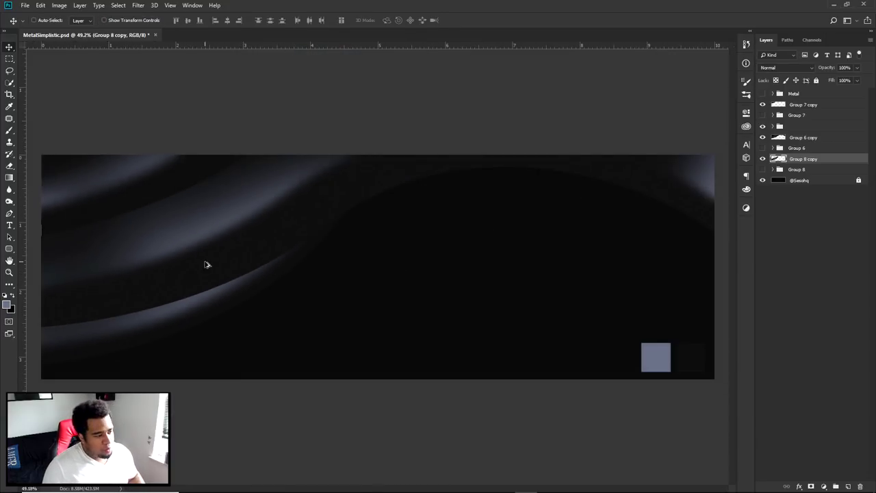
scroll(205, 264, "up", 1)
scroll(204, 265, "up", 1)
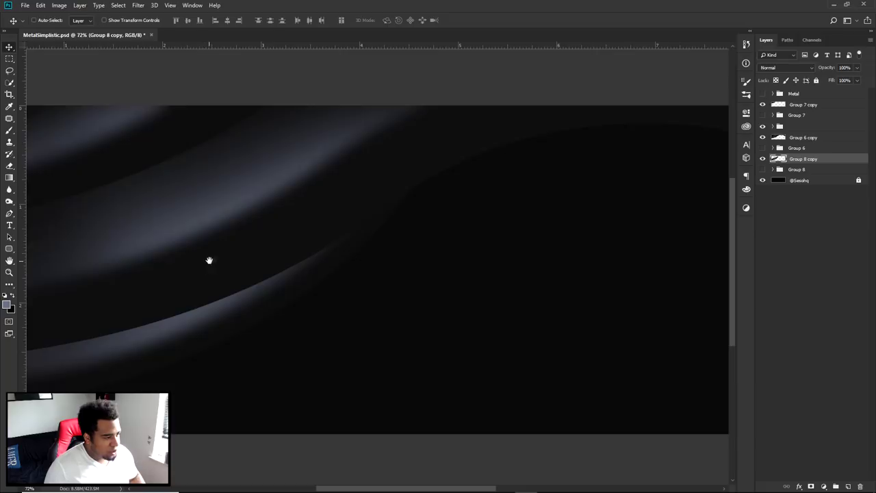
left_click_drag(209, 260, 395, 268)
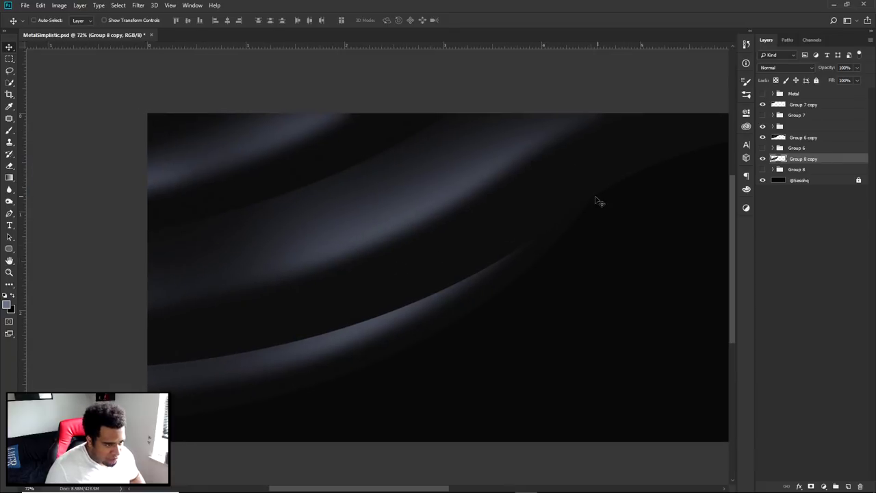
scroll(595, 199, "down", 1)
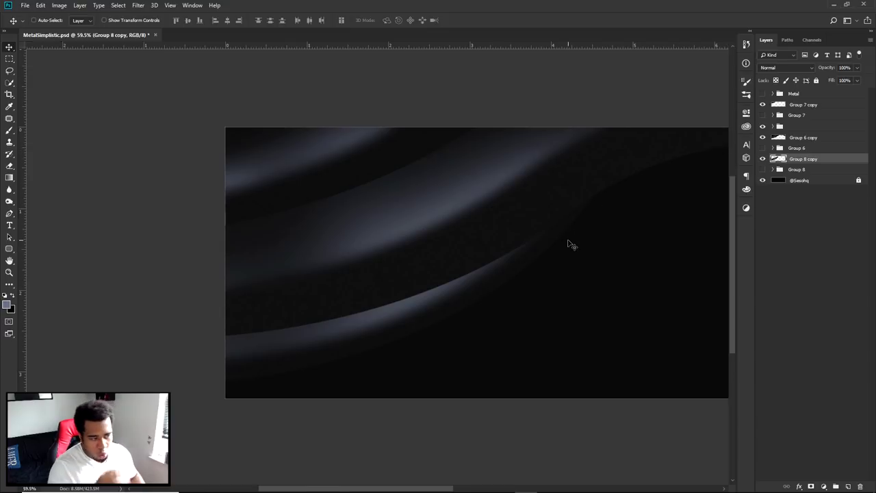
scroll(568, 244, "down", 1)
scroll(166, 242, "down", 1)
scroll(134, 245, "up", 1)
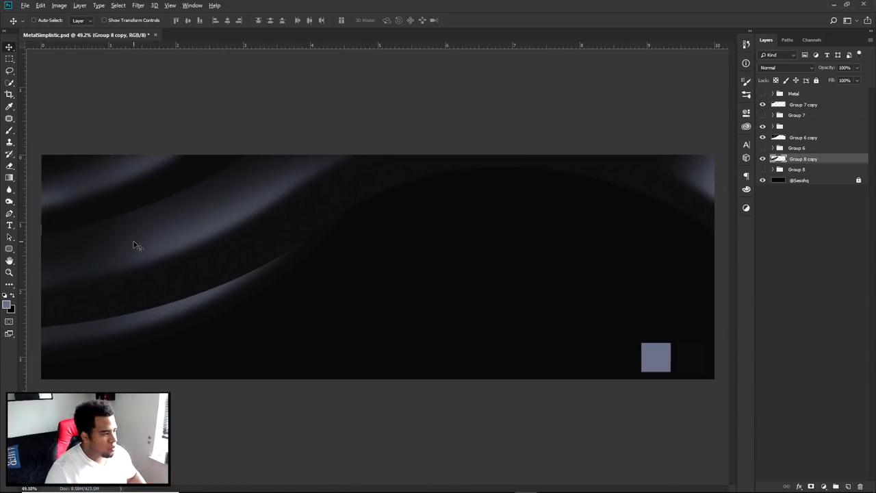
scroll(135, 244, "up", 2)
left_click_drag(135, 244, 403, 274)
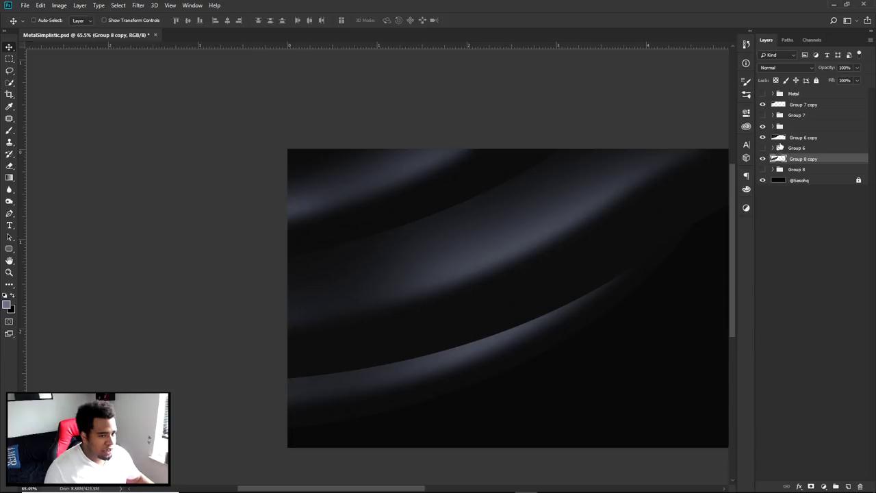
Step: Group all wave layers from Group 7 copy down to Group 8 and name the new group Mai base
left_click(798, 104)
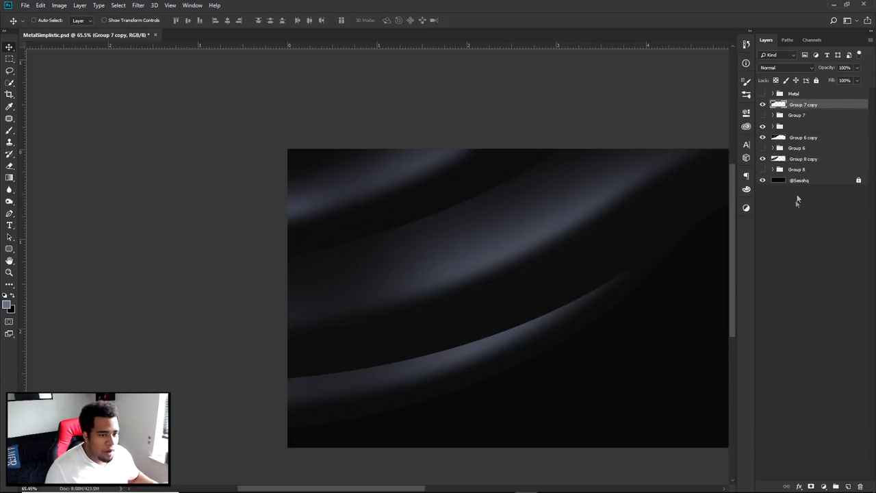
left_click(803, 172, "shift")
key("ctrl+g")
double_click(796, 104)
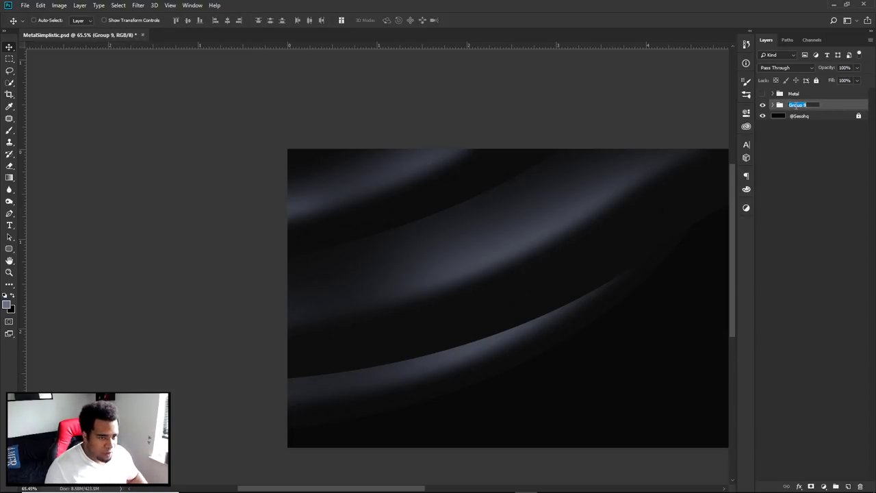
type("Main base")
key("Return")
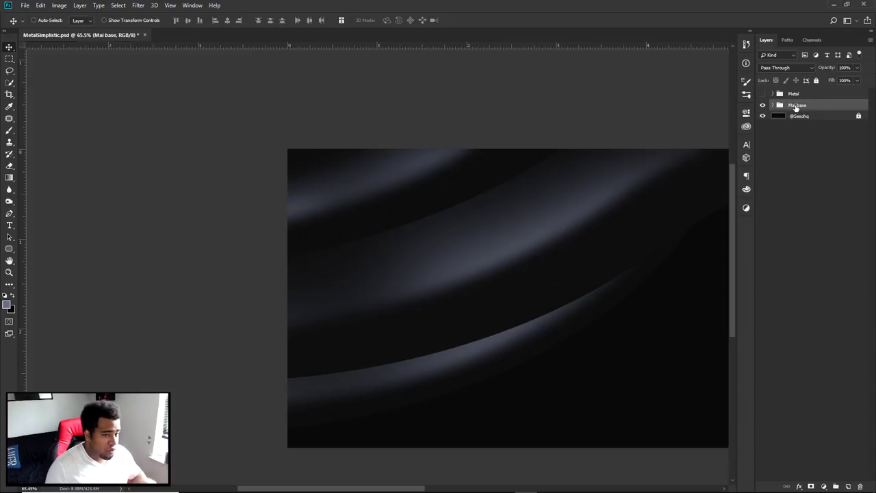
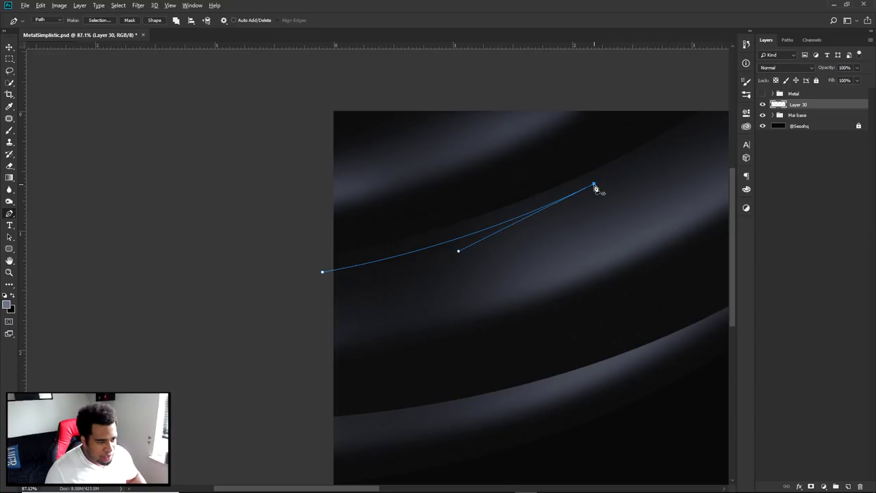
Step: Complete the thin pointed Pen path over the middle band with a curved lower edge extending beyond the canvas, and close it
key("ctrl+z")
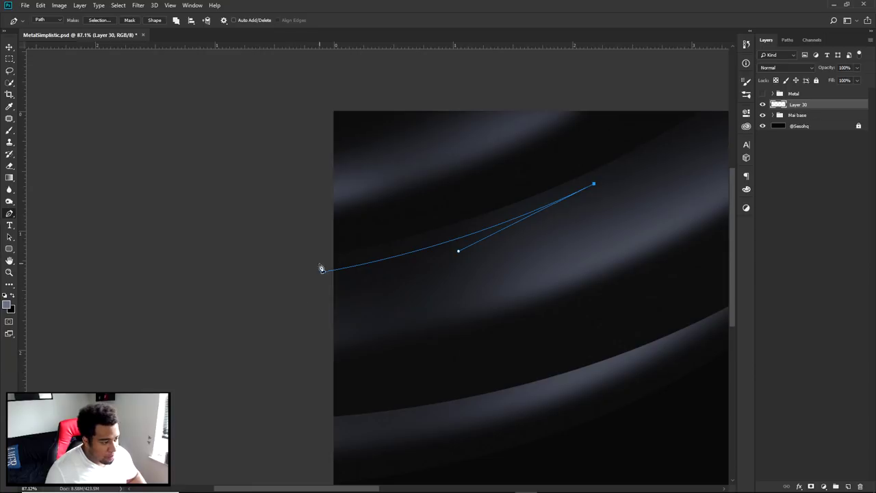
left_click_drag(287, 310, 376, 287)
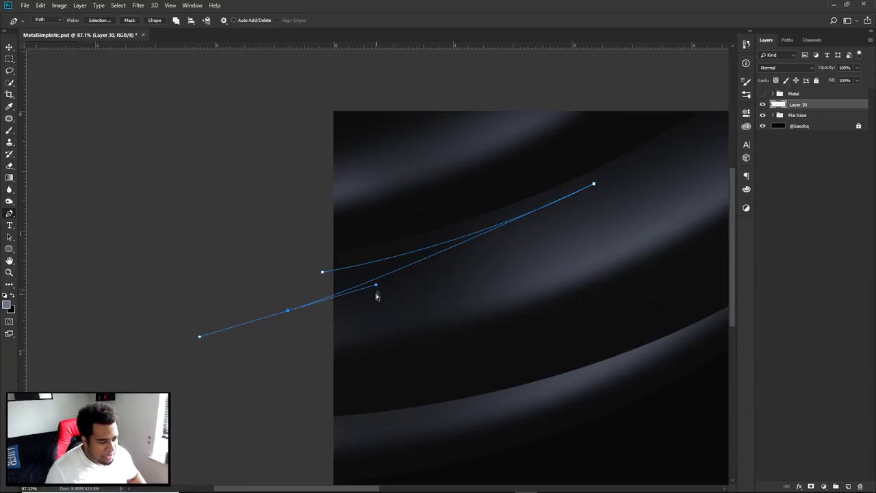
left_click_drag(376, 287, 492, 276)
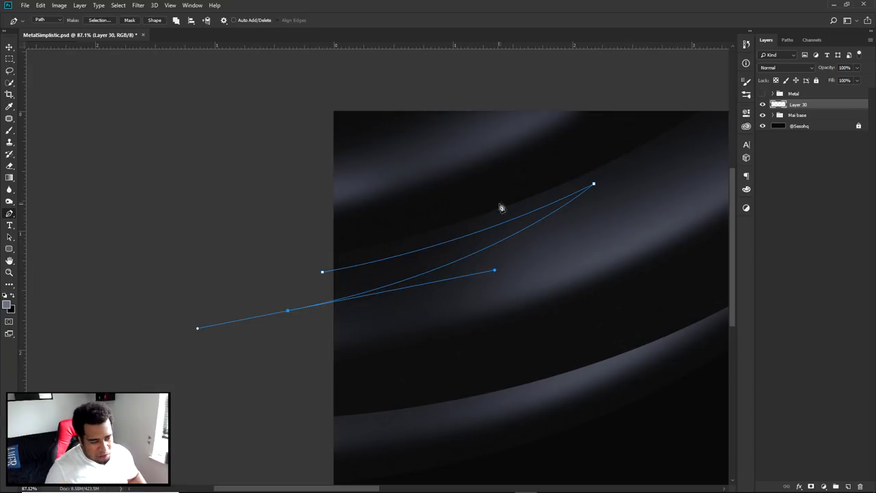
left_click(323, 272)
scroll(490, 290, "down", 7)
scroll(137, 257, "up", 7)
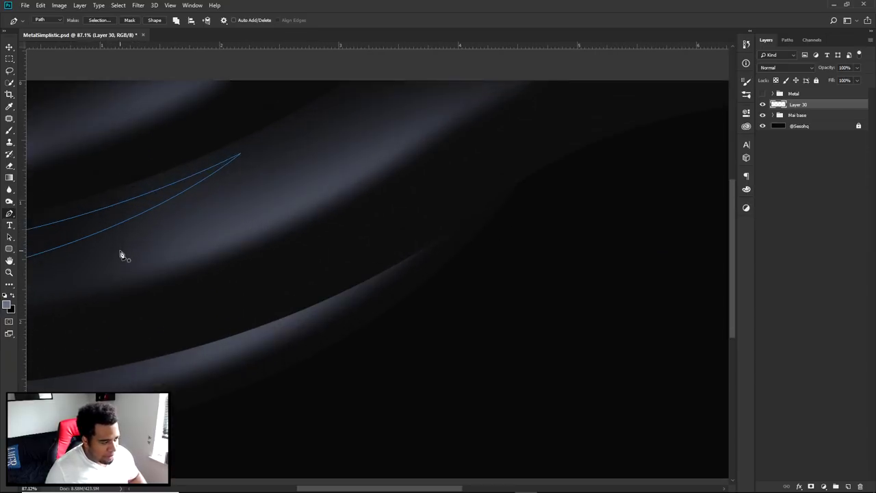
Step: Fill the closed path on Layer 30 with a near-black custom colour and delete the path
left_click_drag(121, 253, 464, 348)
scroll(469, 319, "up", 2)
right_click(529, 286)
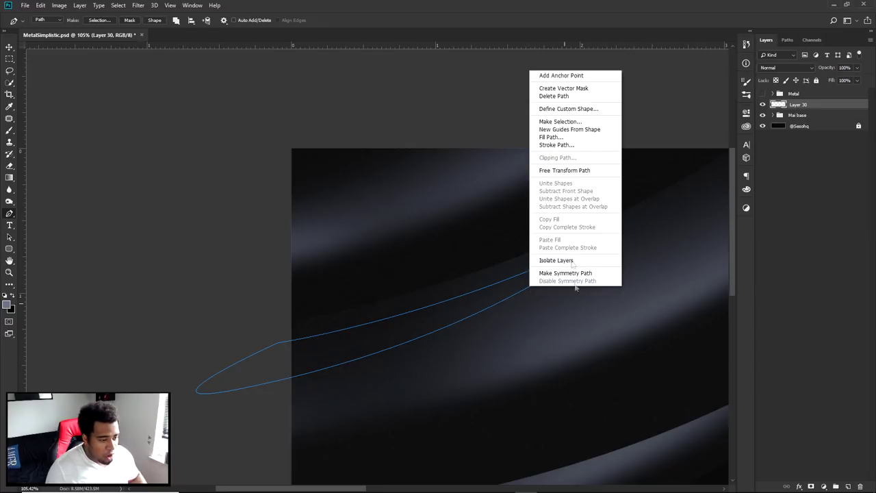
left_click(545, 137)
left_click(439, 300)
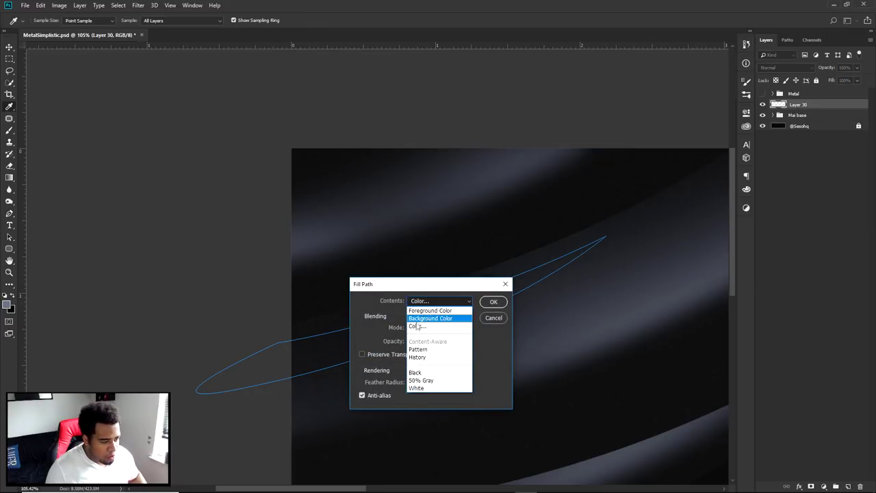
left_click(432, 320)
left_click(571, 208)
left_click(821, 141)
left_click(493, 301)
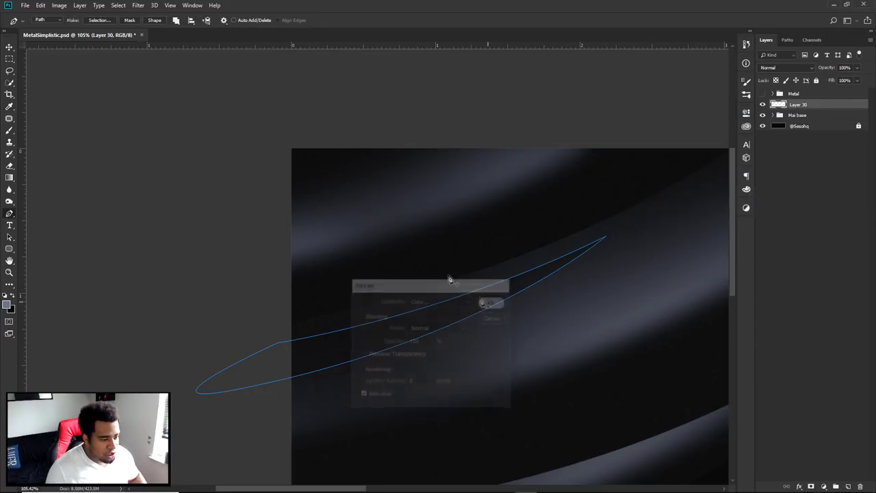
right_click(571, 258)
left_click(597, 270)
Step: Set the fill of Layer 30 to 30%
scroll(600, 276, "down", 3)
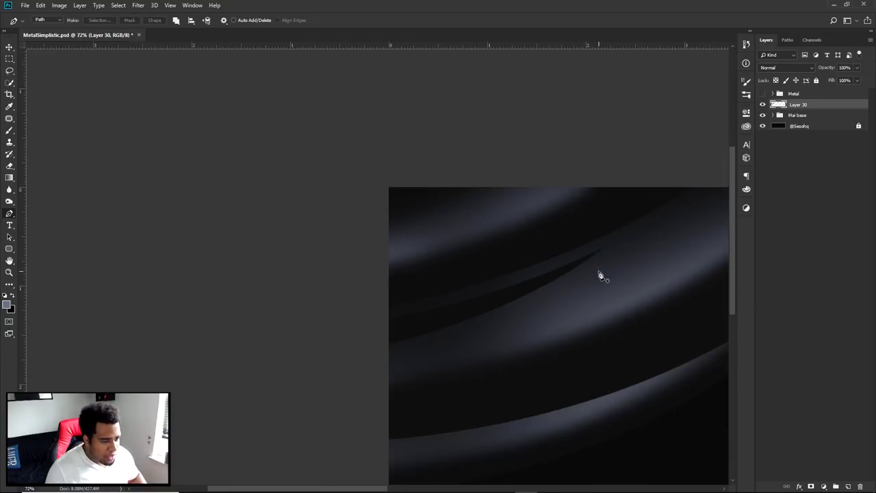
scroll(524, 284, "down", 1)
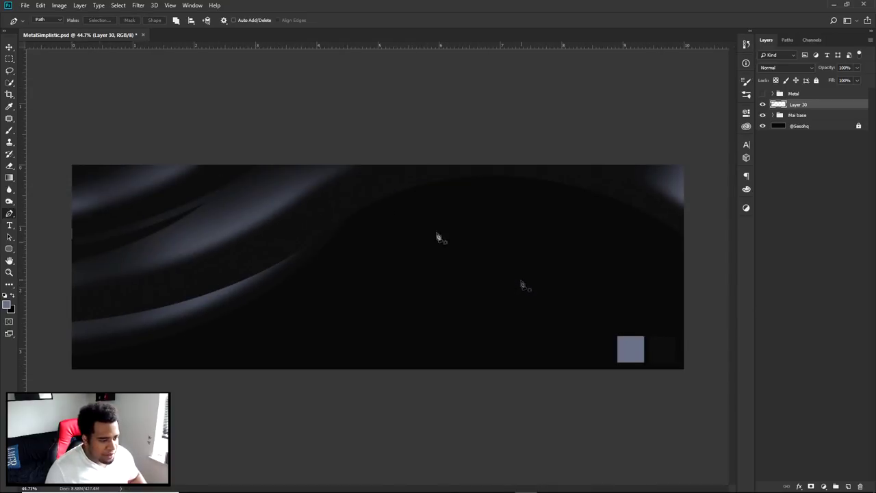
left_click(845, 81)
type("3")
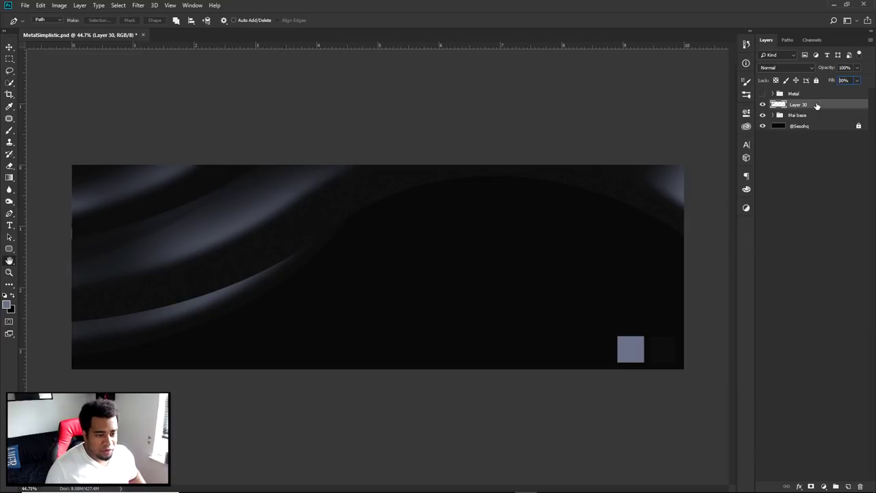
Step: Add a black Multiply inner shadow to Layer 30 with 65% opacity and 0 px distance
double_click(817, 106)
left_click_drag(568, 256, 467, 216)
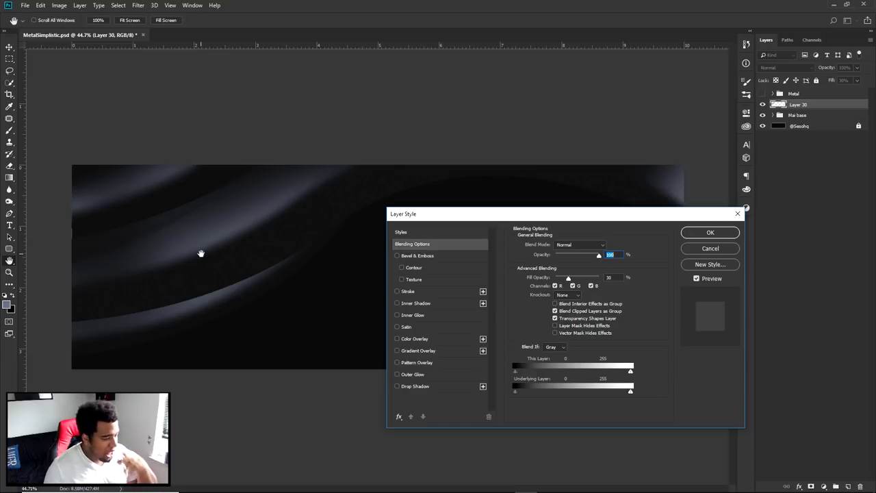
left_click(410, 302)
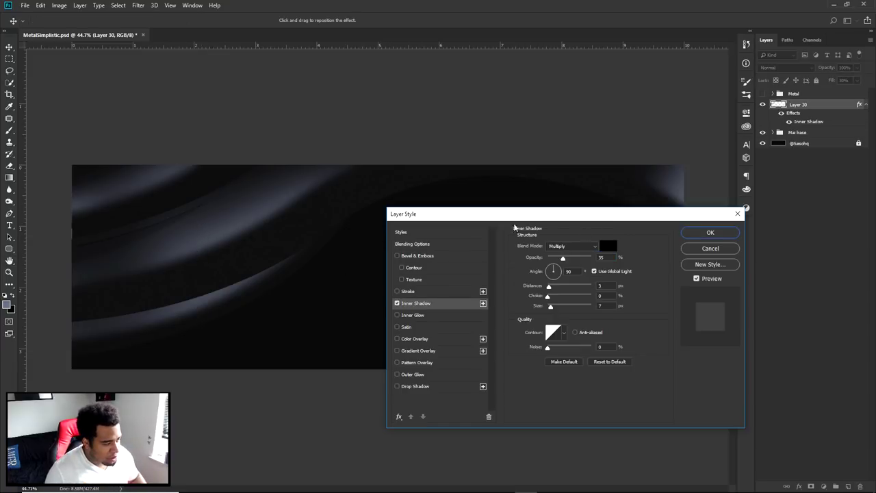
double_click(569, 271)
left_click_drag(563, 258, 576, 259)
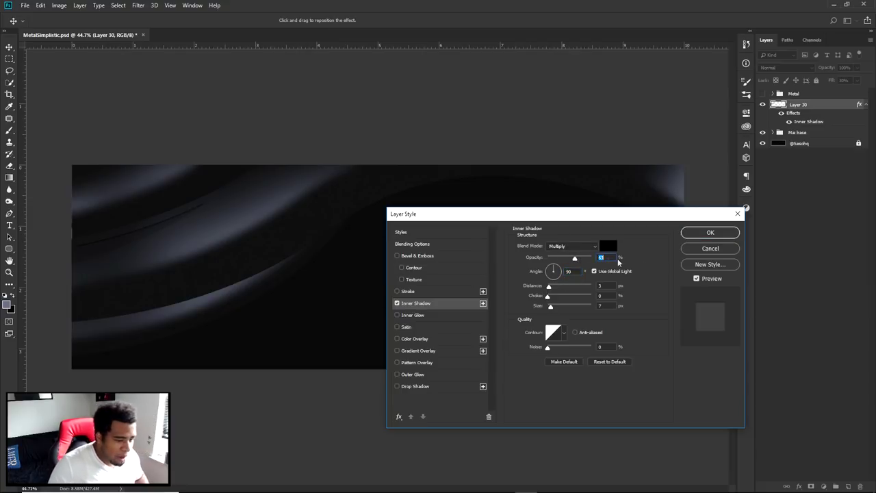
type("65")
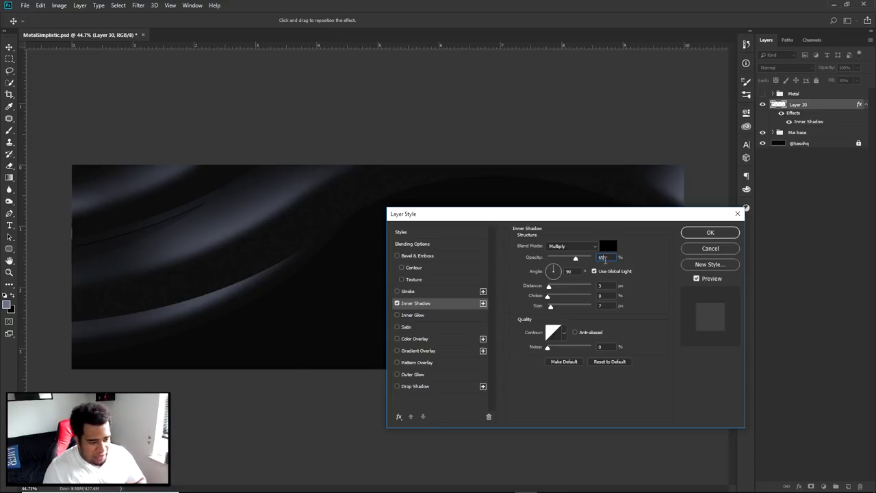
double_click(603, 286)
type("0")
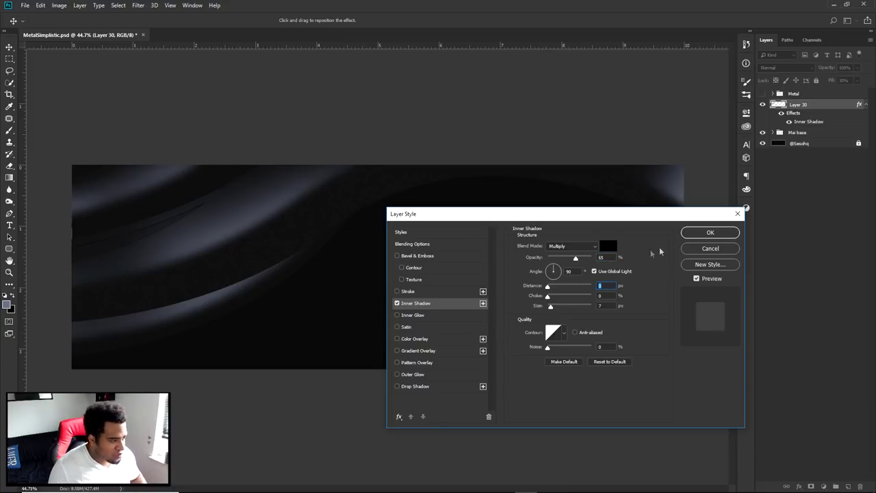
Step: Set the inner shadow's size to 32 px and opacity to 70%, compare it on and off, and apply it
left_click_drag(552, 306, 557, 307)
left_click_drag(584, 258, 586, 258)
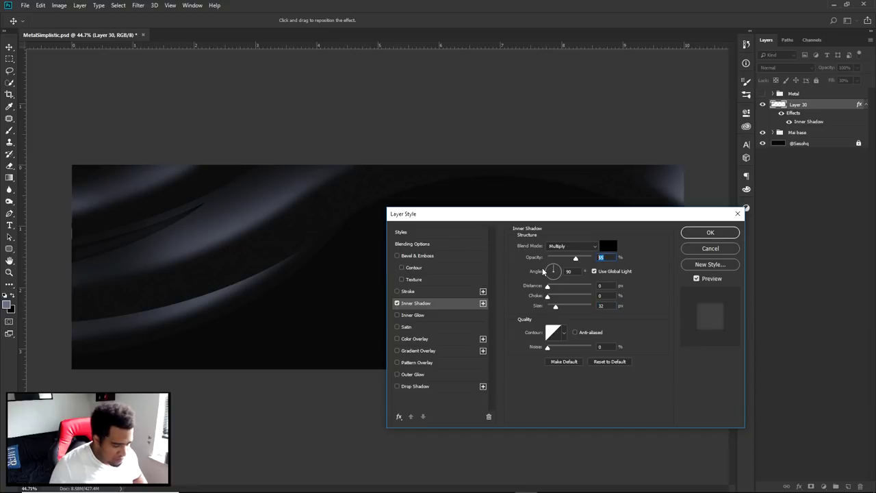
left_click(397, 304)
left_click(397, 303)
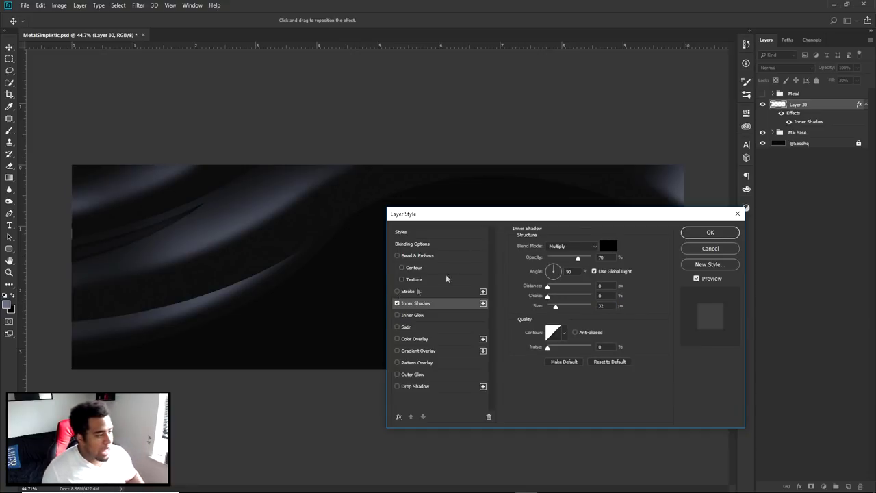
scroll(182, 274, "up", 3)
left_click_drag(118, 276, 378, 303)
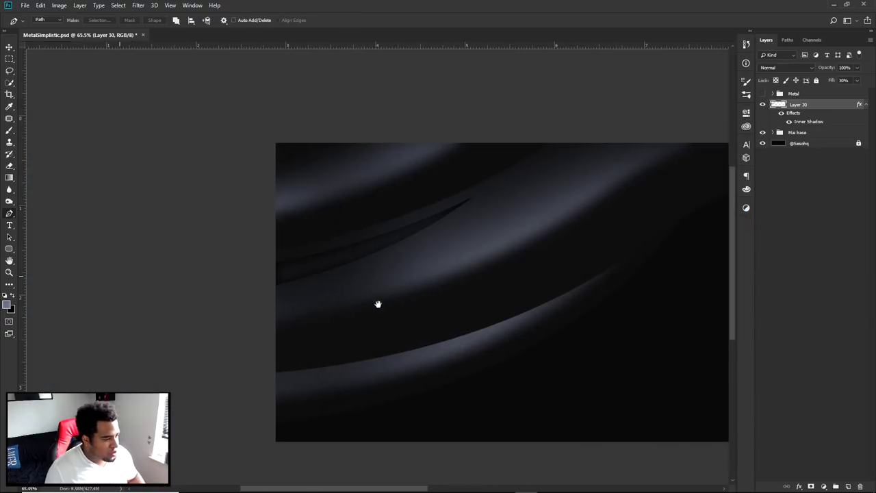
scroll(355, 269, "up", 2)
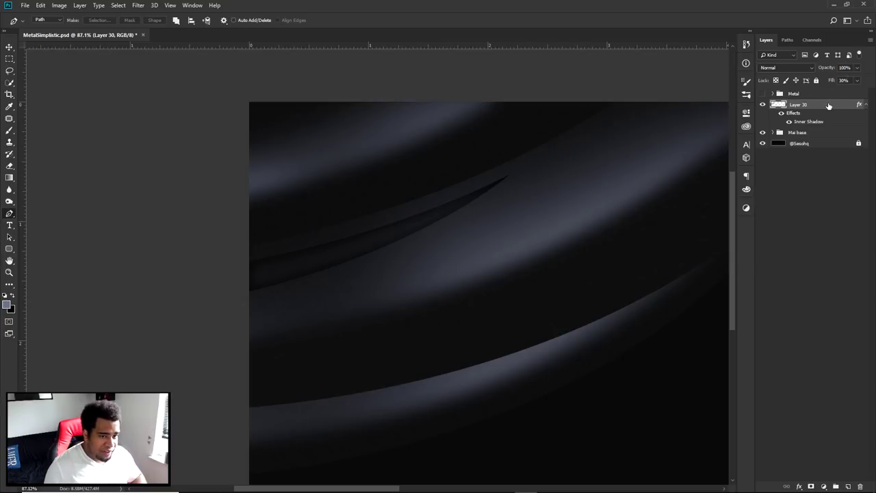
Step: Duplicate Layer 30, try repositioning the copy on the canvas, and undo the move
key("ctrl+j")
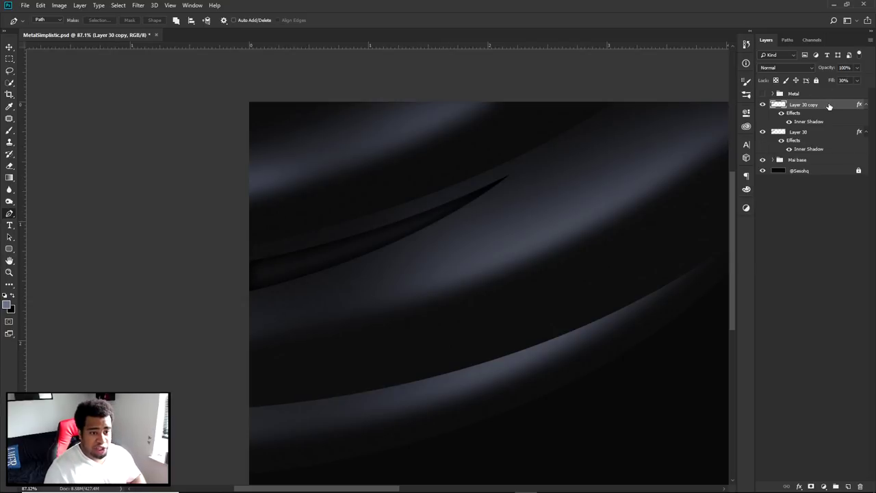
key("v")
left_click_drag(476, 244, 553, 305)
left_click_drag(260, 292, 260, 291)
key("ctrl+z")
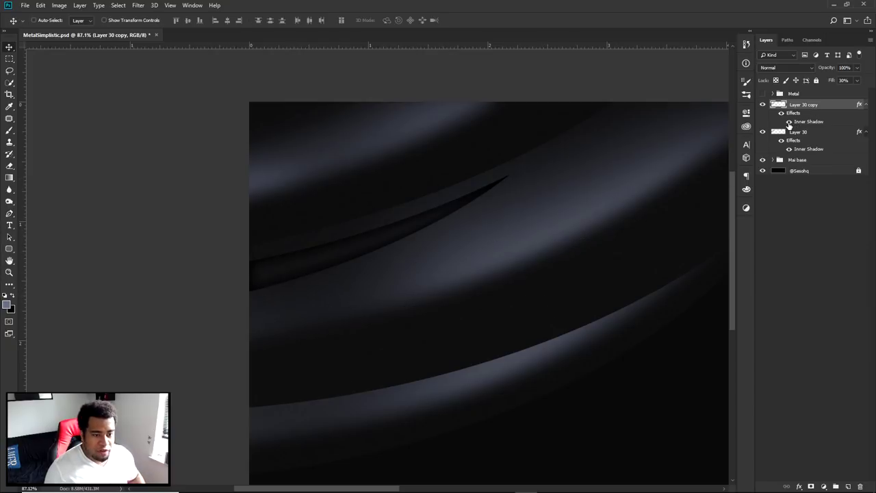
Step: Hide the inner shadow on Layer 30 copy, set its fill to 0%, and keep that layer selected
double_click(829, 106)
left_click(716, 249)
left_click(857, 80)
left_click_drag(839, 91, 814, 96)
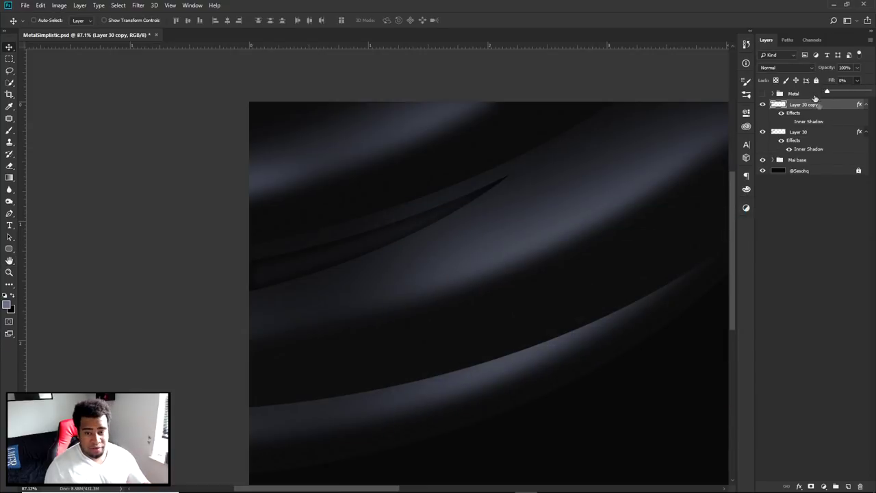
left_click(818, 132)
left_click(829, 108)
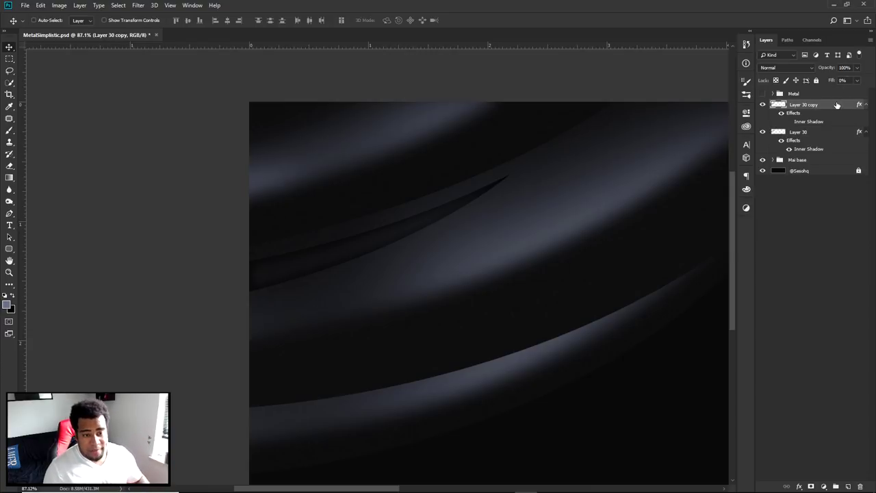
Step: Add a diagonal-stripe Pattern Overlay in Normal mode at 100% opacity and 204% scale to Layer 30 copy, and rasterize its layer style
double_click(837, 105)
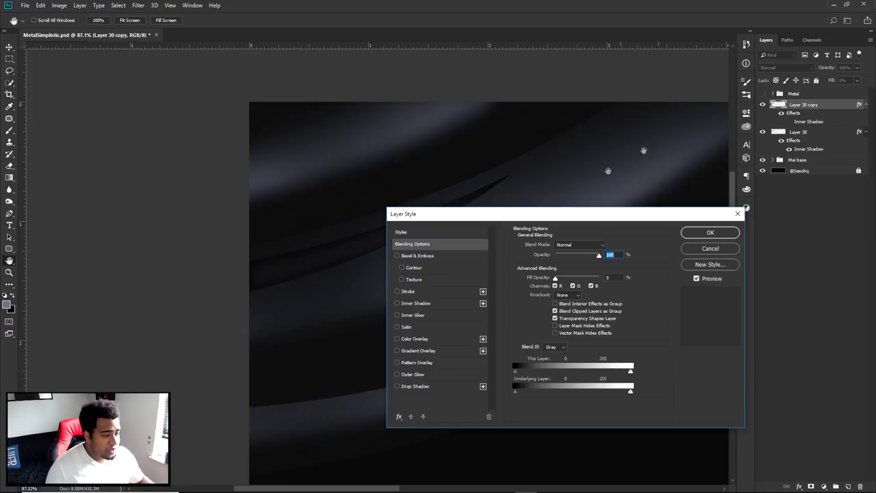
left_click(414, 363)
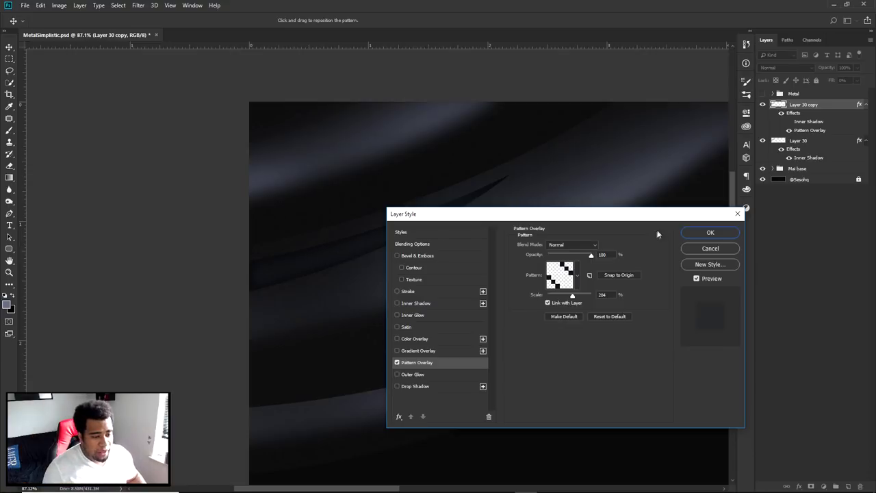
left_click(709, 233)
right_click(821, 115)
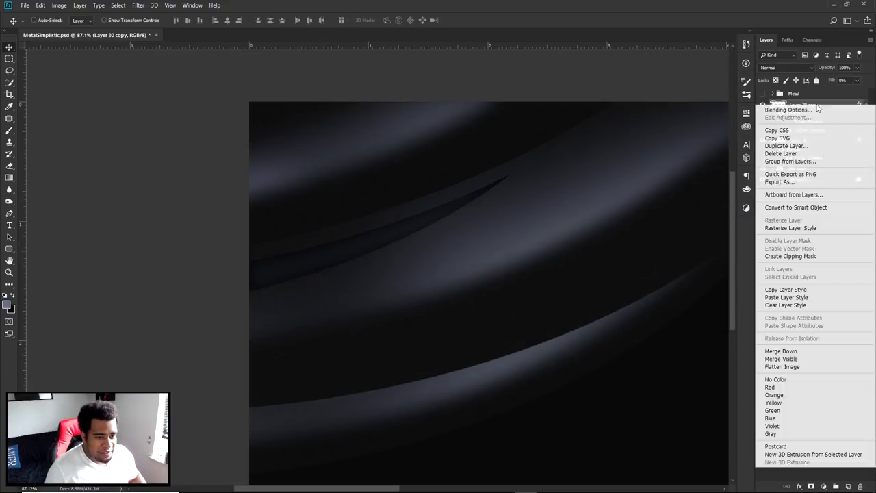
left_click(799, 230)
Step: Try repositioning the rasterized stripe layer on the canvas, and open its blending options without applying any change
left_click_drag(535, 229, 563, 287)
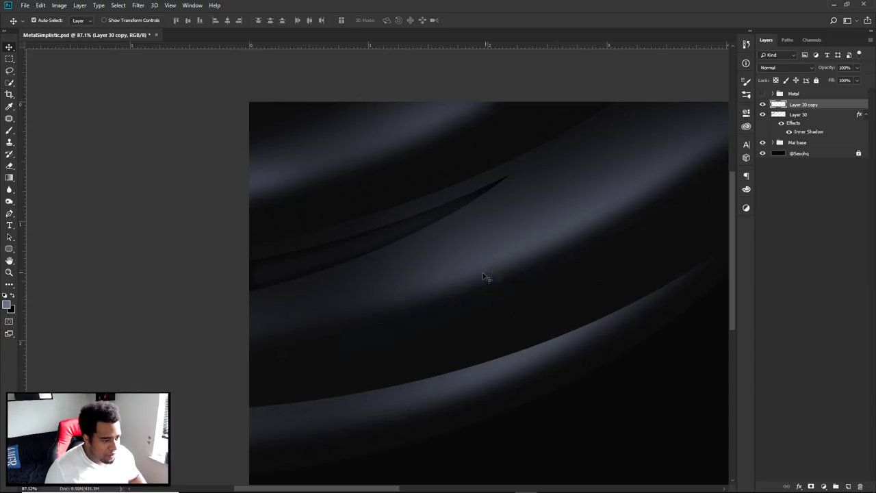
scroll(342, 249, "up", 15)
scroll(333, 250, "up", 3)
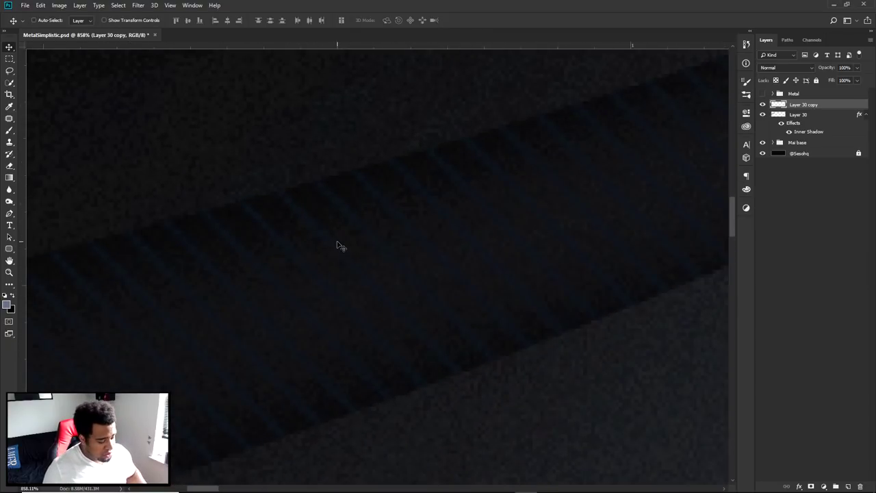
double_click(830, 105)
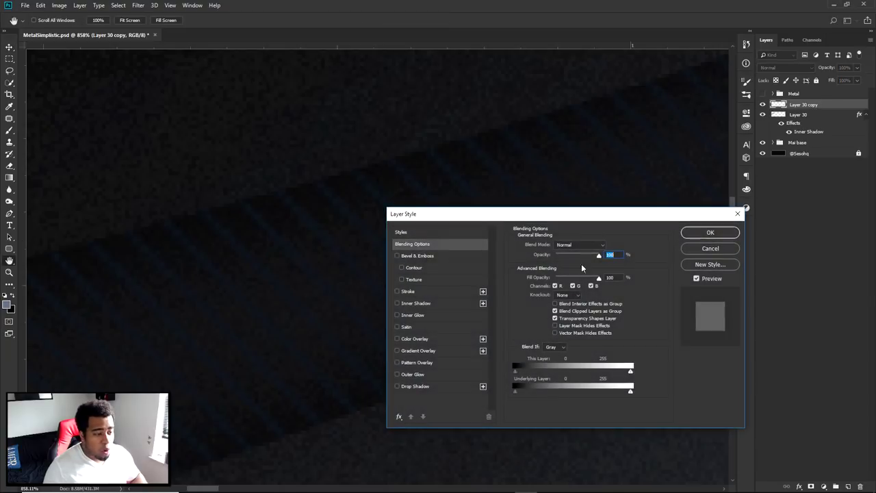
left_click(692, 250)
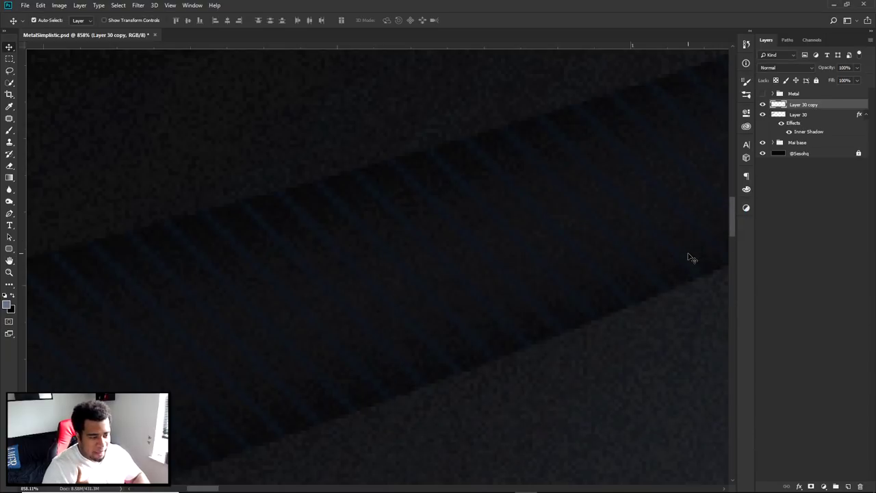
Step: Darken the stripes on Layer 30 copy to black by lowering the lightness with Hue/Saturation, and check them at different magnifications
key("ctrl+u")
left_click_drag(603, 322, 562, 319)
left_click(706, 227)
scroll(538, 287, "down", 2)
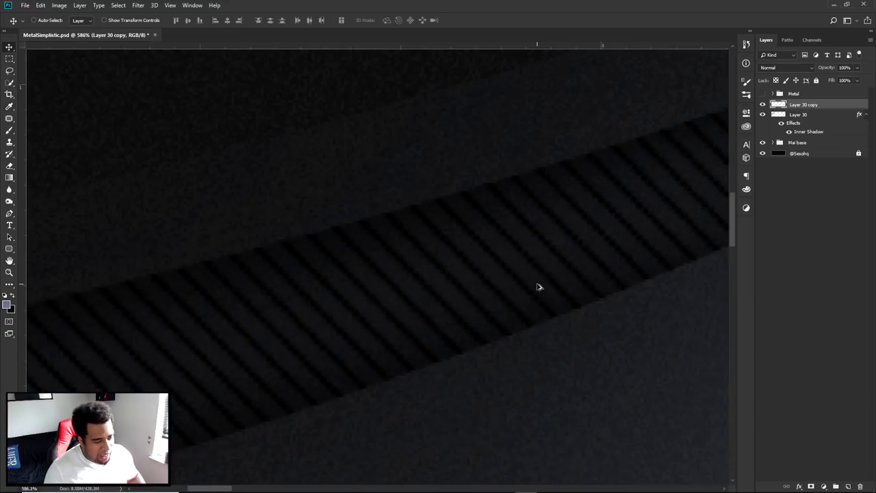
scroll(538, 286, "down", 10)
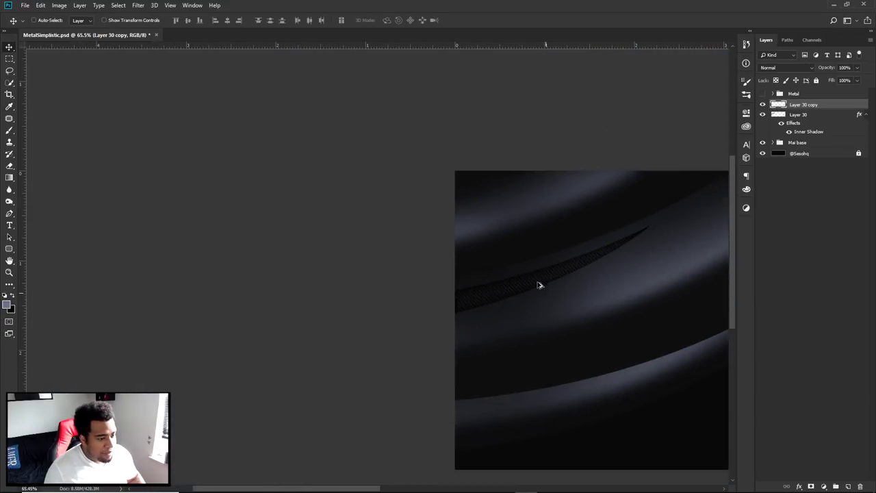
scroll(539, 284, "up", 5)
scroll(100, 237, "up", 3)
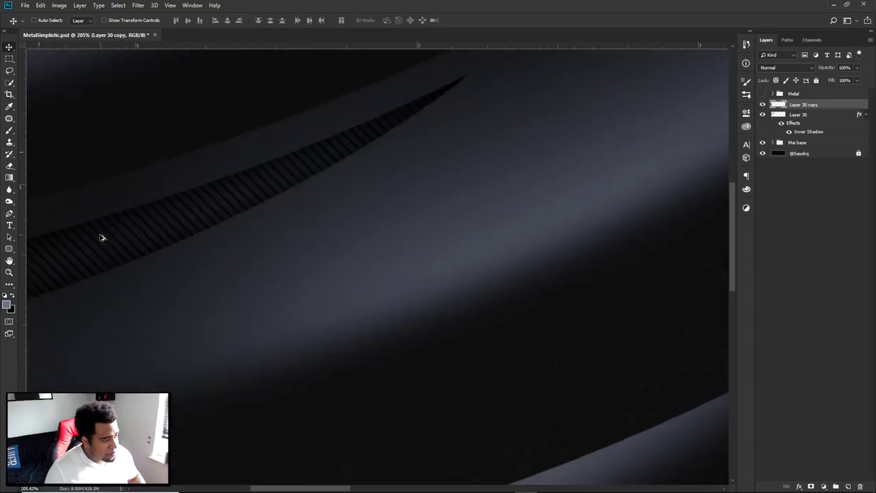
Step: Restore the editable effects on Layer 30 copy and set its Pattern Overlay scale to 100%
left_click_drag(100, 237, 422, 240)
key("p")
left_click_drag(801, 124, 804, 106)
key("ctrl+z")
double_click(802, 130)
left_click(605, 296)
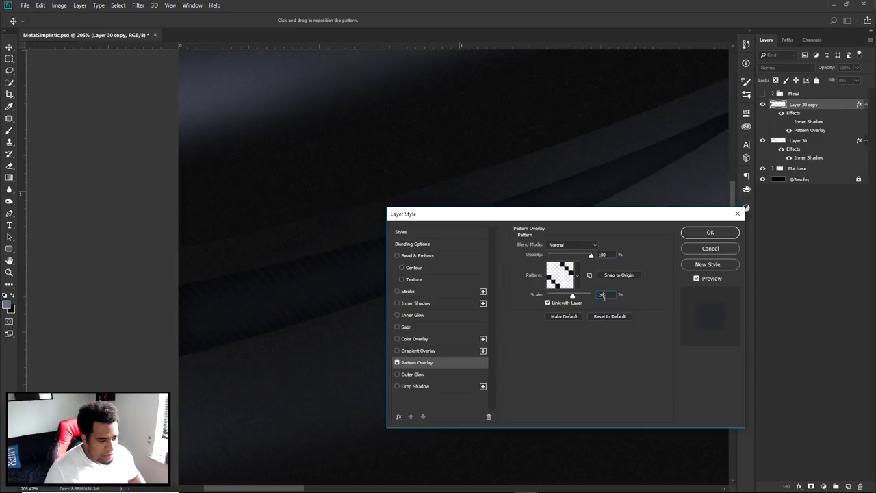
type("100")
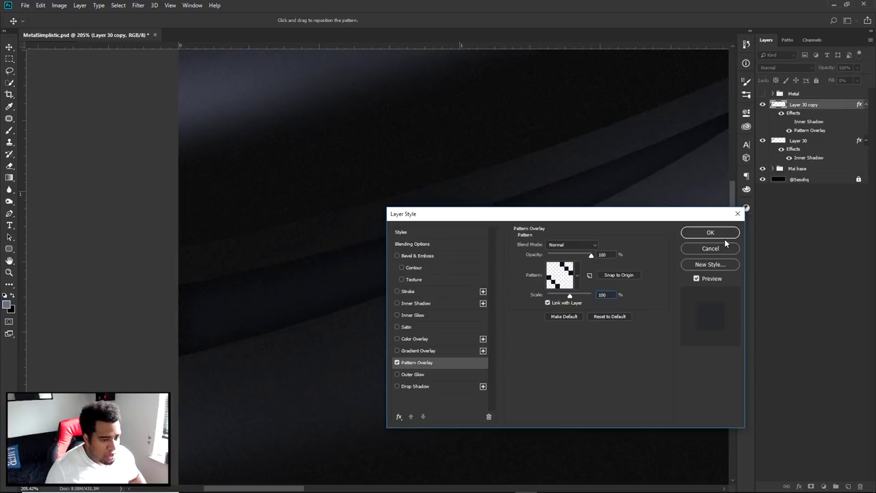
left_click(711, 233)
Step: Rasterize the layer style of Layer 30 copy and darken its striped pattern by lowering the Hue/Saturation lightness
right_click(798, 105)
left_click(790, 231)
key("ctrl+u")
left_click_drag(603, 320, 484, 311)
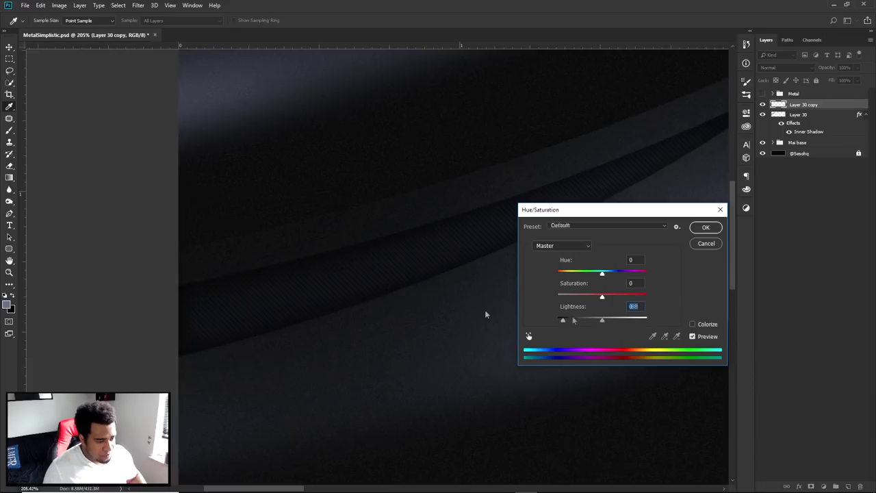
left_click(699, 232)
Step: Add a new layer above Layer 30 copy and clip it to the striped pattern
key("v")
scroll(588, 254, "down", 5)
left_click_drag(589, 255, 352, 307)
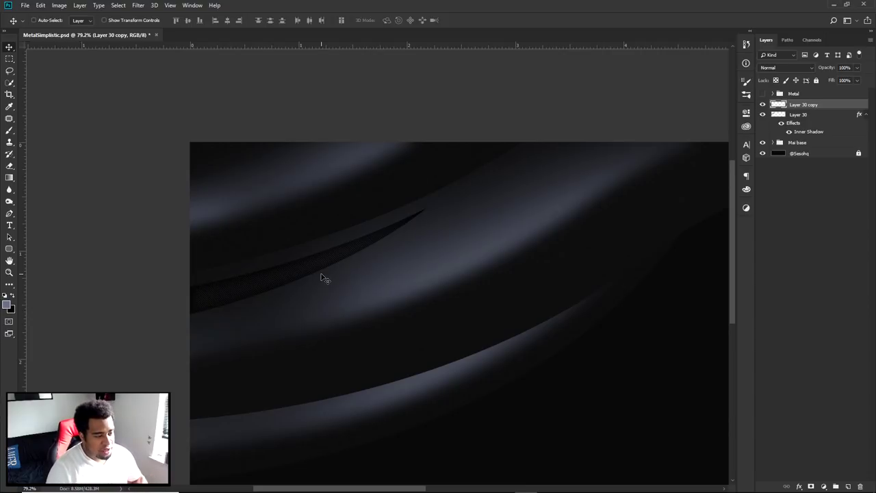
scroll(321, 277, "up", 4)
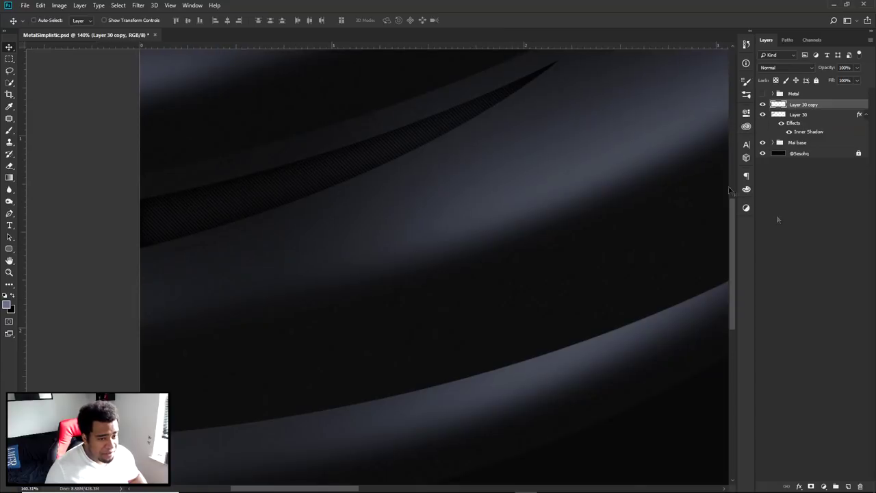
left_click(848, 486)
right_click(806, 109)
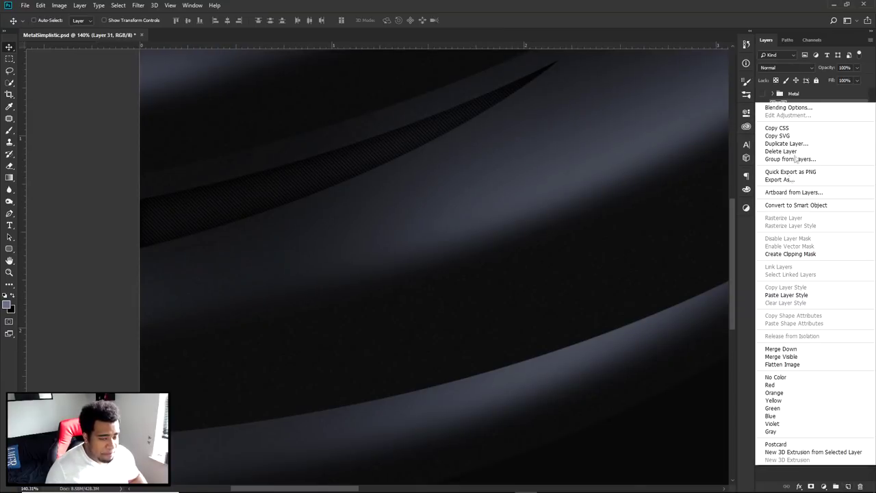
left_click(790, 255)
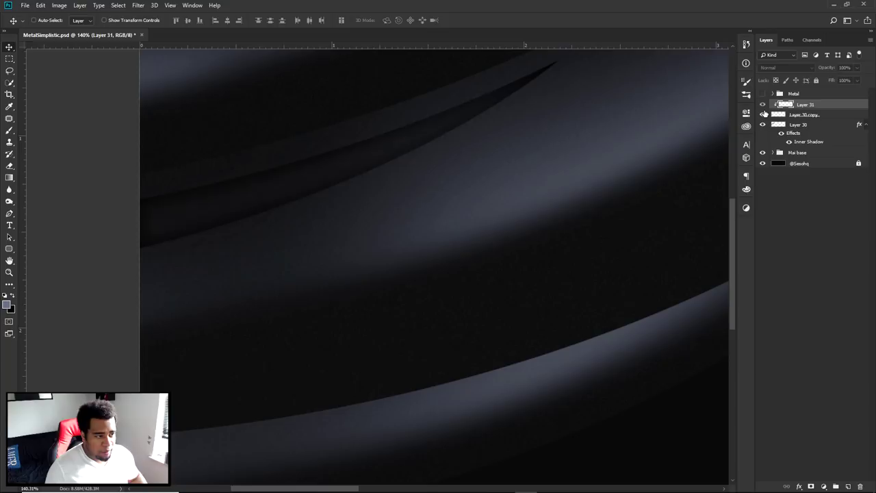
left_click(764, 115)
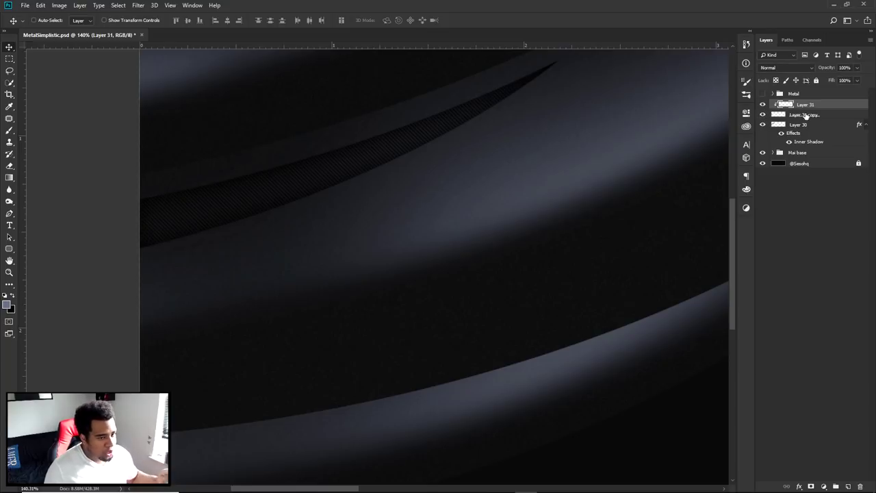
Step: Rename Layer 30 copy as "Pattern layer" and Layer 30 as "Shadow layer"
double_click(806, 114)
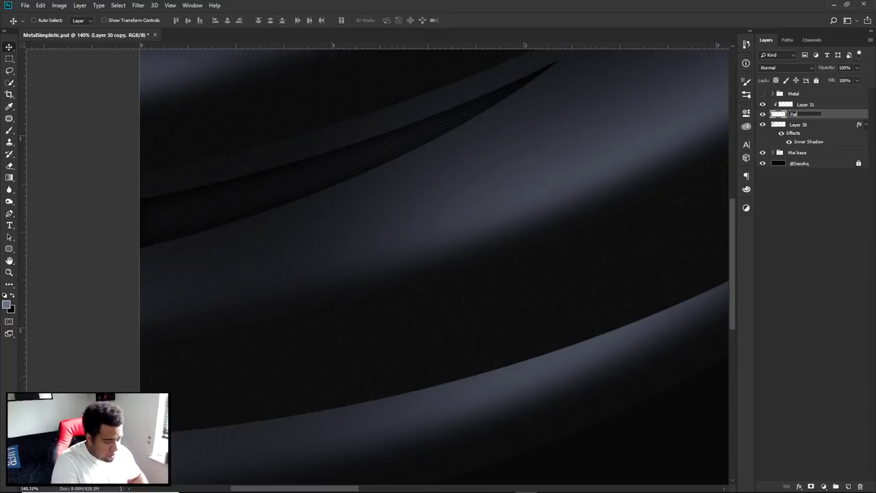
type("er")
key("Return")
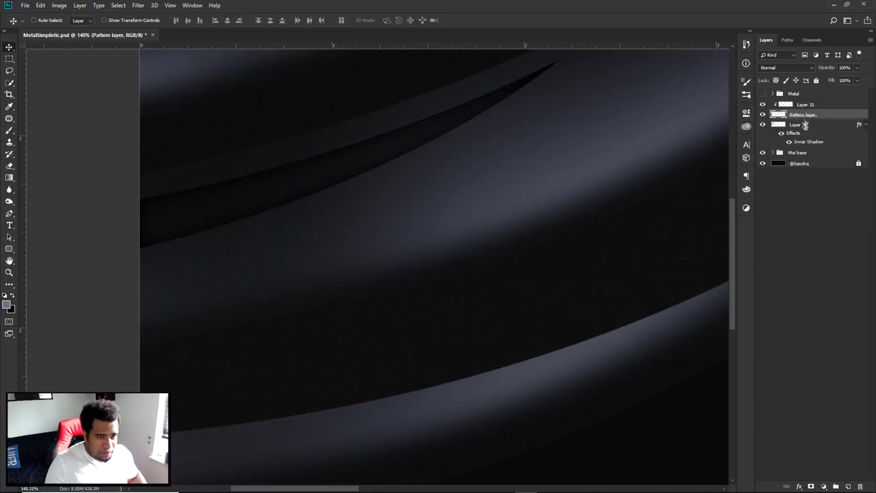
double_click(799, 124)
type("Shadow layer")
key("Return")
Step: Rename the clipped Layer 31 as "Light layer"
double_click(803, 104)
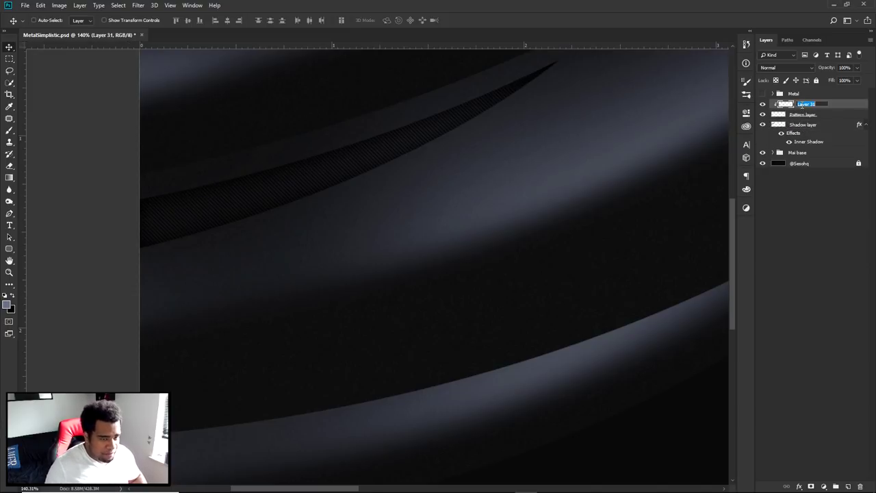
type("Light layer")
key("Return")
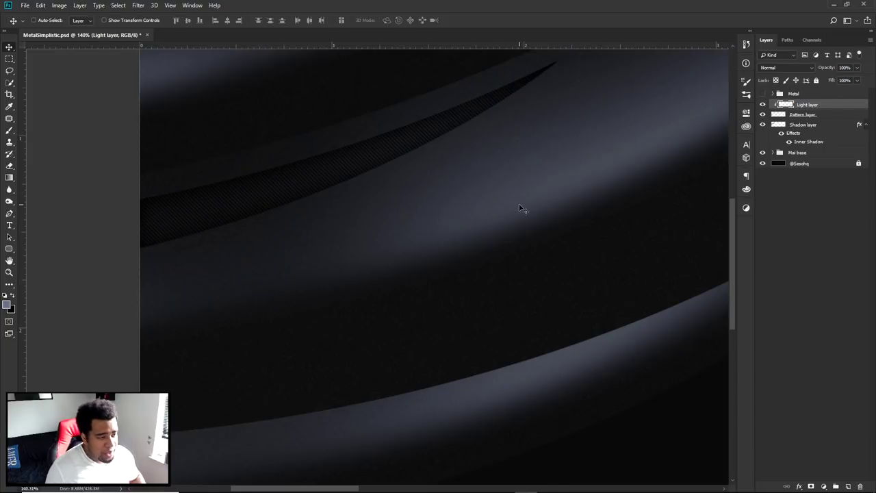
Step: Set the foreground color to bright pink #f7286c for the brush
key("b")
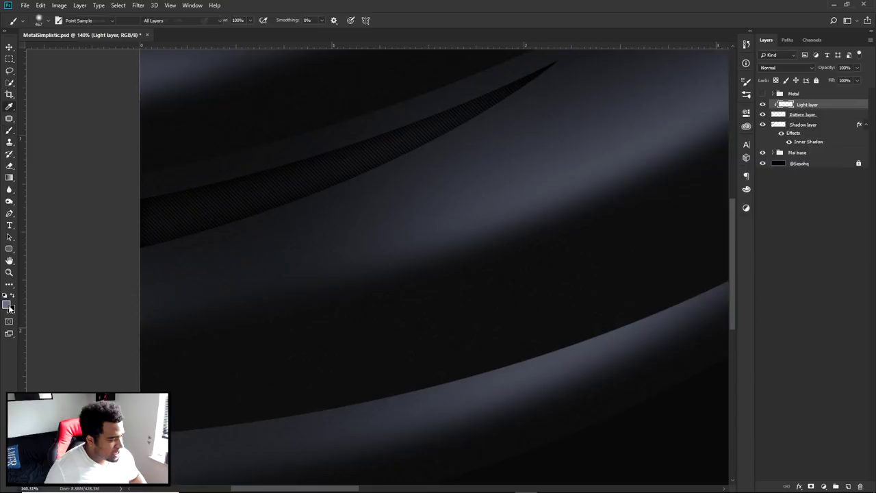
left_click(9, 307)
mouse_move(735, 200)
left_mouse_down()
mouse_move(738, 160)
mouse_move(705, 156)
mouse_move(711, 149)
left_mouse_up()
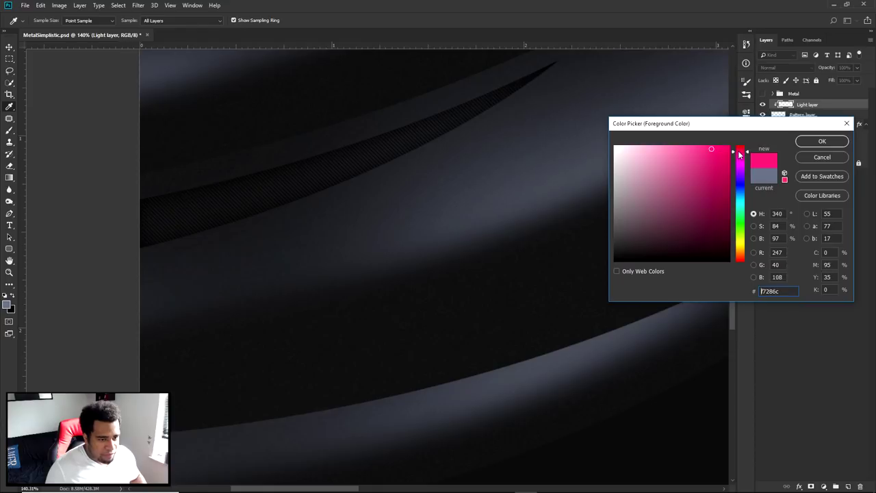
left_click(822, 142)
Step: Try a smaller pink brush over the striped sliver and raise the brush opacity to 100%
key("b")
scroll(421, 215, "down", 2)
left_click_drag(396, 236, 376, 235)
mouse_move(230, 273)
left_mouse_down()
mouse_move(469, 172)
mouse_move(267, 269)
left_mouse_up()
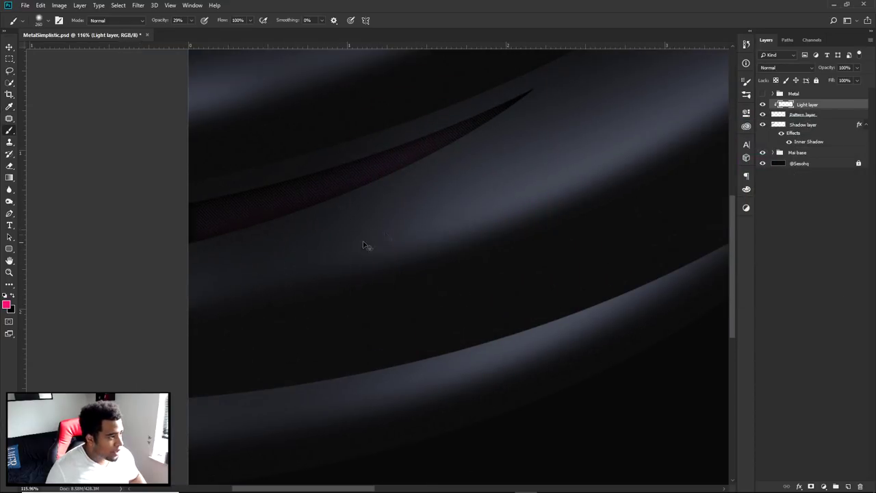
left_click(191, 20)
left_click_drag(191, 31, 226, 32)
Step: Paint a soft pink glow along the lower edge and tip of the striped sliver on the Light layer, undoing unwanted strokes
mouse_move(182, 274)
left_mouse_down()
mouse_move(268, 260)
mouse_move(451, 188)
left_mouse_up()
key("ctrl+z")
left_click_drag(328, 260, 274, 260)
mouse_move(180, 254)
left_mouse_down()
mouse_move(172, 254)
mouse_move(418, 208)
left_mouse_up()
key("ctrl+z")
left_click_drag(215, 251, 241, 260)
mouse_move(161, 269)
left_mouse_down()
mouse_move(317, 249)
mouse_move(334, 264)
mouse_move(165, 279)
left_mouse_up()
key("ctrl+z")
mouse_move(553, 121)
left_mouse_down()
mouse_move(356, 281)
mouse_move(359, 257)
mouse_move(547, 130)
mouse_move(381, 251)
mouse_move(519, 142)
mouse_move(430, 214)
mouse_move(221, 307)
left_mouse_up()
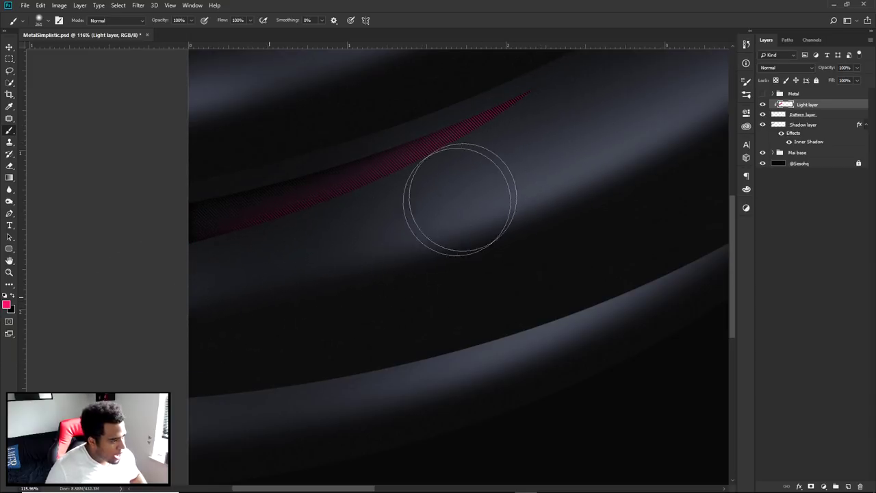
Step: Examine the pink striped accent both within the whole banner and close up
scroll(524, 267, "down", 3)
scroll(525, 271, "down", 2)
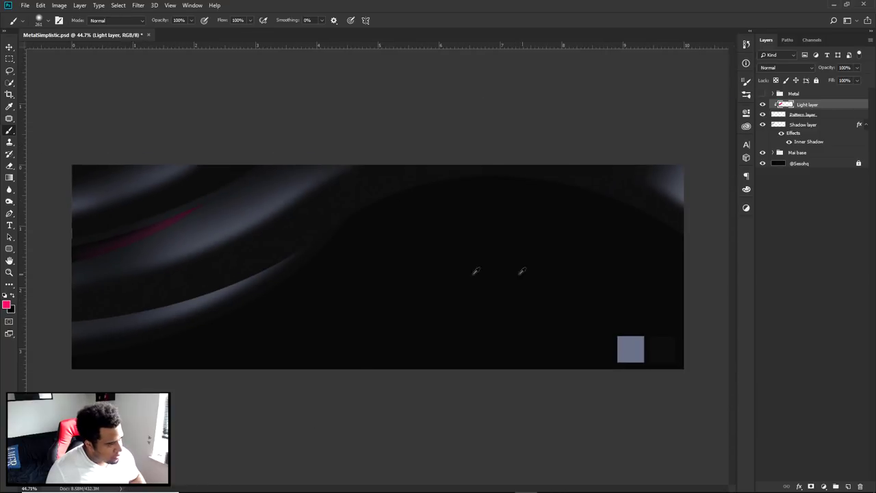
scroll(209, 263, "up", 4)
key("v")
left_click_drag(211, 265, 436, 281)
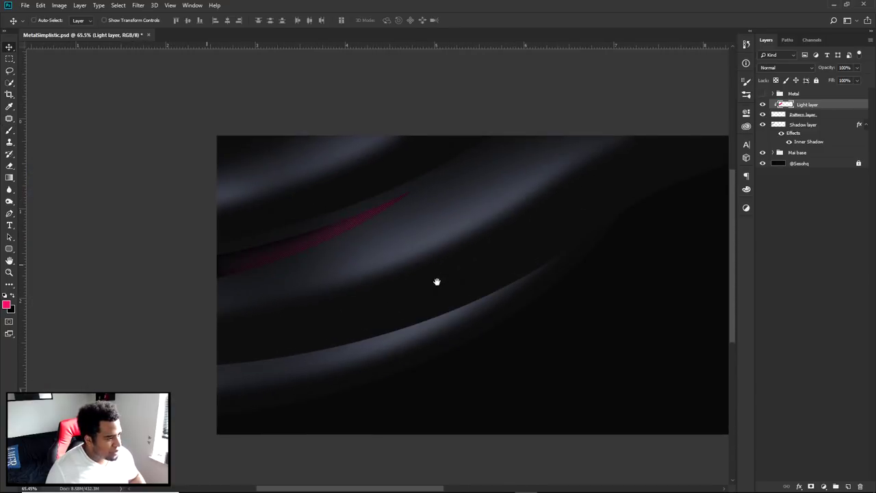
scroll(310, 236, "up", 2)
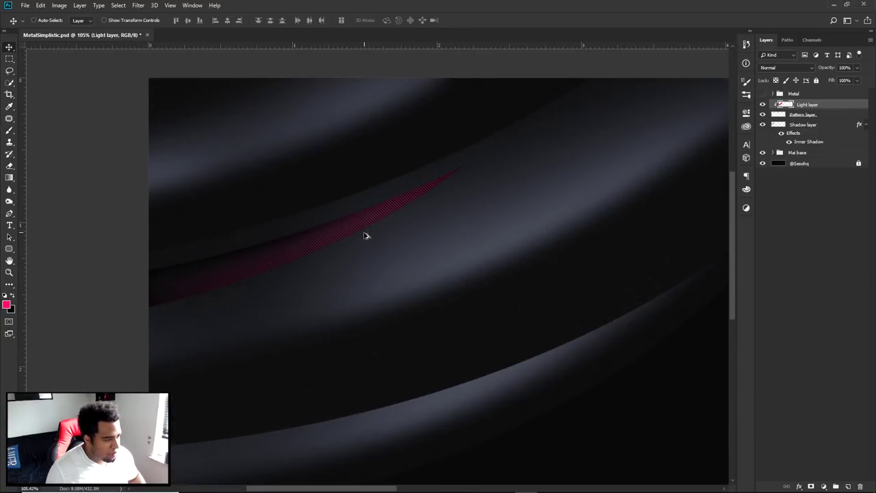
scroll(366, 237, "down", 4)
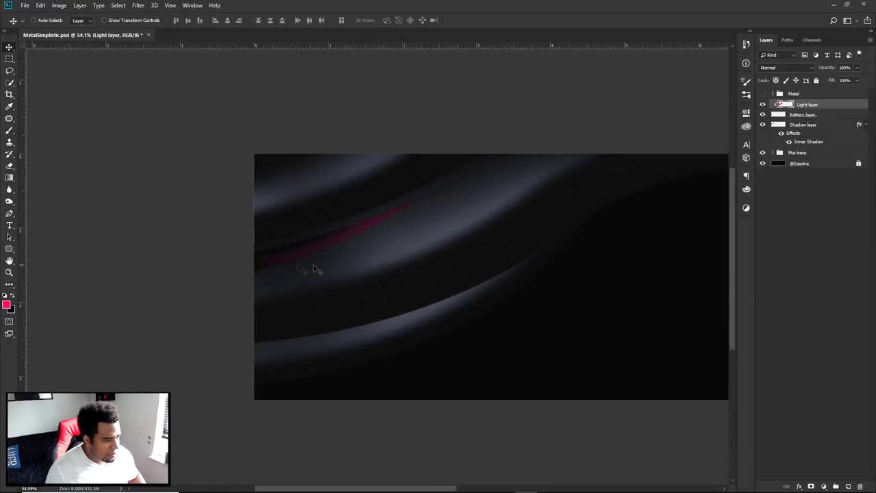
scroll(308, 263, "up", 2)
scroll(395, 231, "up", 4)
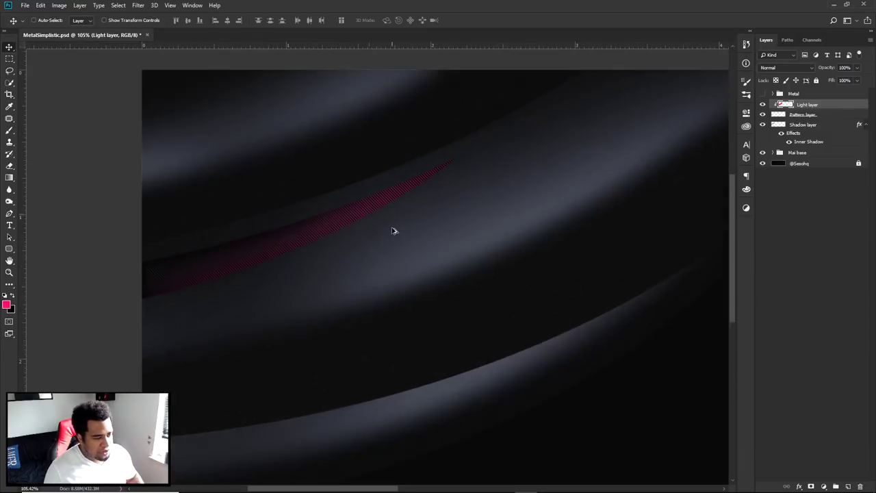
left_click_drag(387, 236, 372, 382)
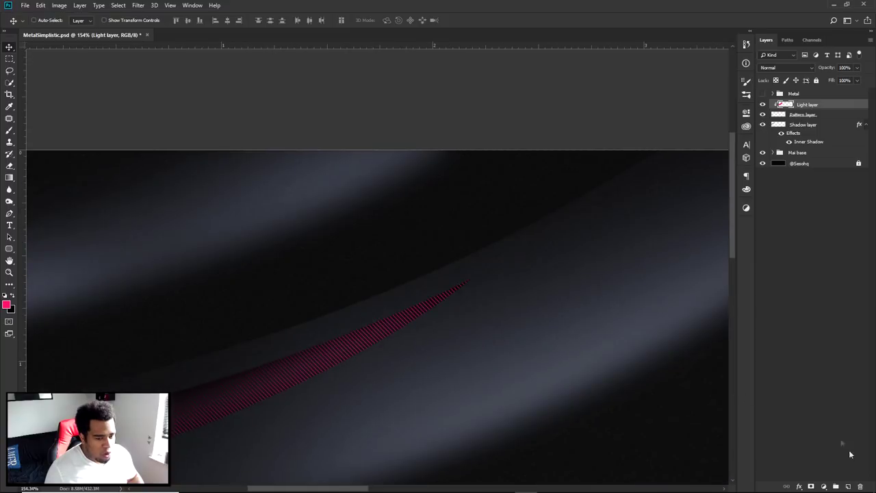
Step: On a new layer, draw a pointed, curved Pen path along the lower metal band, with both ends beyond the canvas's left edge
left_click(849, 486)
key("p")
scroll(470, 224, "down", 5)
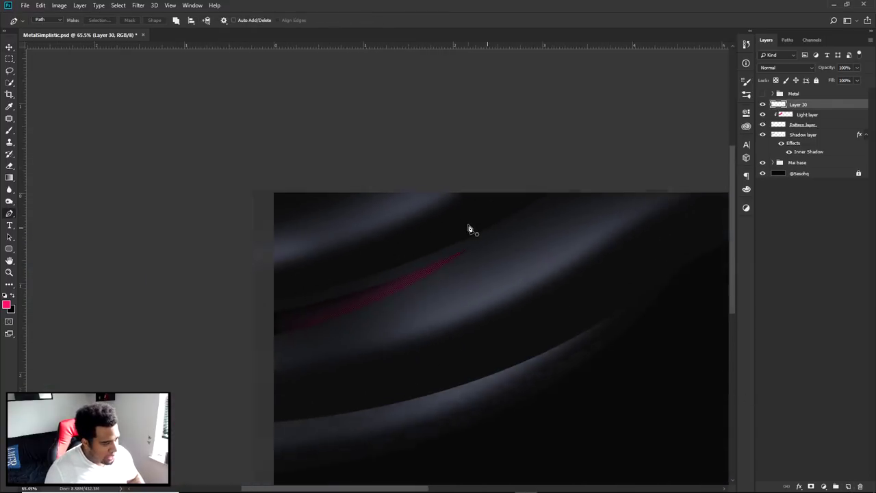
left_click_drag(558, 283, 448, 184)
scroll(190, 323, "up", 3)
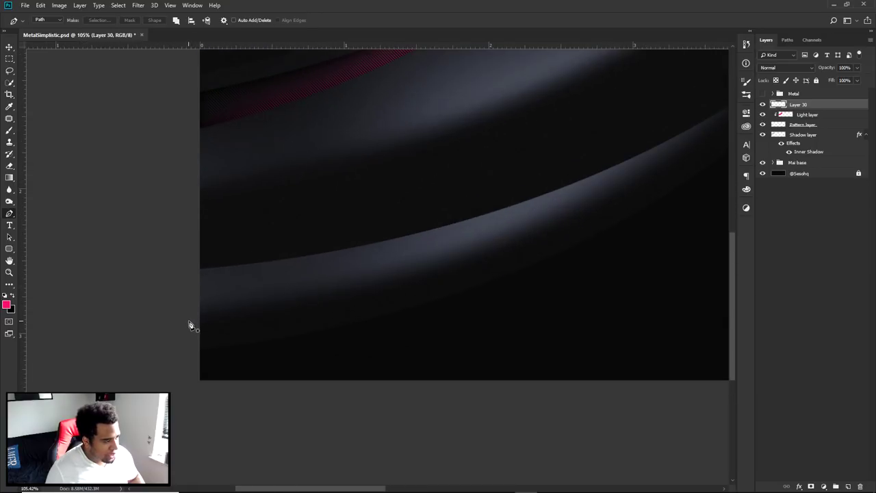
left_click_drag(451, 262, 583, 211)
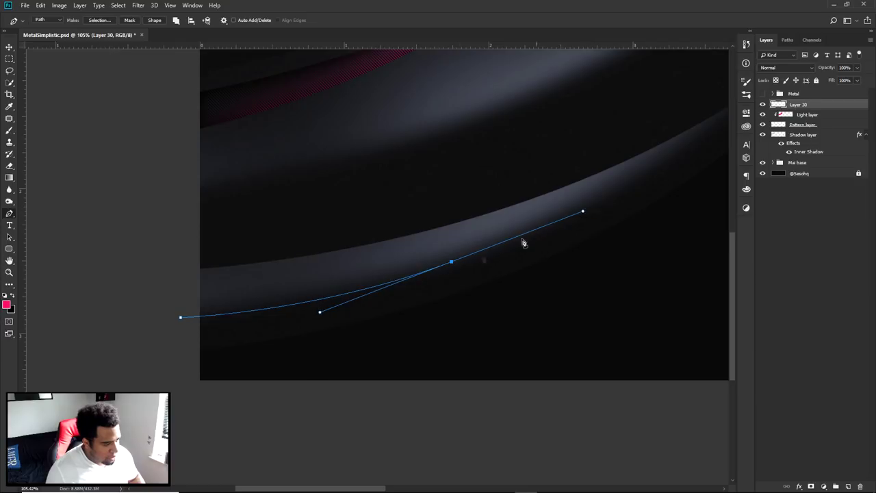
left_click(452, 262, "alt")
left_click_drag(138, 355, 28, 360)
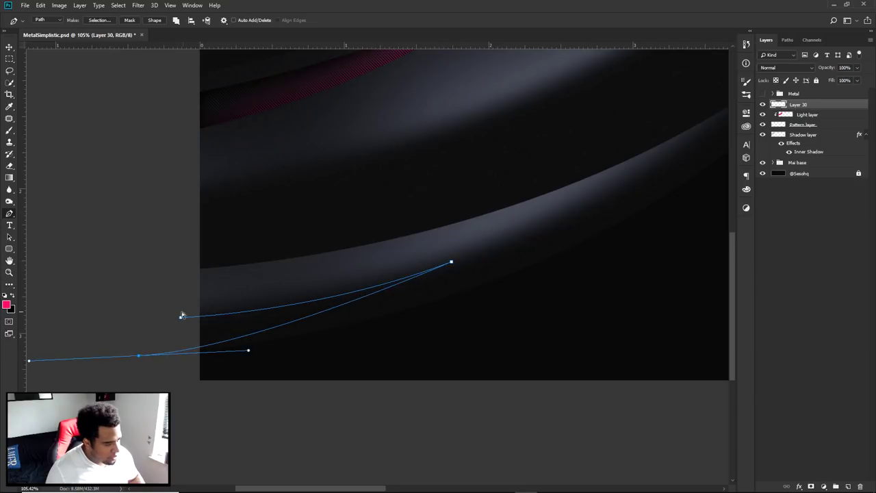
Step: Adjust the path's anchor points and lower curve handle, and shift the whole path slightly upward with Free Transform
left_click_drag(183, 319, 175, 316)
left_click_drag(140, 359, 139, 354)
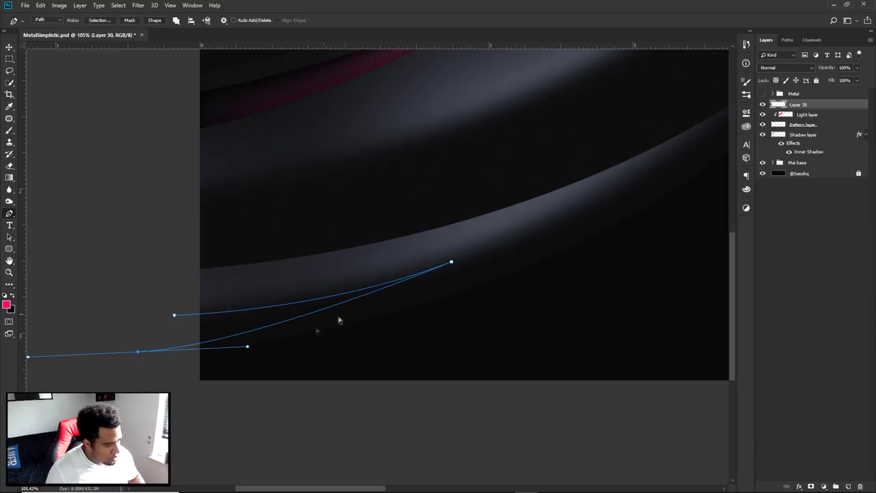
left_click_drag(249, 351, 344, 334)
left_click_drag(451, 264, 456, 263)
left_click(176, 315)
key("ctrl+t")
left_click_drag(531, 253, 559, 250)
key("Return")
Step: Refine the path's outer anchors and curve handles to follow the metal band and close the path outside the canvas
left_click_drag(367, 311, 359, 299)
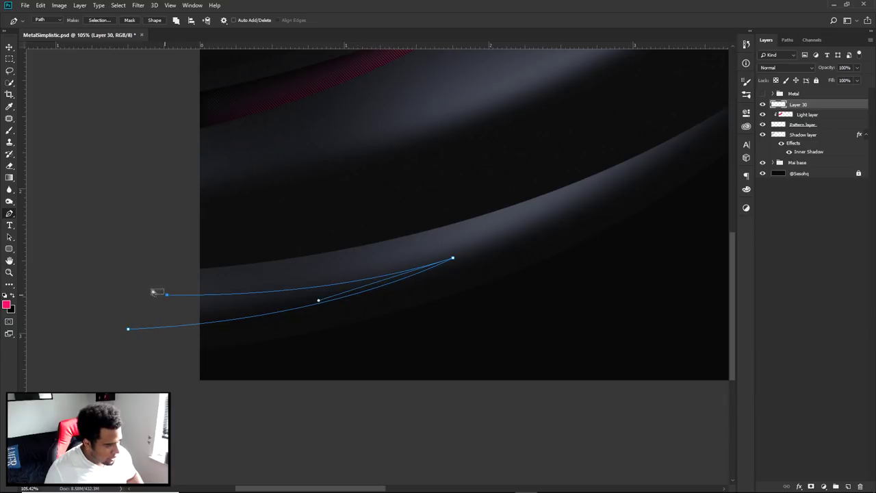
mouse_move(153, 292)
left_mouse_down()
mouse_move(168, 296)
mouse_move(154, 286)
left_mouse_up()
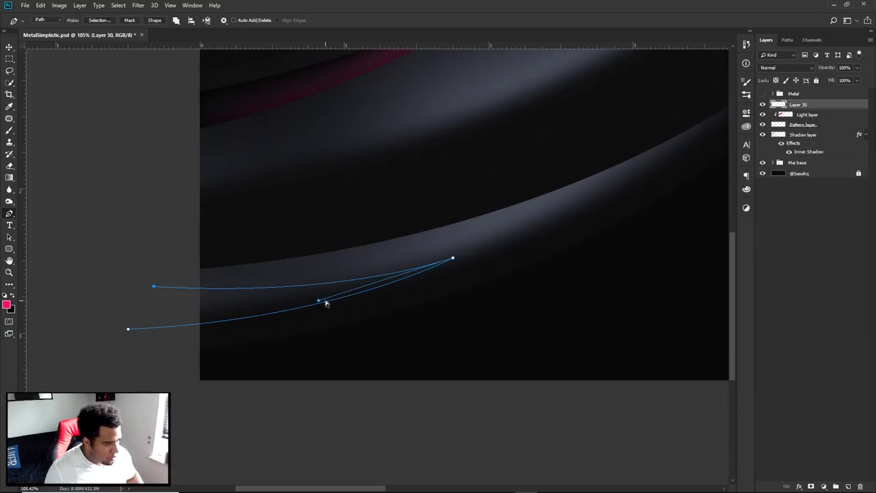
left_click_drag(128, 329, 120, 336)
left_click_drag(326, 333, 337, 321)
left_click(451, 261, "ctrl")
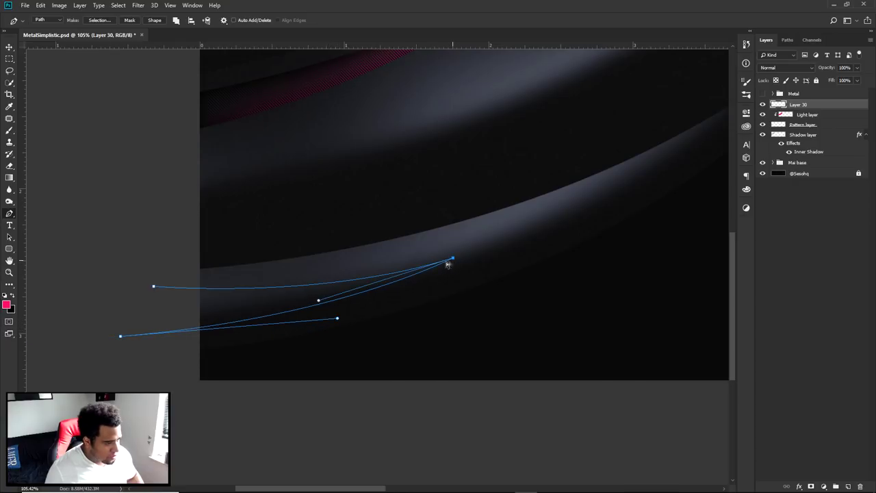
left_click_drag(318, 301, 299, 291)
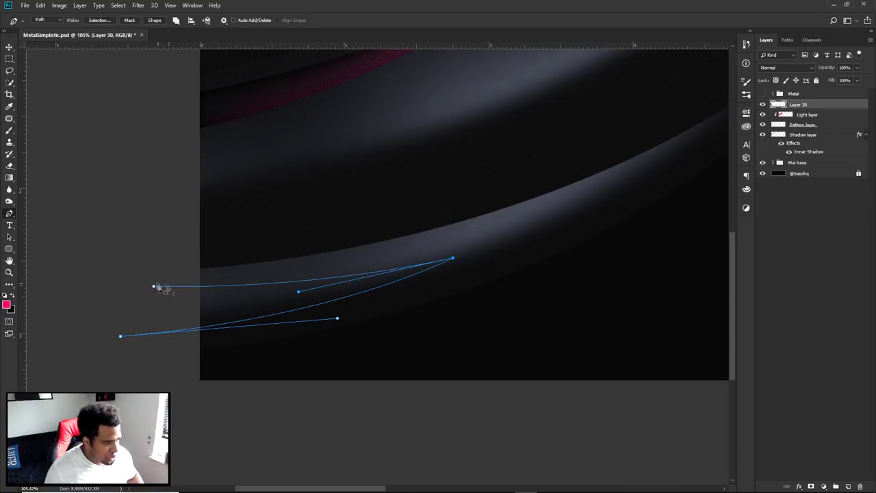
left_click(154, 287, "ctrl")
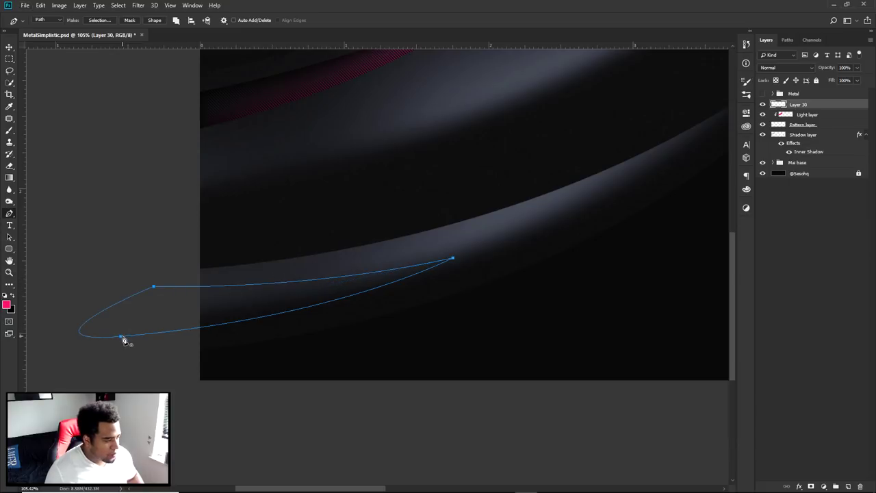
left_click(121, 336)
Step: Fill the closed path with black on Layer 30 and delete the path
scroll(336, 274, "down", 2)
right_click(543, 231)
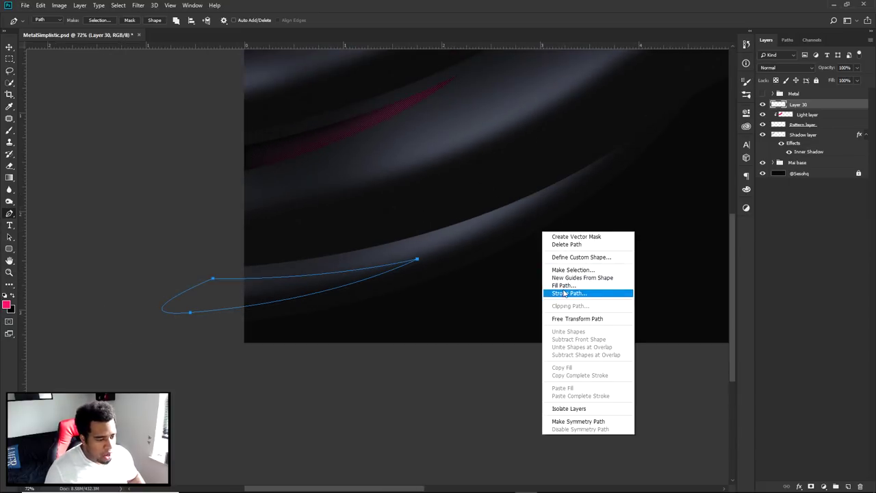
left_click(563, 295)
left_click(492, 302)
right_click(445, 249)
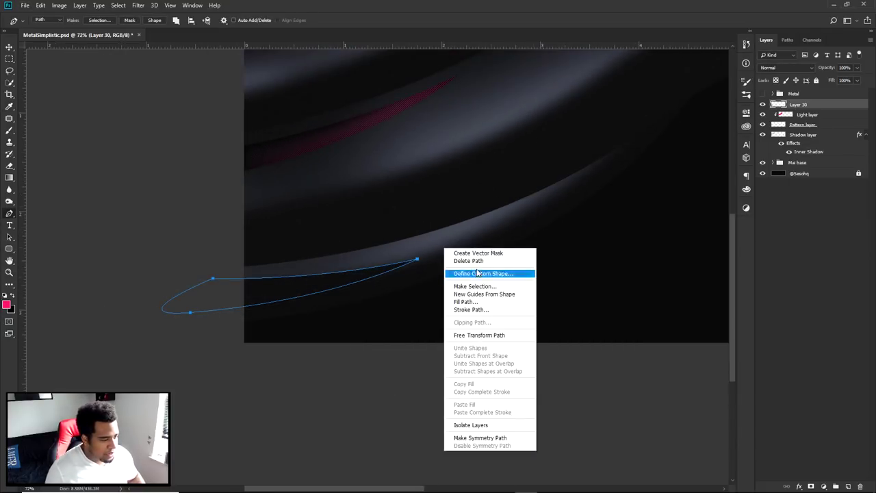
left_click(473, 262)
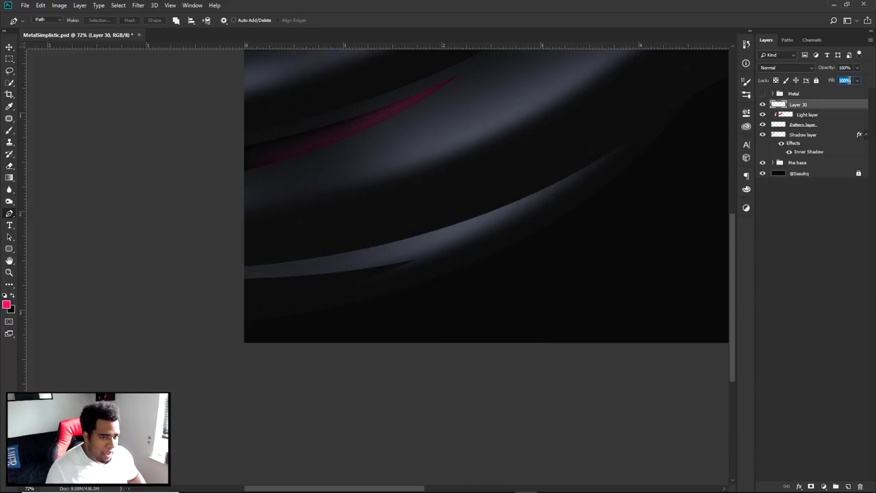
Step: Set Layer 30's fill to 30% and nudge its pointed shape slightly along the lower metal band
type("30")
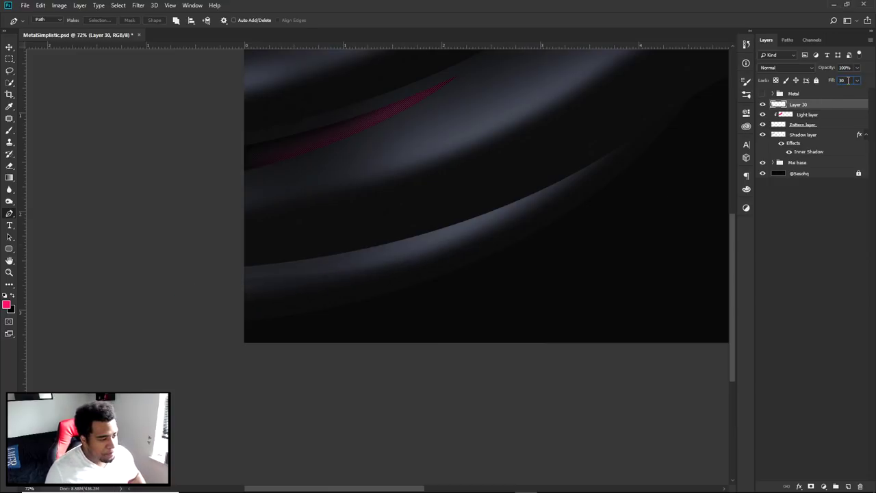
key("ctrl+t")
left_click_drag(592, 235, 593, 223)
key("Return")
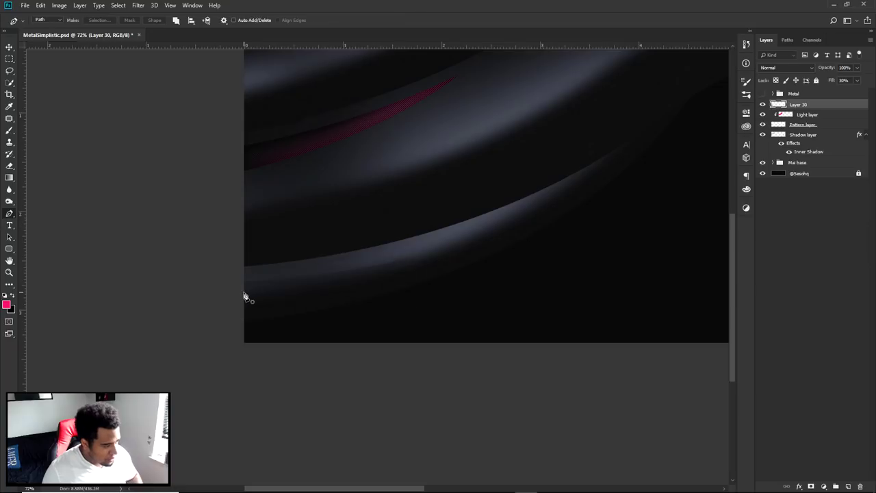
key("v")
left_click_drag(374, 296, 367, 297)
key("b")
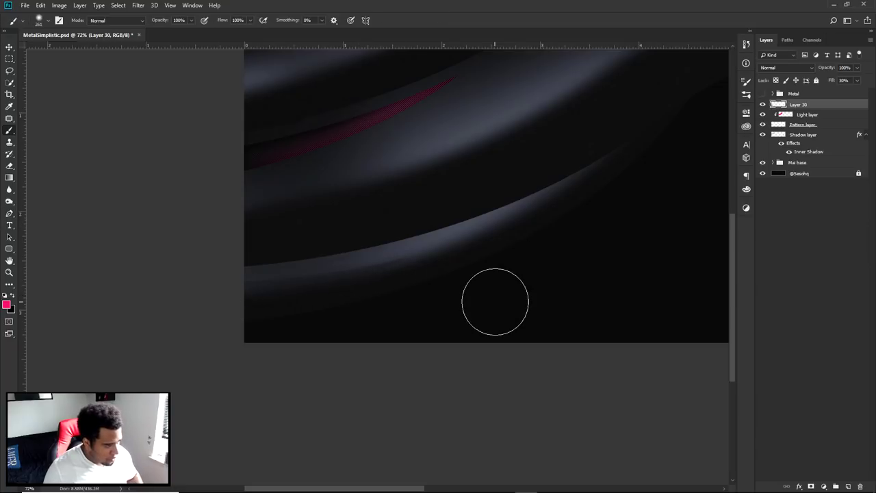
key("v")
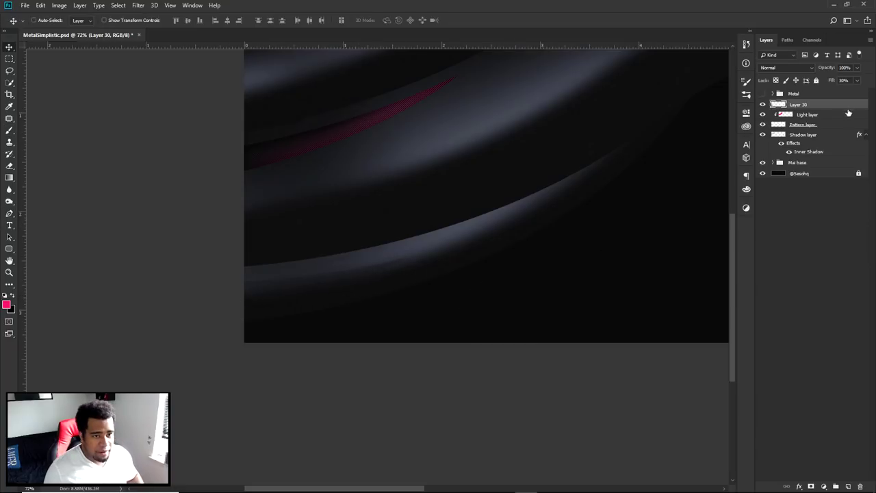
Step: Copy the Shadow layer's Inner Shadow style and paste it onto Layer 30
right_click(816, 137)
left_click(743, 316)
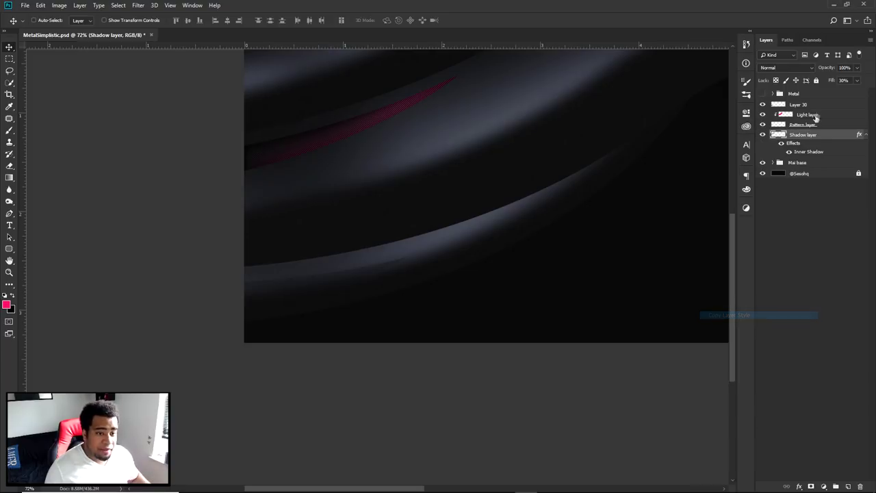
right_click(816, 107)
left_click(789, 303)
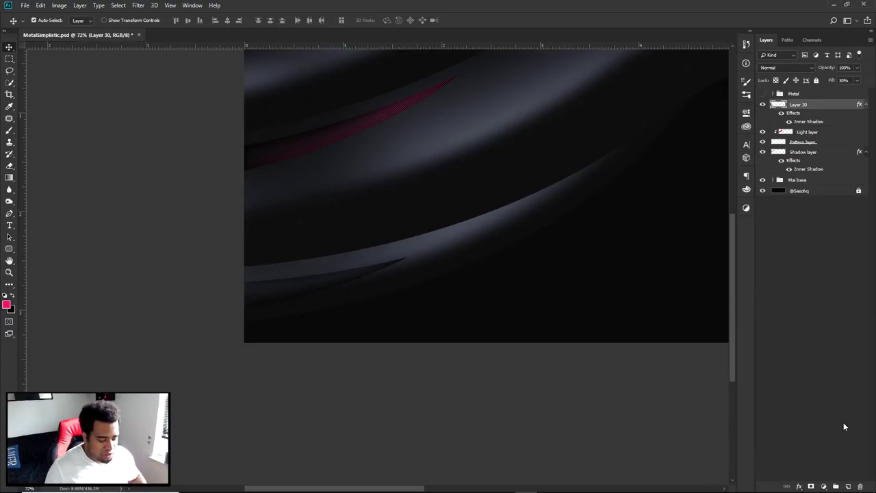
Step: Duplicate Layer 30 and give the copy a diagonal-stripe Pattern Overlay at 100% scale
key("ctrl+j")
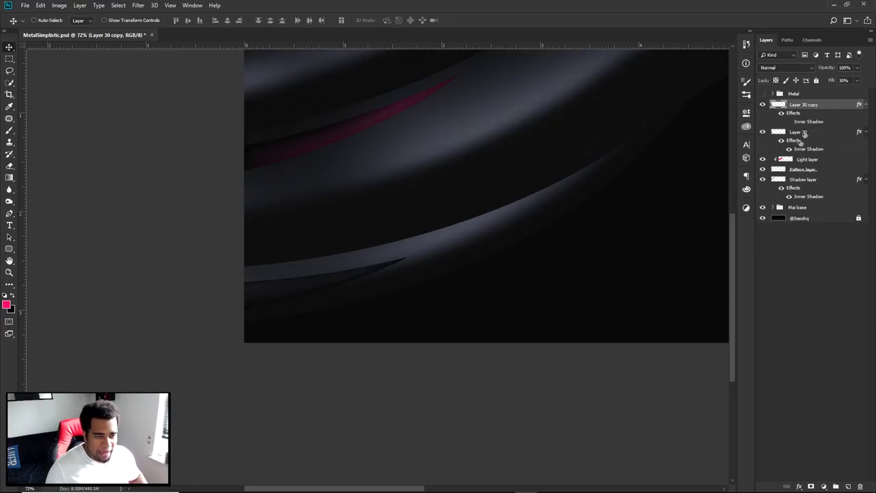
double_click(841, 107)
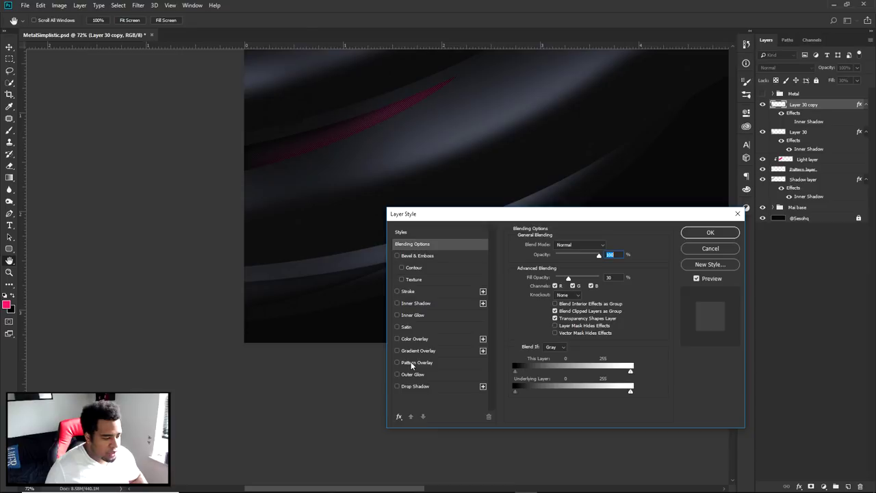
left_click(411, 363)
double_click(602, 295)
type("100")
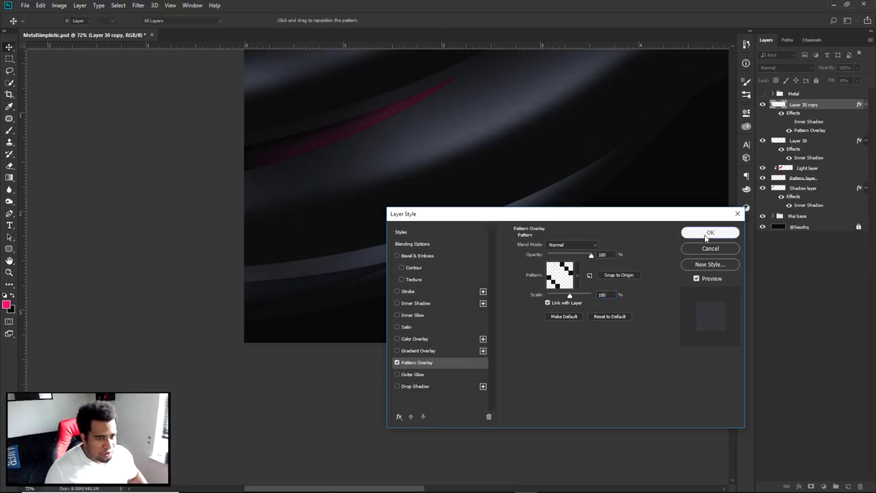
left_click(710, 232)
Step: Rasterize the layer style of Layer 30 copy and lower its lightness to -100 with Hue/Saturation
right_click(807, 106)
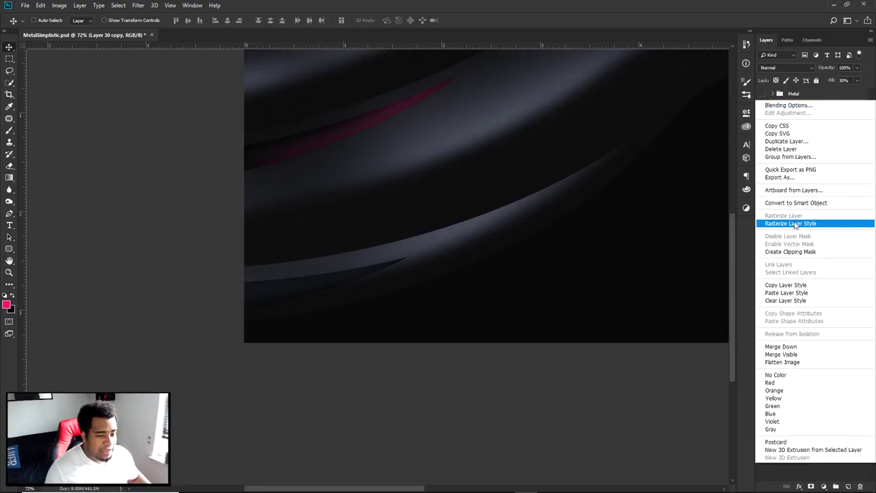
left_click(646, 207)
scroll(299, 313, "up", 5)
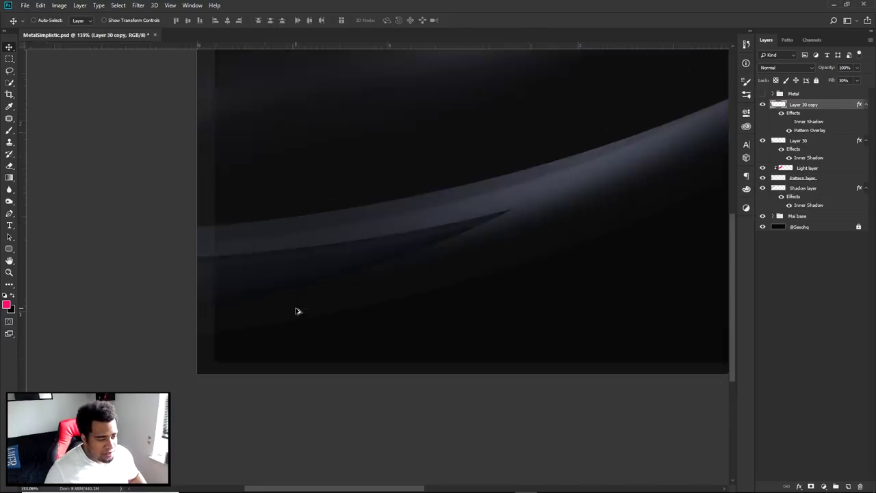
key("ctrl+t")
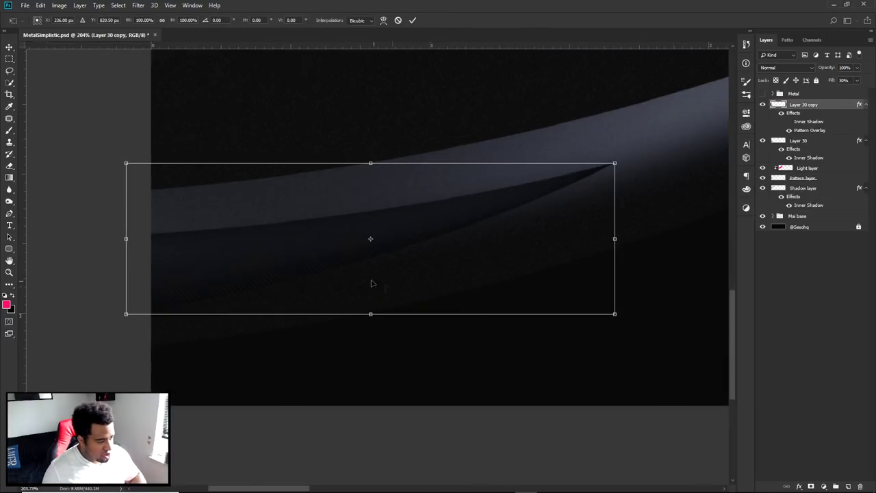
key("Return")
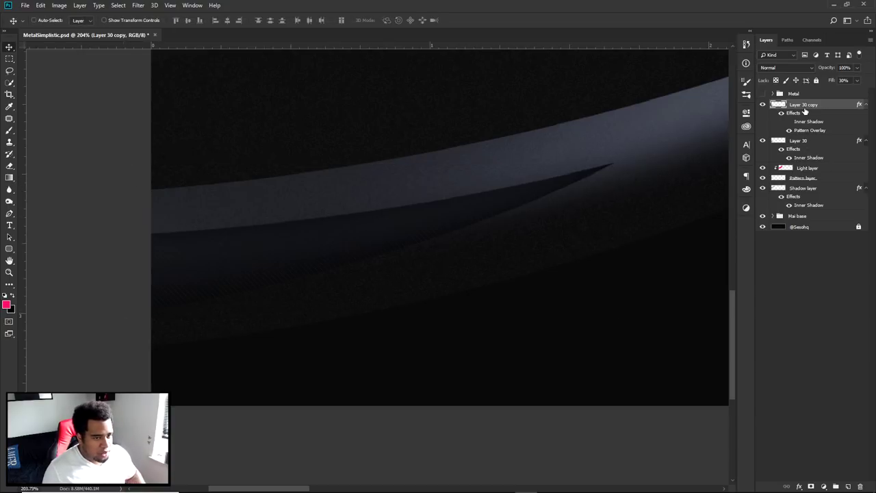
right_click(805, 111)
left_click(807, 231)
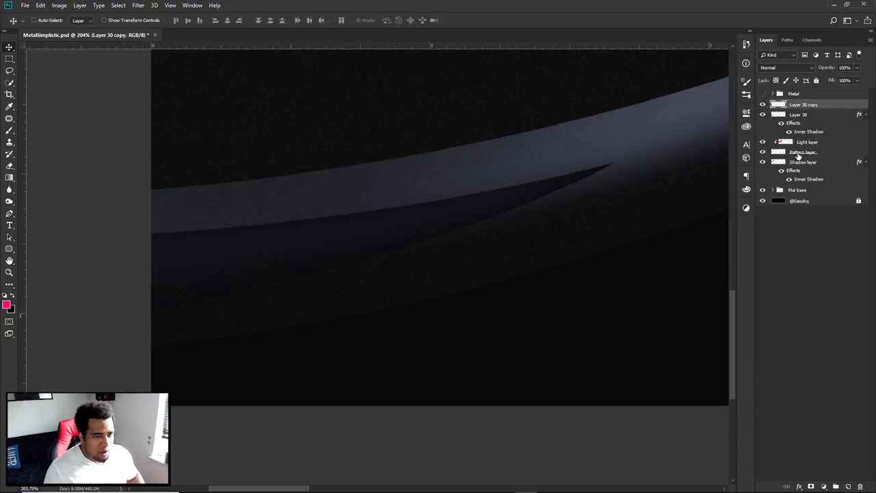
key("ctrl+u")
left_click_drag(598, 319, 460, 303)
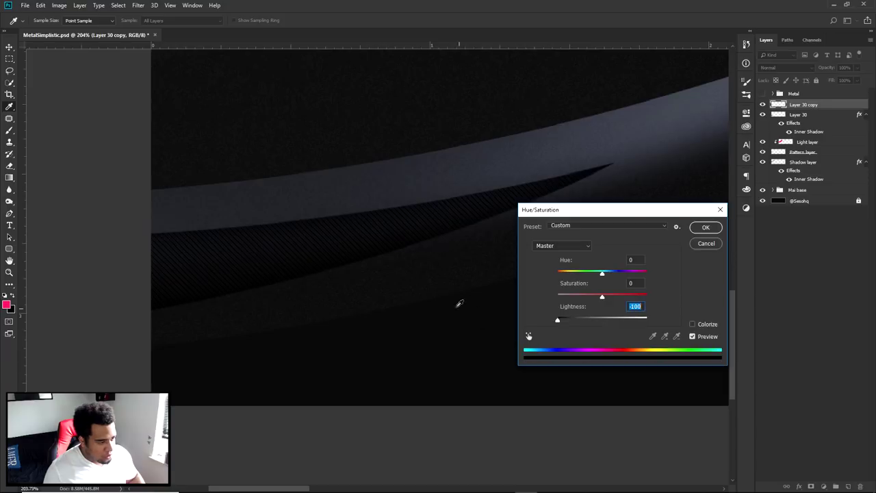
left_click(706, 228)
Step: Add a new layer clipped to Layer 30 copy and brush soft pink light along the cut-out's lower edge
left_click(848, 486)
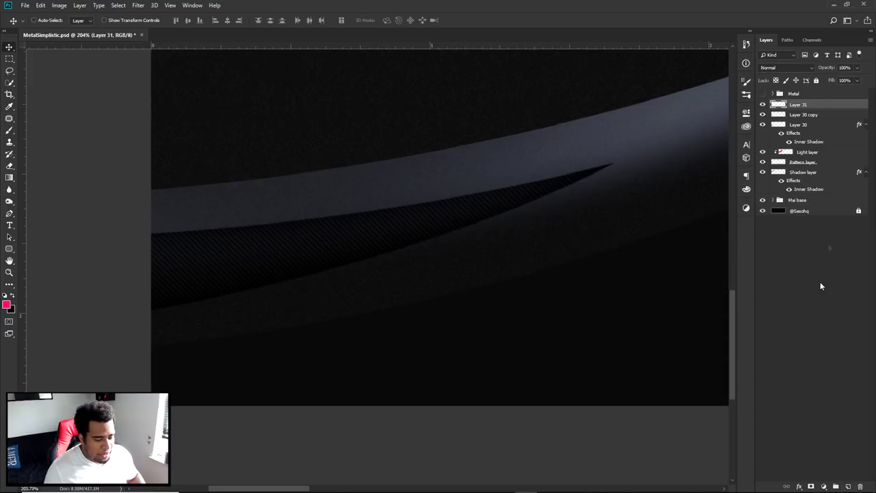
right_click(804, 105)
left_click(788, 257)
key("b")
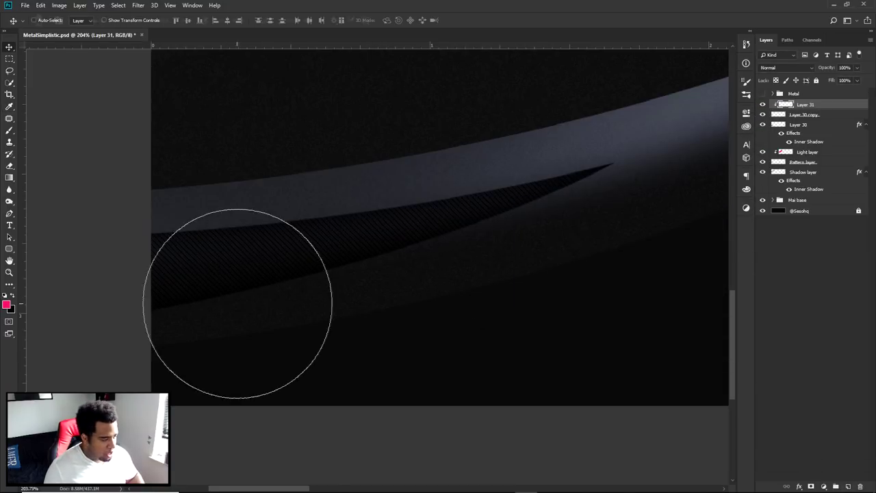
scroll(317, 306, "down", 2)
mouse_move(558, 205)
left_mouse_down()
mouse_move(563, 211)
mouse_move(383, 318)
left_mouse_up()
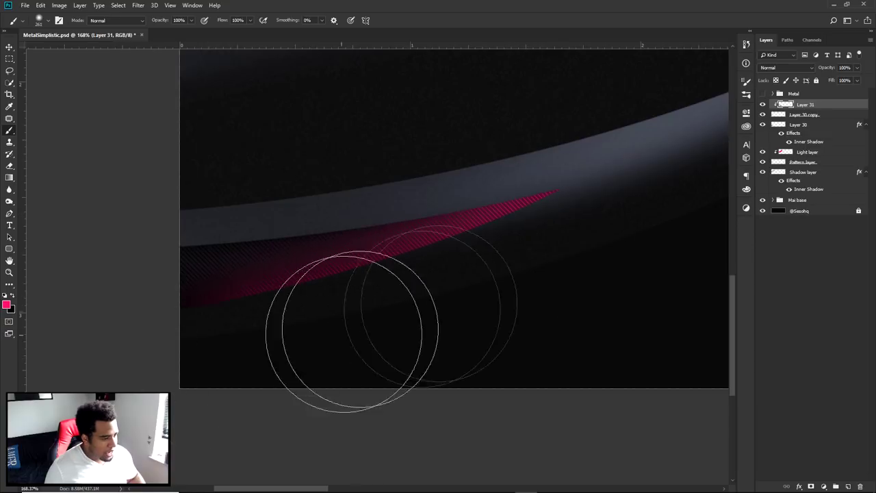
Step: Inspect both cut-outs across the banner and compare them with the finished artwork in the Metal group
scroll(561, 234, "down", 8)
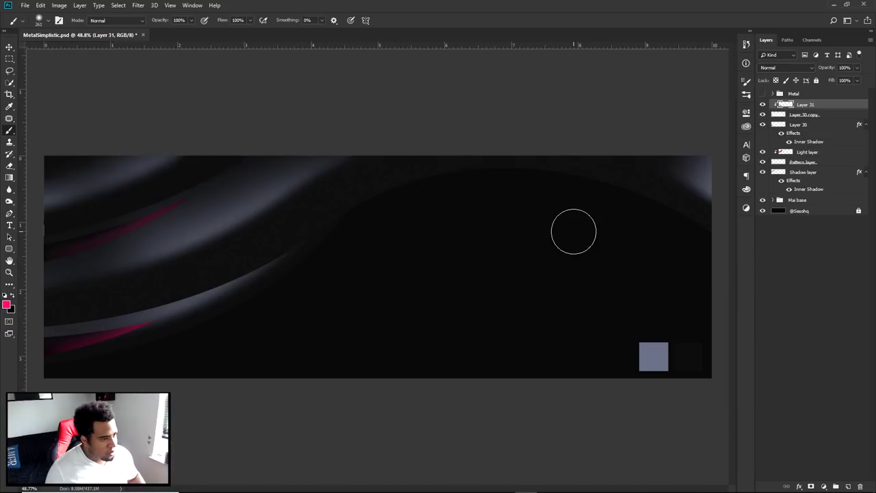
key("v")
scroll(154, 233, "up", 3)
left_click_drag(191, 239, 363, 268)
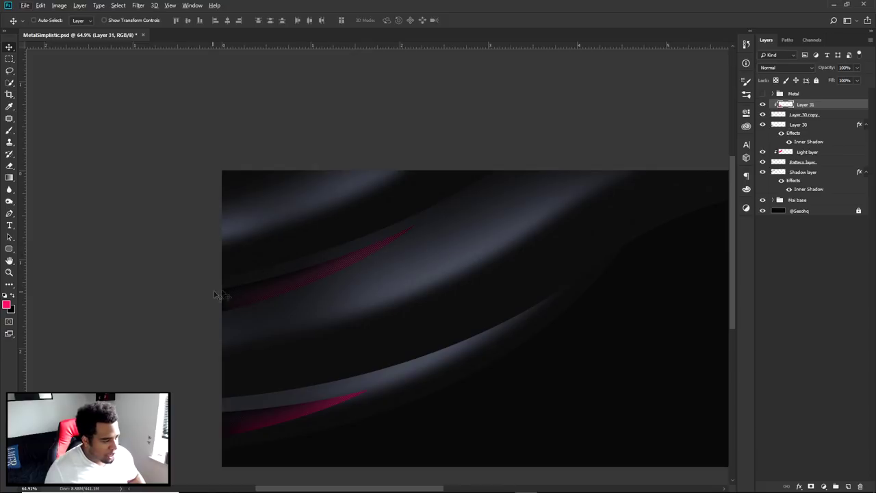
scroll(423, 254, "down", 3)
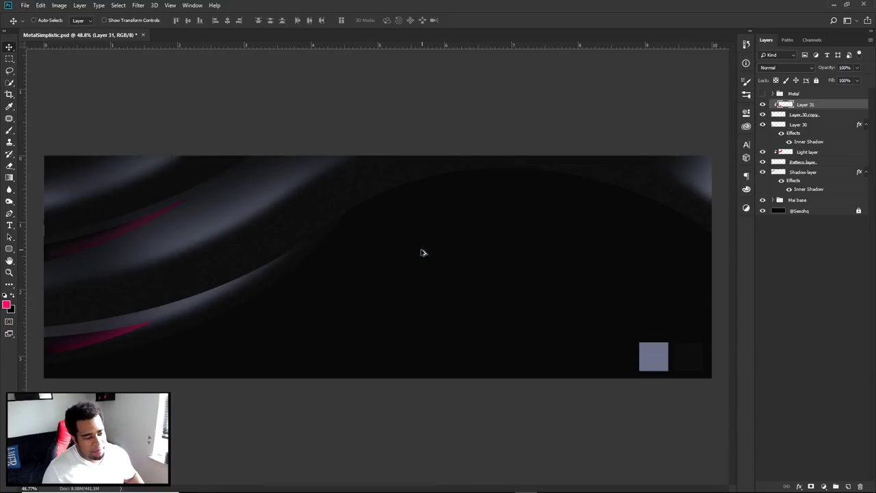
scroll(166, 208, "up", 3)
left_click_drag(166, 208, 358, 196)
left_click(761, 94)
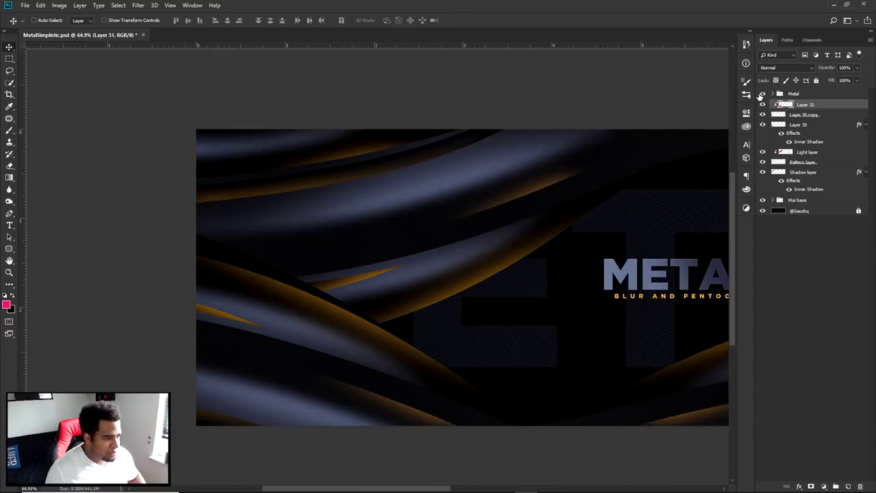
left_click(761, 94)
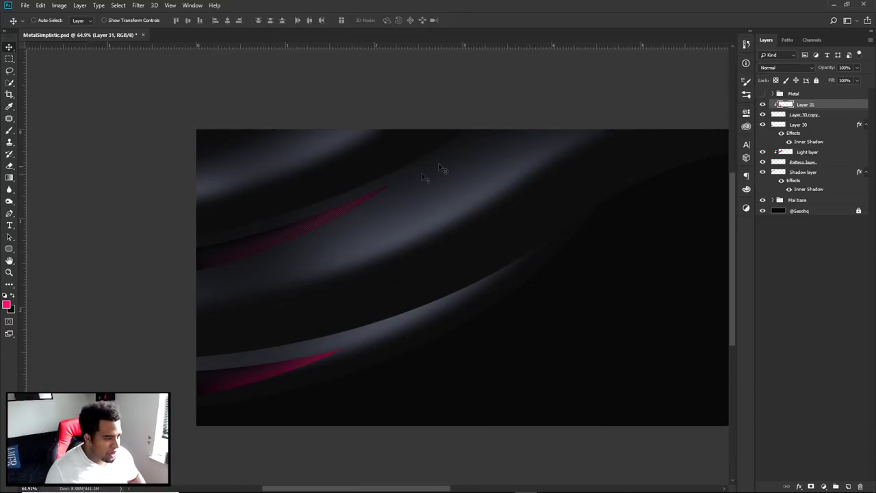
Step: Group the Light, Pattern and Shadow layers of the upper cut-out and hide the group
left_click(798, 172)
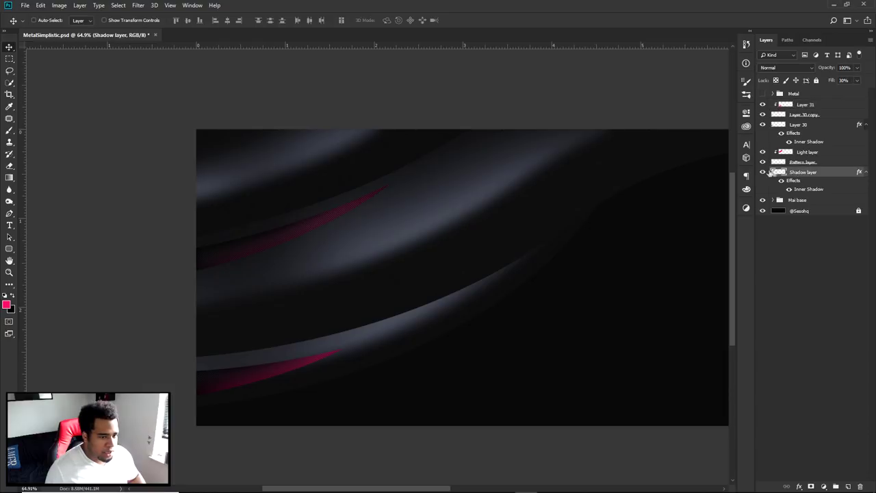
left_click(808, 152)
left_click(807, 172, "shift")
key("ctrl+g")
left_click(763, 152)
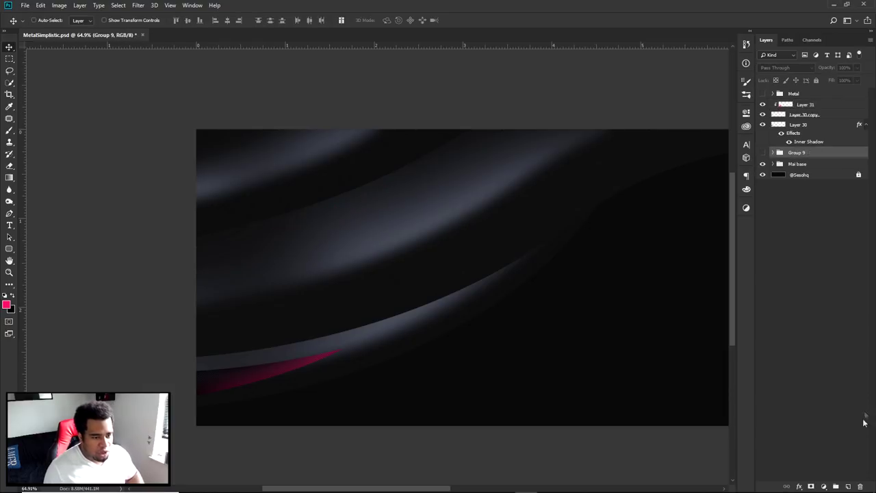
Step: On a new layer, draw a curved Pen segment along the middle metal band from outside the left edge to a sharp tip near the canvas top
left_click(850, 487)
key("p")
left_click(184, 253)
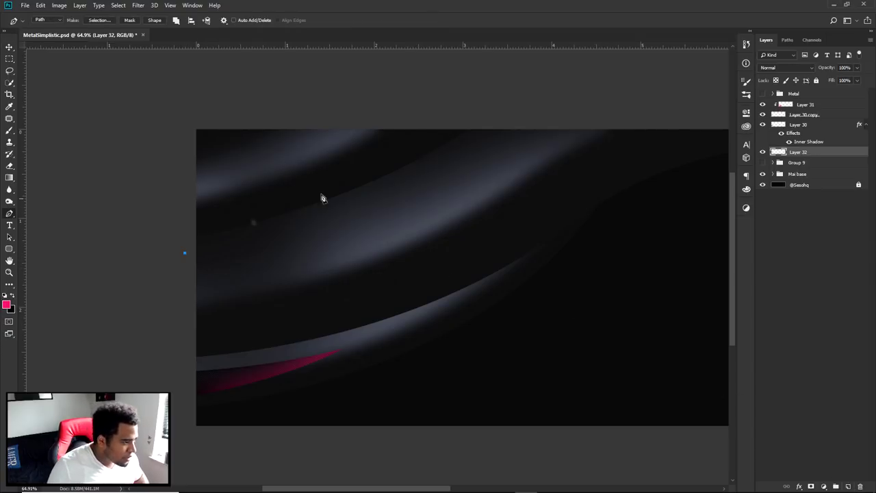
left_click_drag(464, 143, 506, 105)
left_click_drag(424, 182, 351, 218)
left_click(465, 144, "alt")
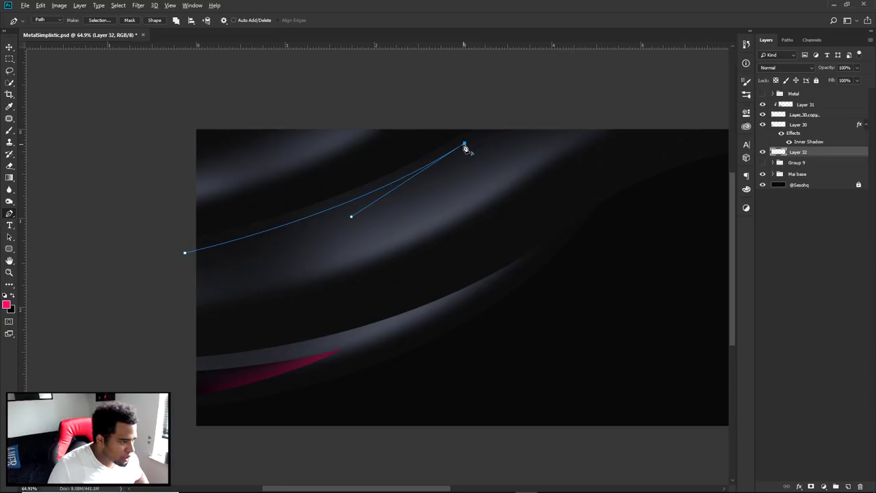
Step: Curve the path's lower edge back beyond the canvas's left edge, adjust its handle, and close the path at its starting anchor
left_click_drag(170, 286, 263, 278)
left_click(265, 281)
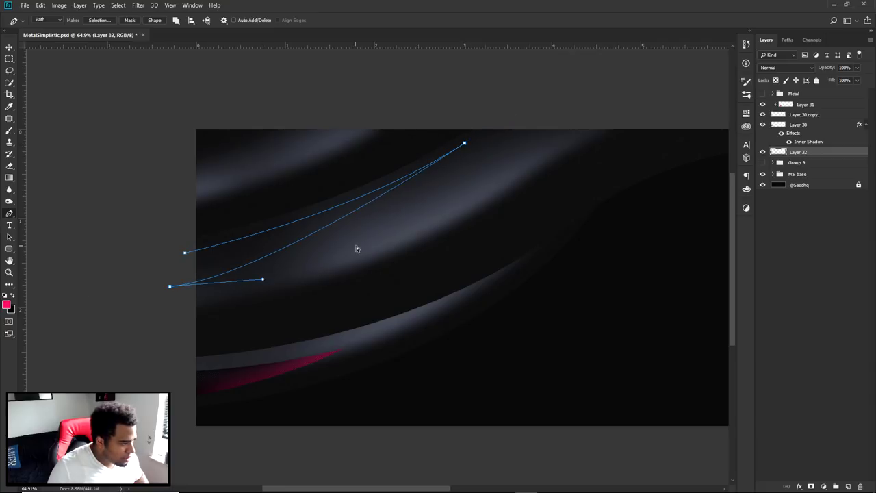
left_click_drag(264, 280, 339, 267)
left_click(186, 254)
key("ctrl+z")
left_click(170, 286, "alt")
left_click(185, 253)
left_click(459, 231, "ctrl")
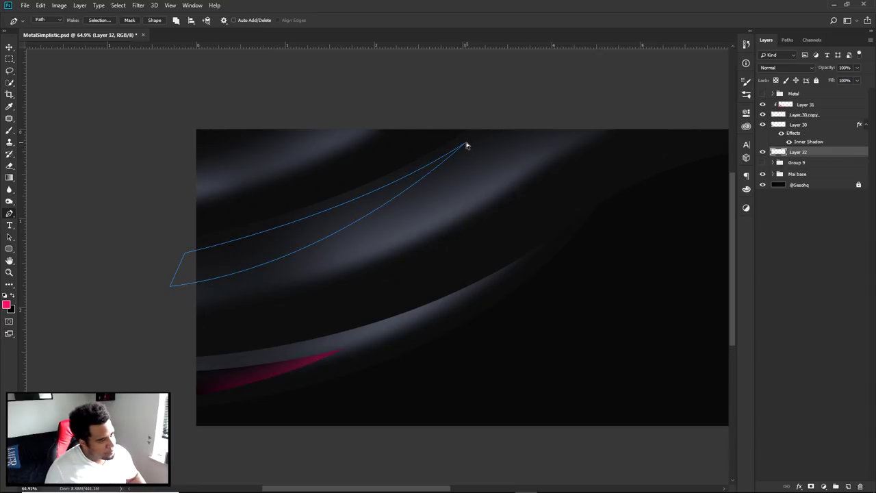
Step: Fill the closed path with black on Layer 32 and delete the path
right_click(491, 187)
left_click(524, 248)
key("Return")
right_click(495, 237)
left_click(524, 248)
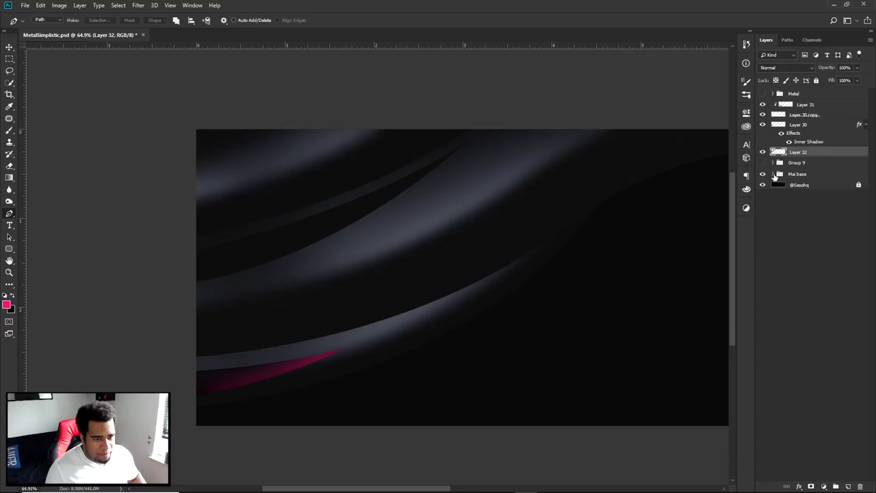
Step: Copy the layer style from the Shadow layer inside Group 9, paste it onto Layer 32, and collapse the group
left_click(775, 175)
left_click(774, 174)
left_click(774, 163)
right_click(818, 194)
left_click(727, 316)
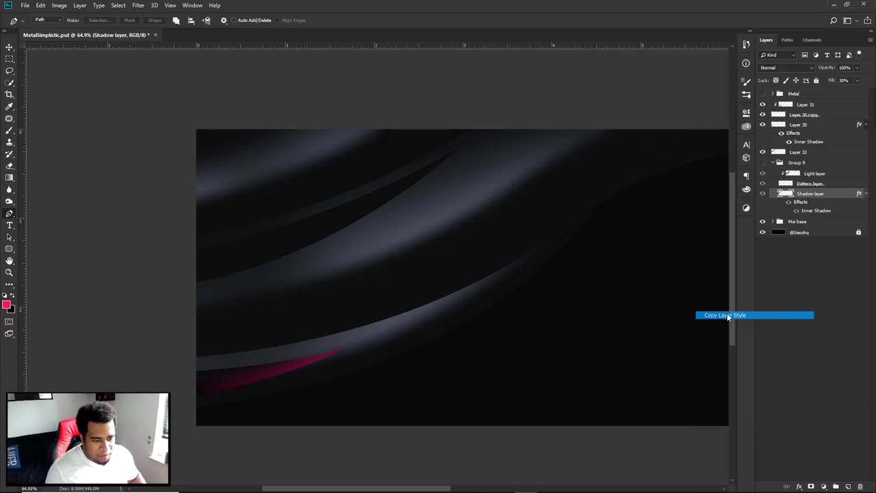
left_click(801, 152)
right_click(815, 152)
left_click(725, 323)
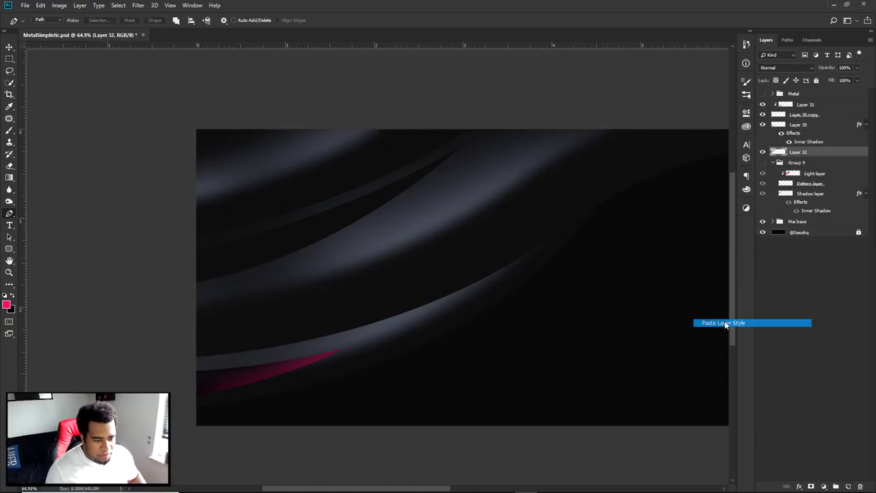
left_click(773, 180)
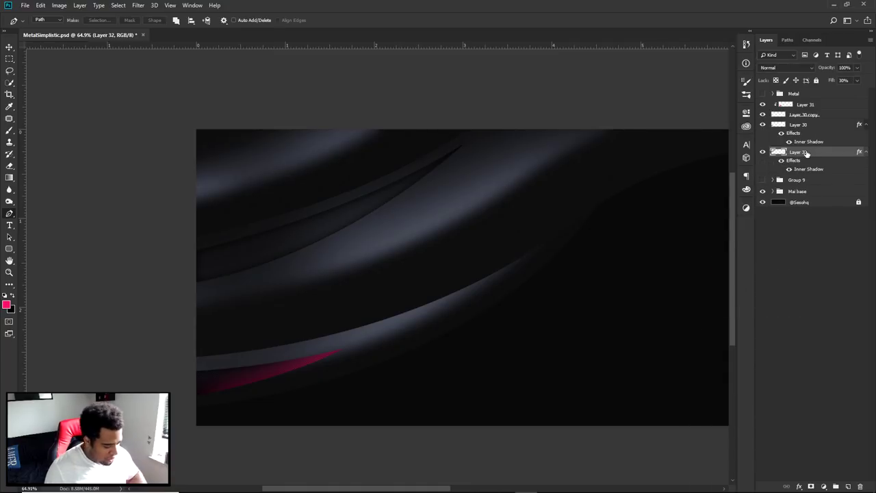
Step: Duplicate Layer 32 and add a diagonal-stripe Pattern Overlay at 100% scale to the copy
key("ctrl+j")
double_click(842, 151)
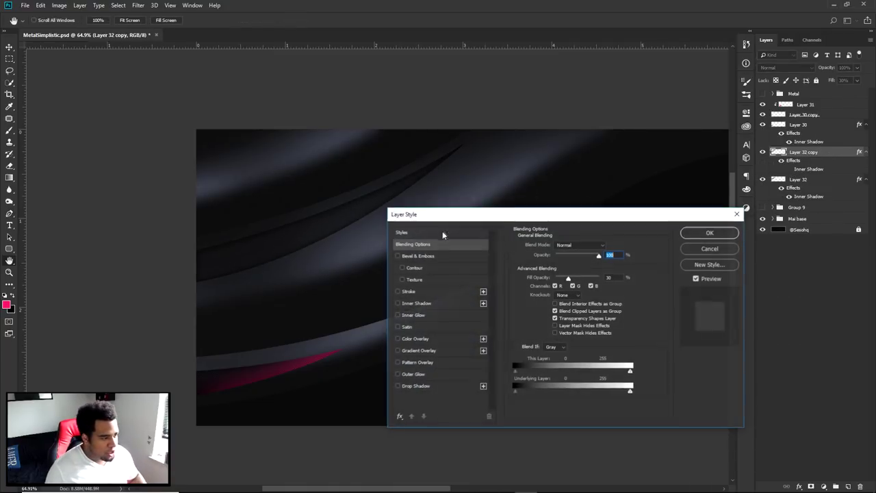
left_click(417, 362)
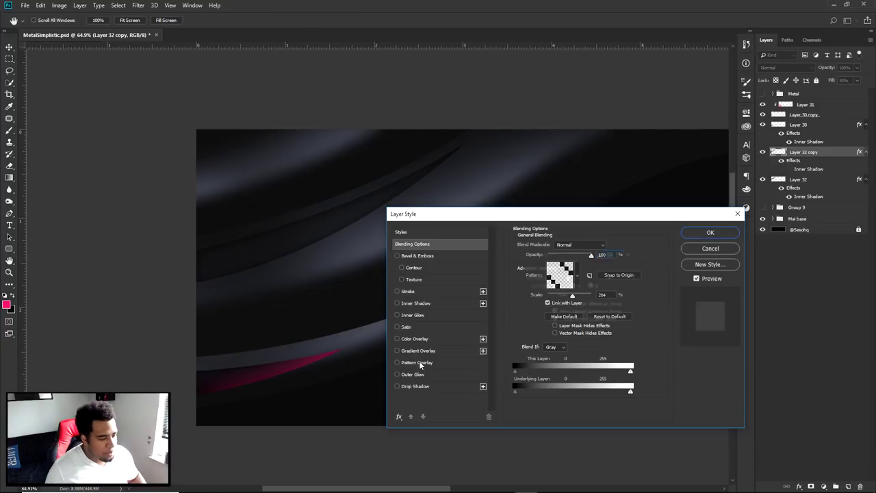
double_click(607, 295)
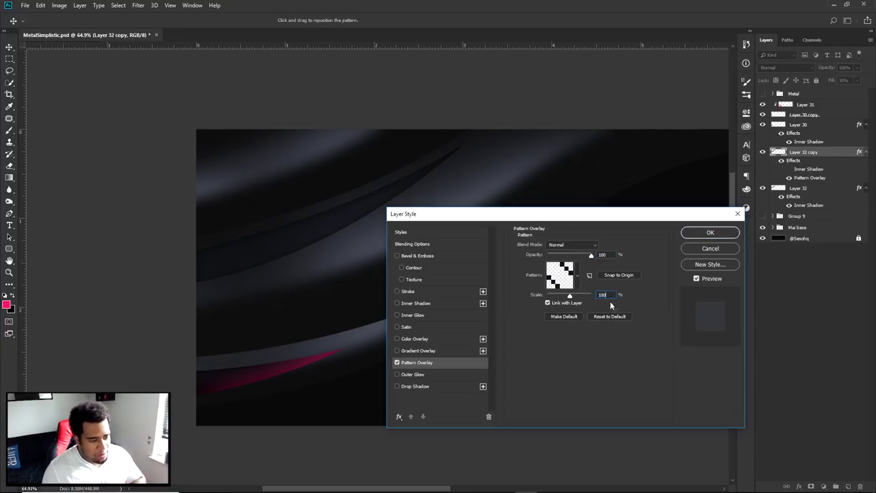
left_click(698, 232)
Step: Rasterize Layer 32 copy's layer style and darken it with Hue/Saturation at a Lightness of -100
right_click(810, 157)
left_click(737, 250)
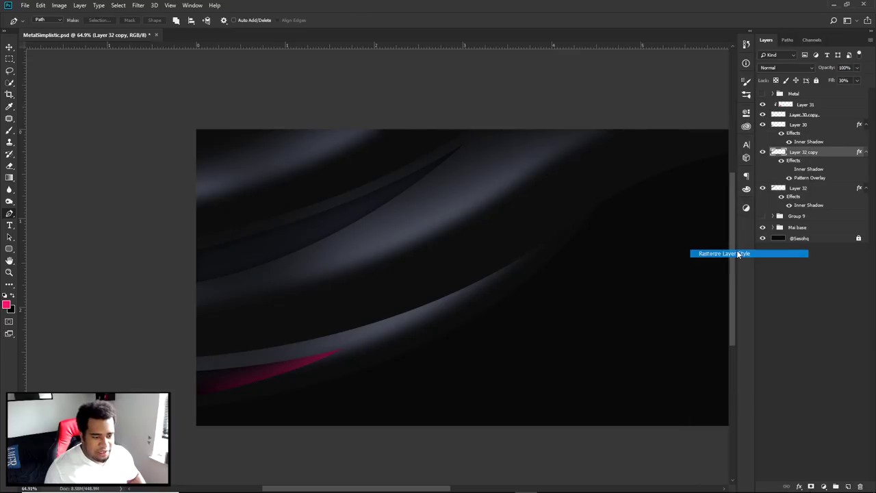
key("ctrl+u")
left_click_drag(604, 306, 547, 316)
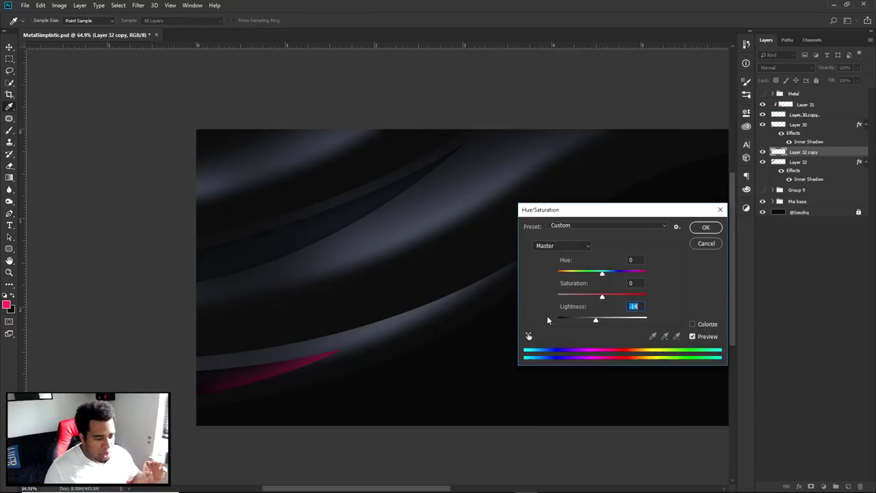
left_click(706, 227)
key("p")
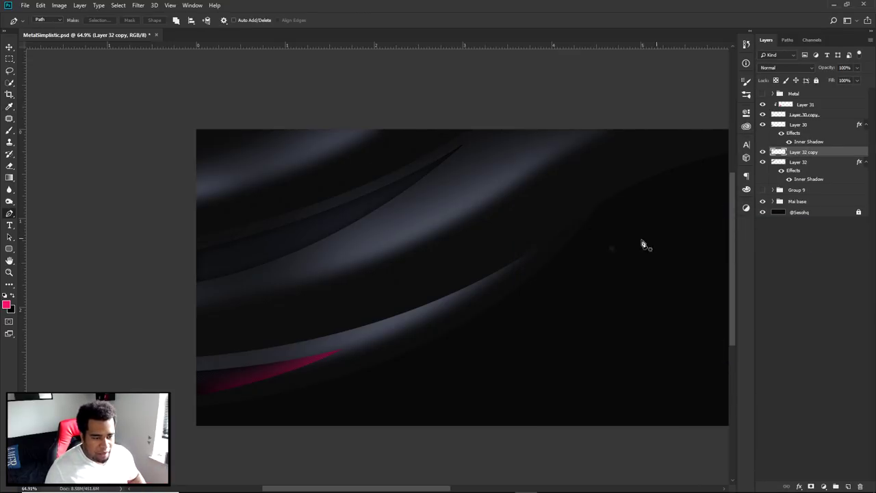
key("ctrl+u")
left_click_drag(602, 318, 551, 318)
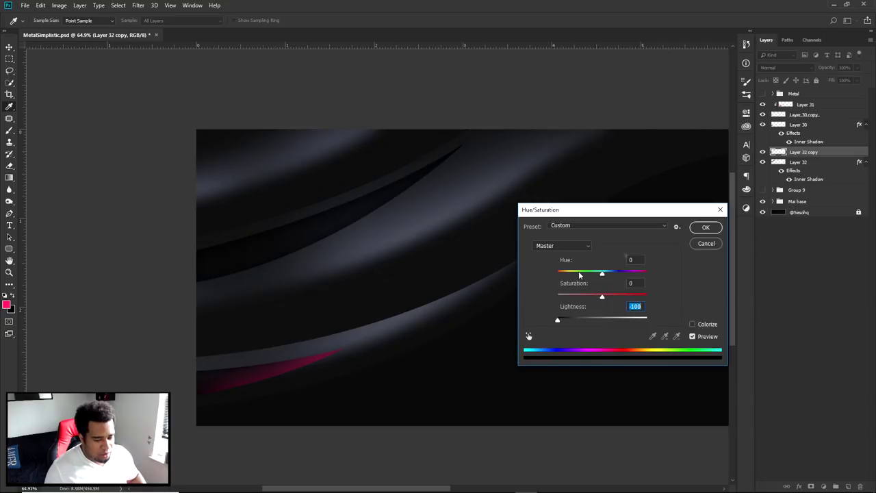
left_click(709, 228)
Step: Add a new layer above Layer 32 copy and clip it to that layer
left_click(848, 486)
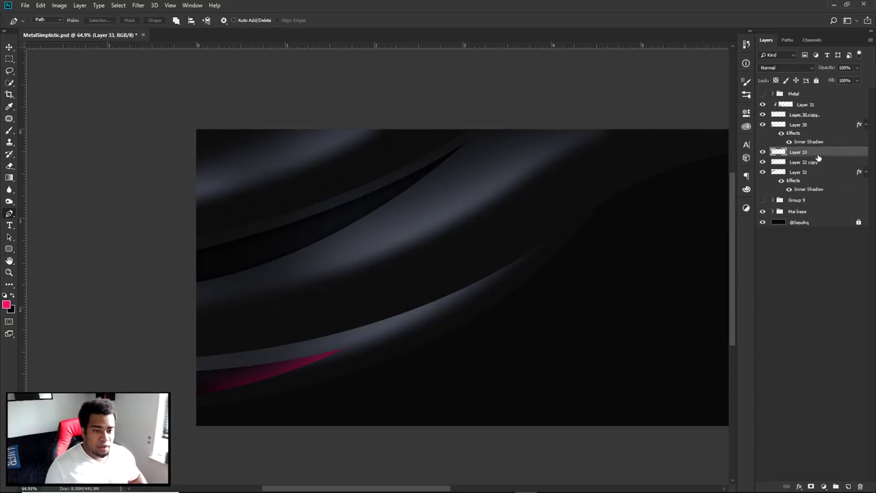
right_click(817, 158)
left_click(762, 284)
Step: Paint soft pink light on the clipped layer along the middle cut-out's lower edge and tip, undoing unwanted strokes
key("b")
key("bracketright")
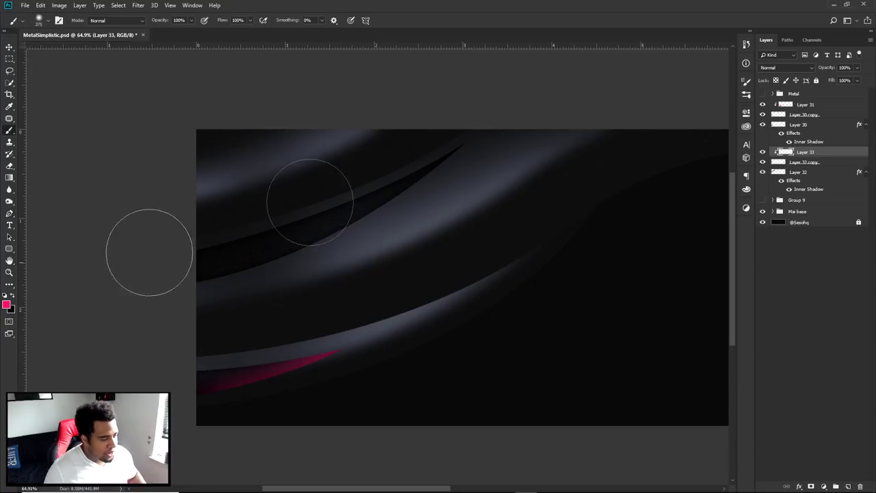
mouse_move(475, 160)
left_mouse_down()
mouse_move(398, 244)
mouse_move(270, 308)
left_mouse_up()
key("ctrl+z")
mouse_move(487, 147)
left_mouse_down()
mouse_move(381, 254)
mouse_move(260, 313)
left_mouse_up()
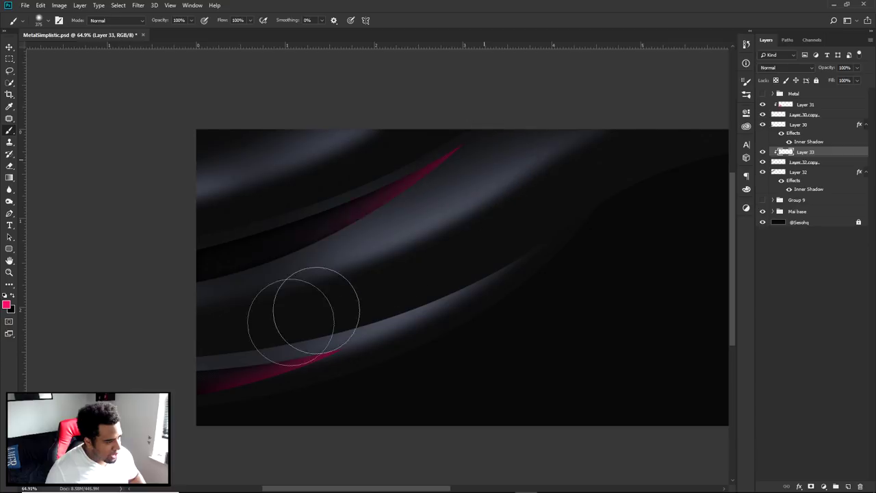
left_click_drag(500, 176, 271, 293)
key("ctrl+z")
mouse_move(472, 171)
left_mouse_down()
mouse_move(401, 255)
mouse_move(252, 357)
left_mouse_up()
key("ctrl+z")
mouse_move(471, 155)
left_mouse_down()
mouse_move(323, 291)
mouse_move(256, 328)
left_mouse_up()
key("v")
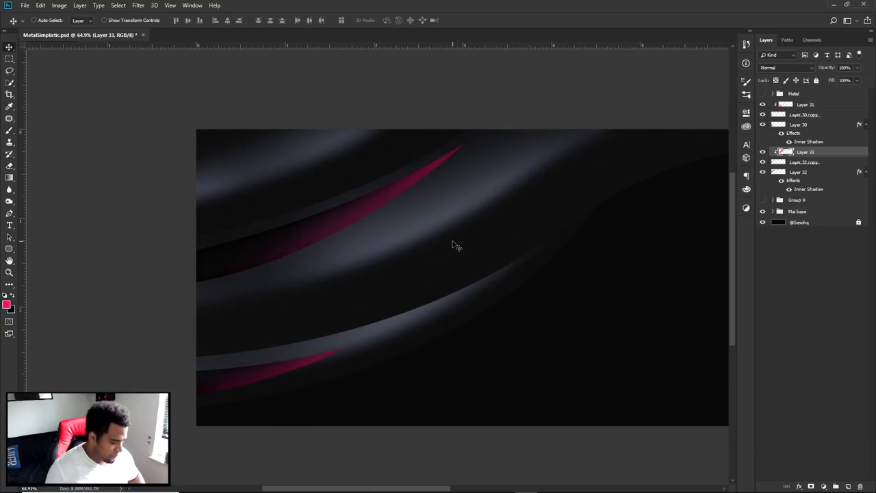
Step: Group Layer 33, Layer 32 copy and Layer 32
scroll(491, 267, "up", 3)
scroll(491, 267, "down", 6)
scroll(360, 263, "up", 1)
scroll(360, 263, "down", 1)
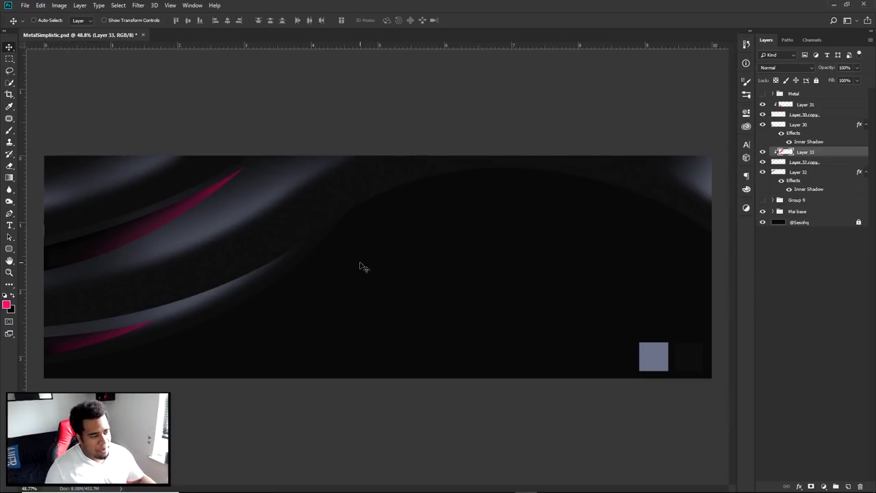
scroll(235, 241, "up", 2)
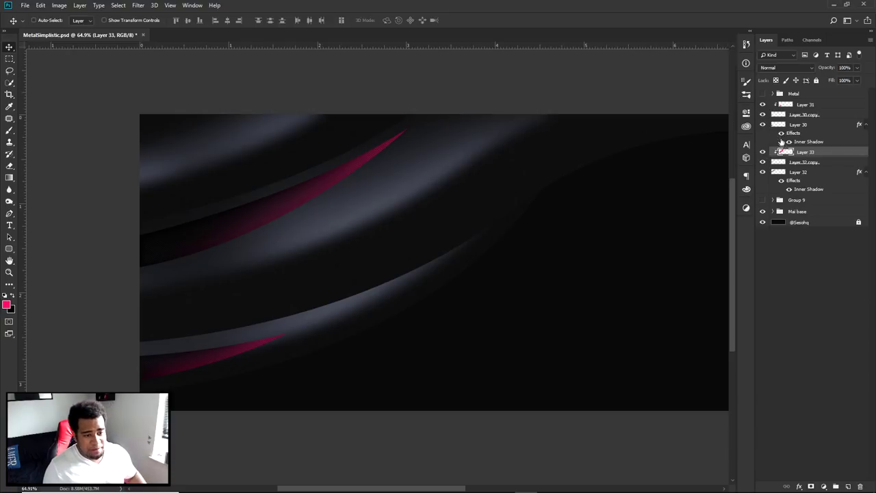
left_click(794, 171, "shift")
key("ctrl+g")
Step: Group Layer 31, Layer 30 copy and Layer 30 as pattern 2, and rename Group 10 as pattern 1
left_click(805, 105)
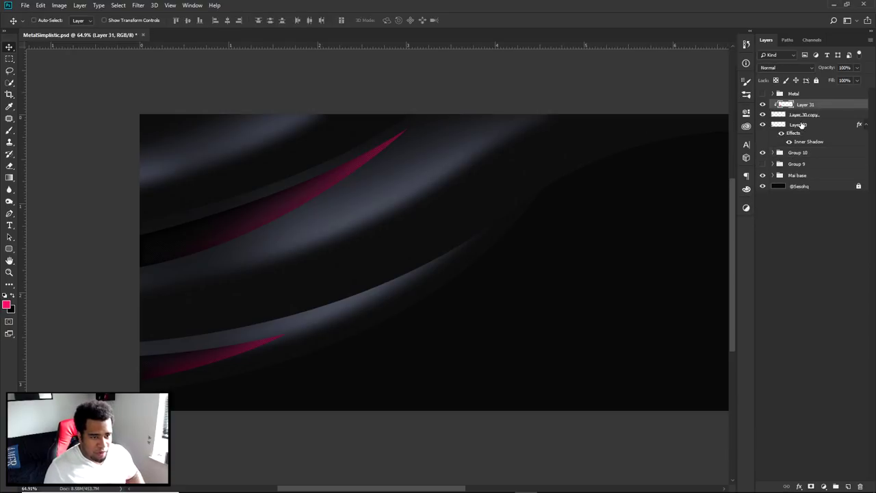
left_click(801, 126, "shift")
key("ctrl+g")
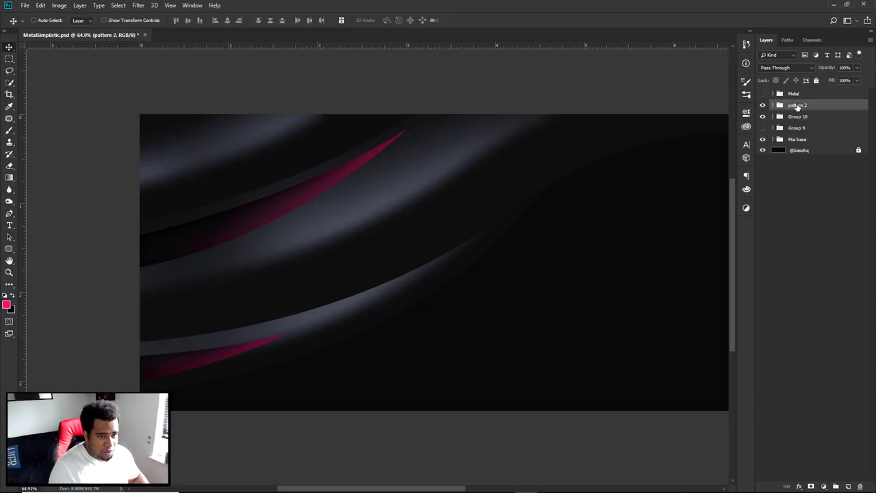
double_click(799, 118)
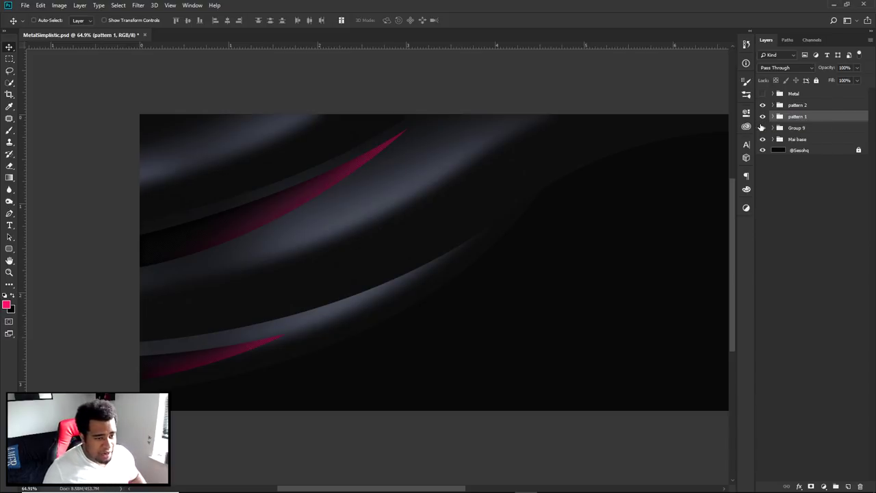
Step: Examine the metal bands and pink cut-outs on the canvas to identify which layer each one belongs to
scroll(378, 220, "down", 3)
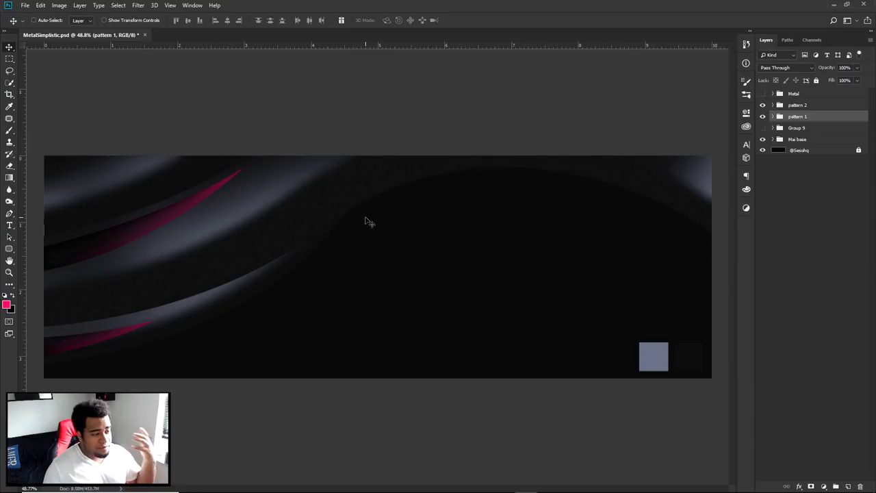
scroll(513, 236, "up", 1)
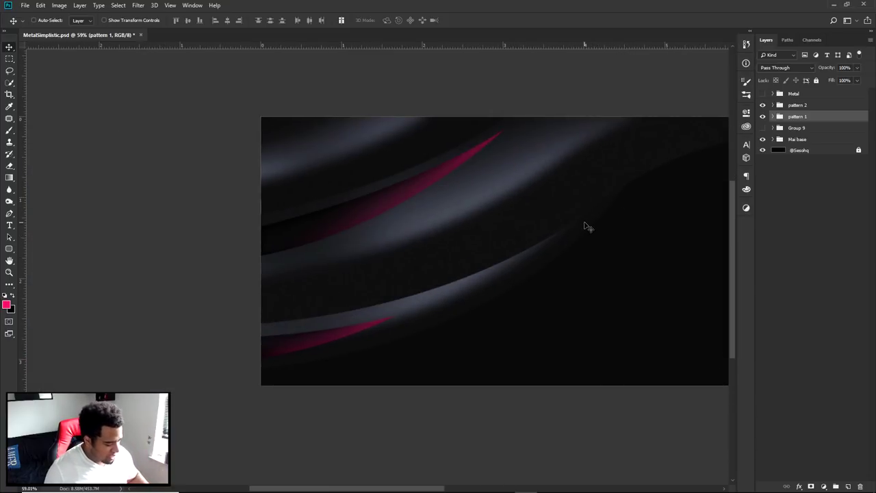
left_click(513, 290)
left_click(541, 231)
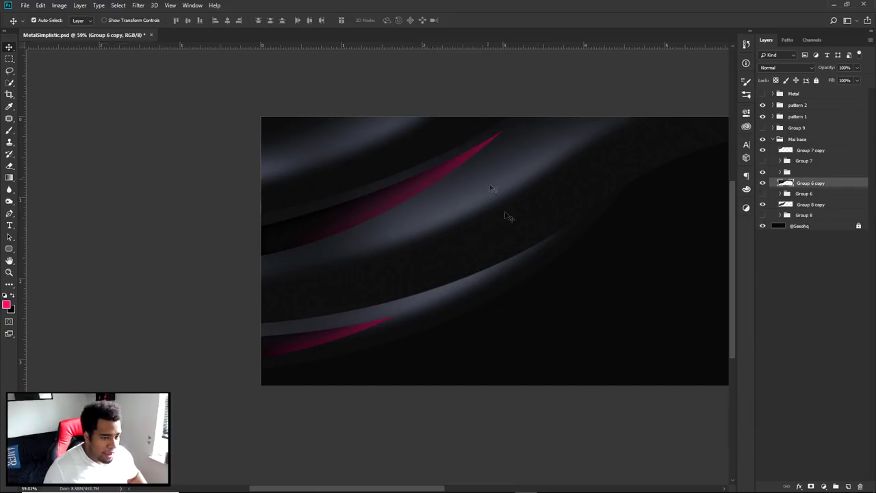
left_click(436, 176)
left_click(390, 164)
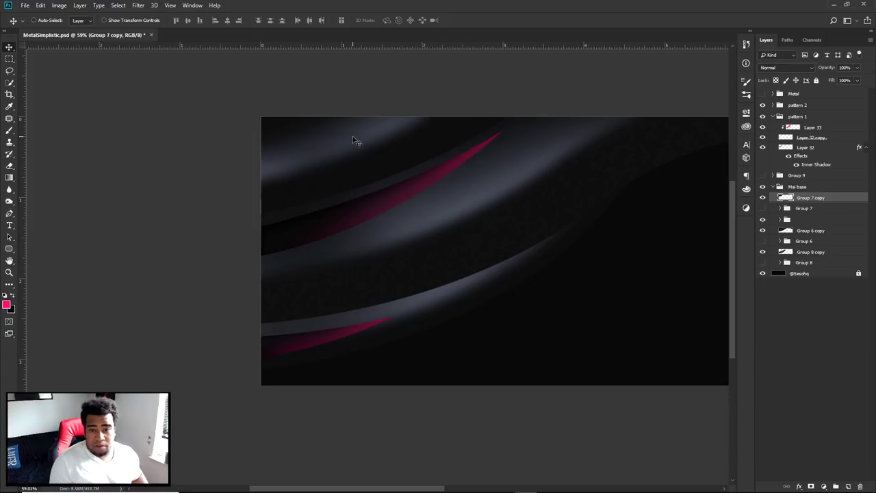
left_click(422, 186)
left_click(488, 164)
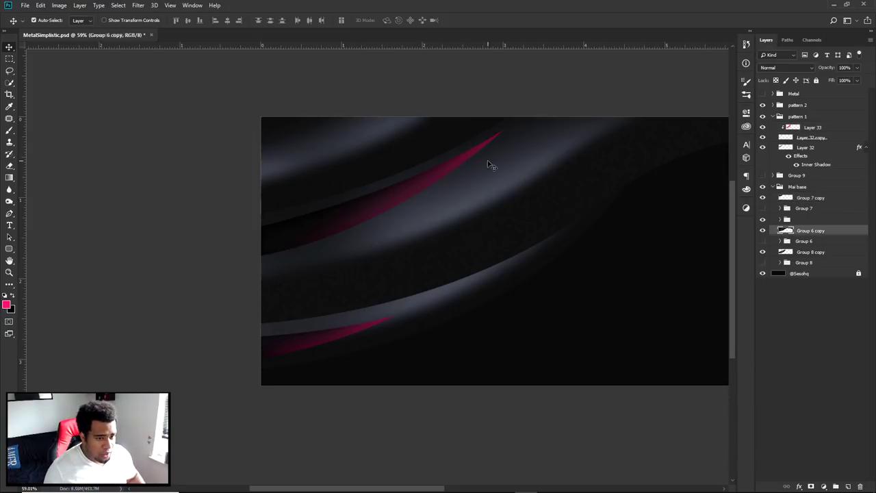
left_click(441, 185)
left_click(421, 269)
left_click(408, 309)
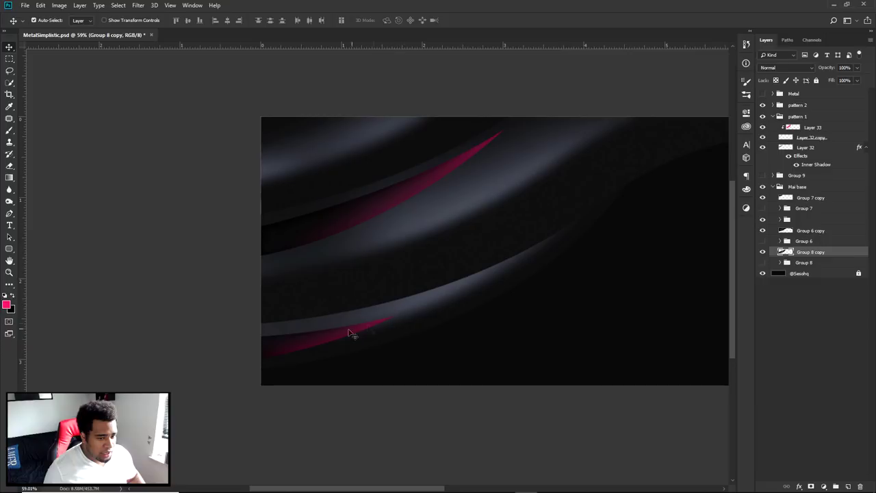
left_click(372, 329)
left_click(356, 214)
left_click(340, 144)
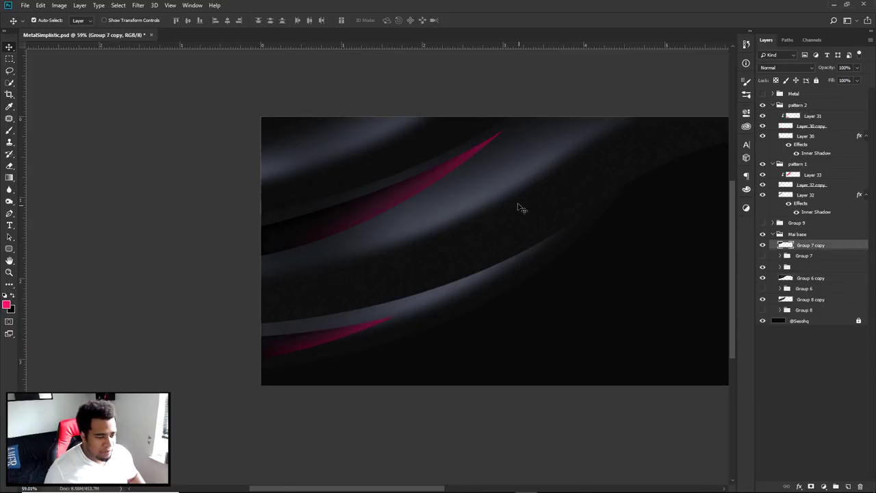
Step: Select the Group 6 copy layer from the broad dark band and load its outline as a selection
scroll(518, 246, "up", 5)
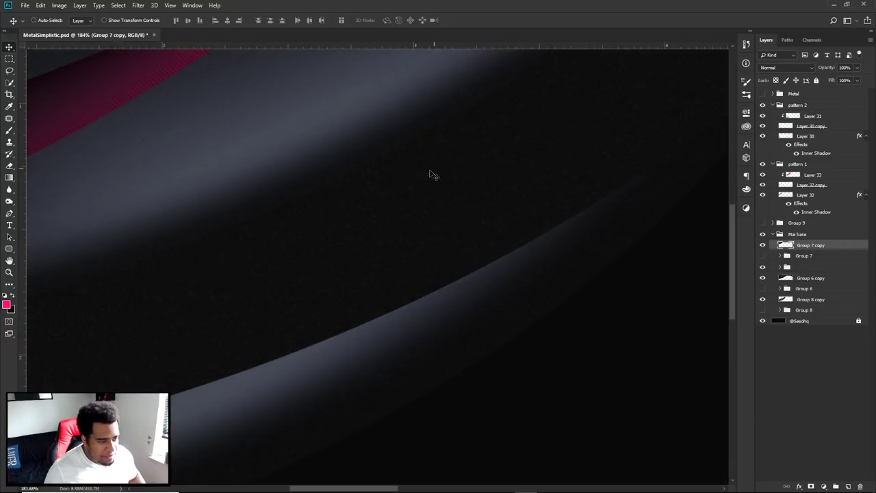
left_click(490, 221)
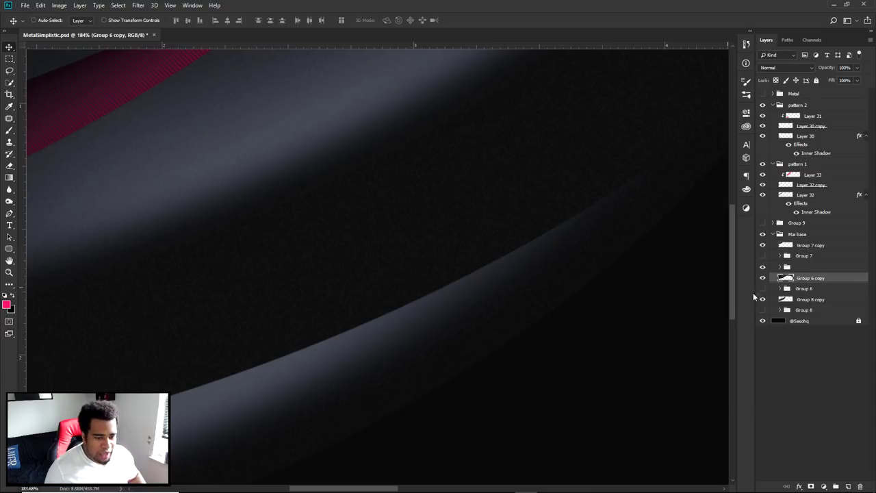
scroll(586, 249, "down", 6)
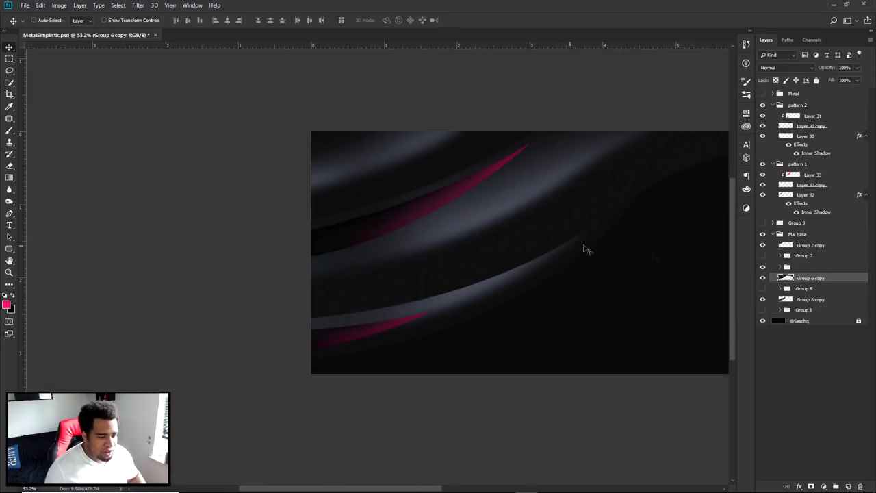
key("ctrl")
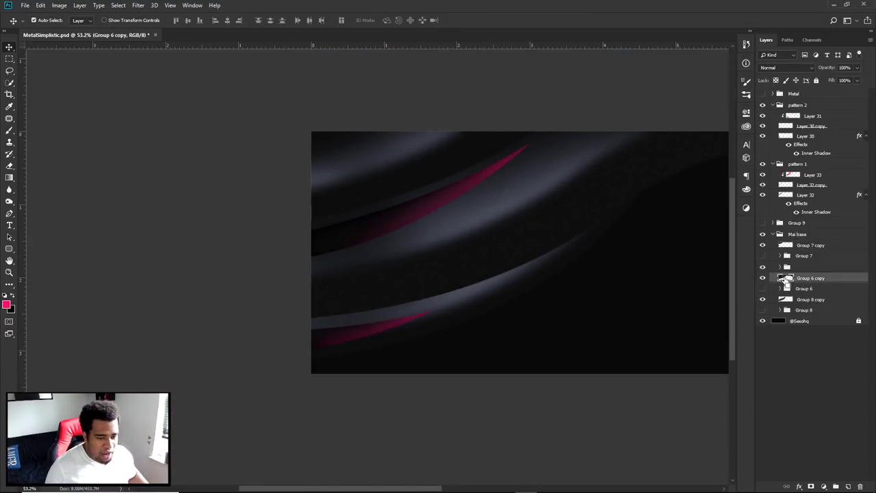
left_click(785, 279, "ctrl")
left_click_drag(642, 251, 245, 254)
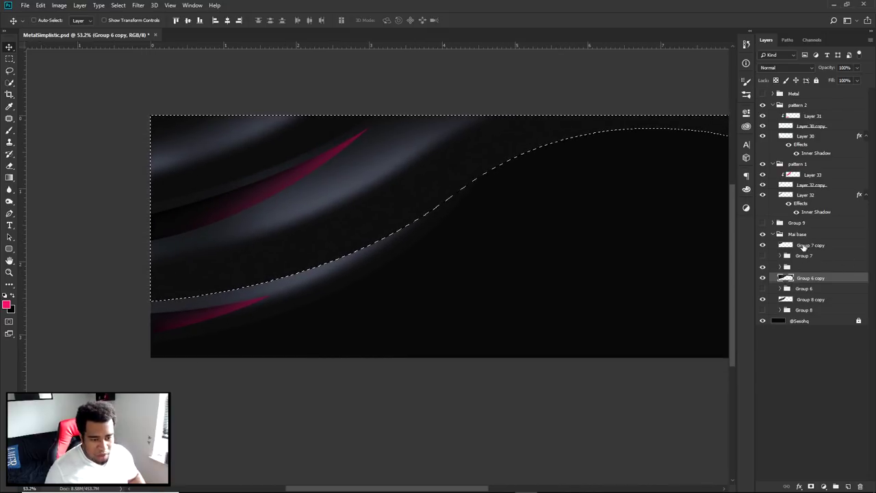
Step: Add a new layer above Layer 31 in the pattern 2 group
left_click(796, 267)
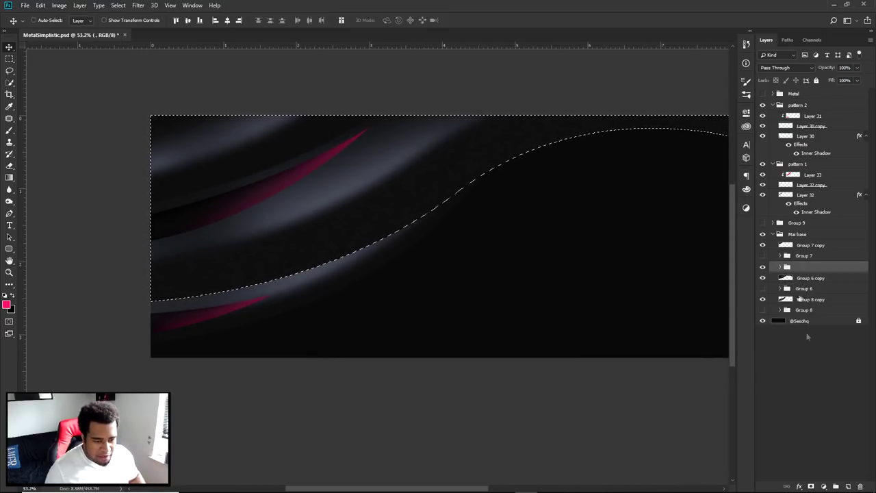
left_click(808, 117)
left_click(848, 486)
Step: Paint pink light with an enlarged soft brush along the selection's curved lower edge on Layer 34, and deselect
key("b")
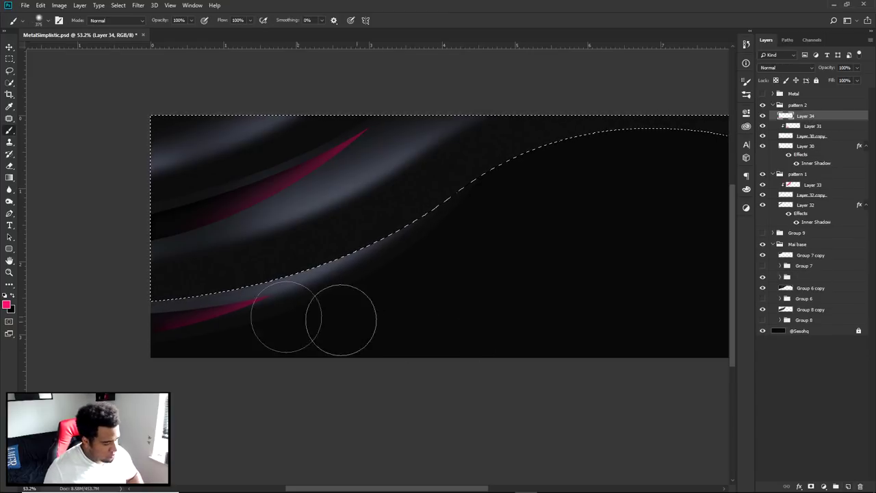
left_click_drag(311, 276, 322, 278, "alt")
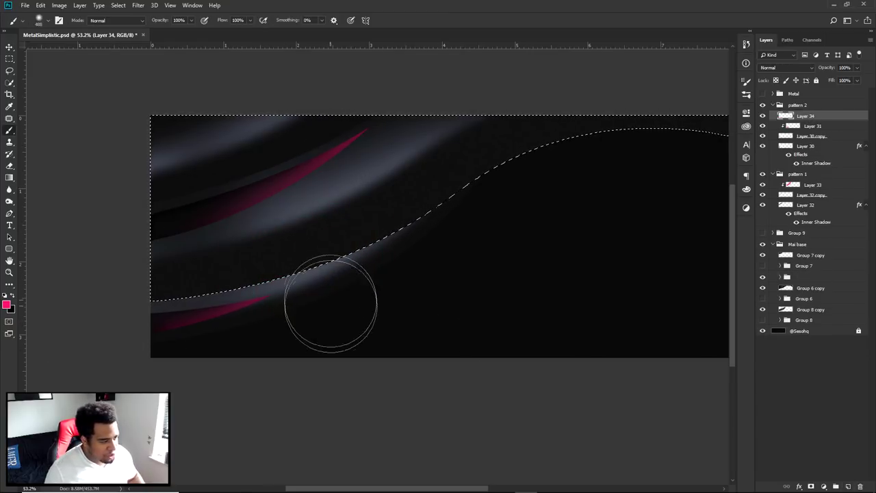
mouse_move(354, 312)
left_mouse_down()
mouse_move(414, 291)
mouse_move(524, 202)
mouse_move(494, 264)
mouse_move(469, 239)
left_mouse_up()
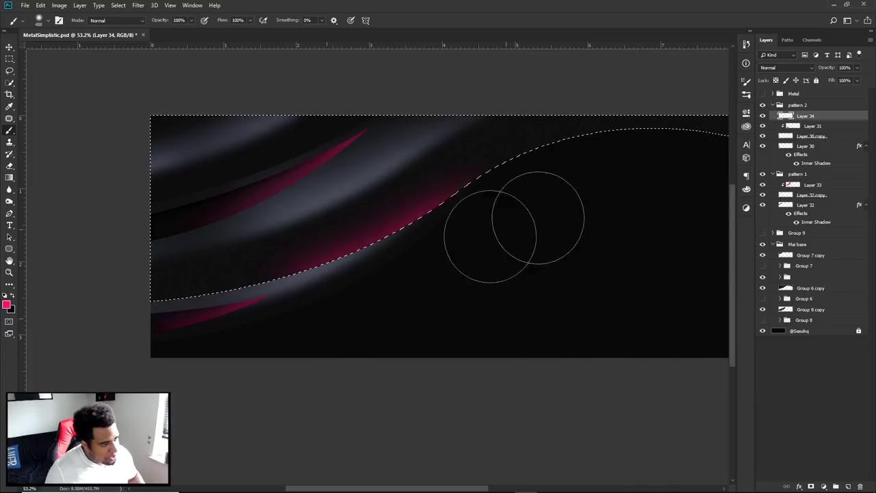
key("ctrl+z")
left_click_drag(599, 292, 343, 301)
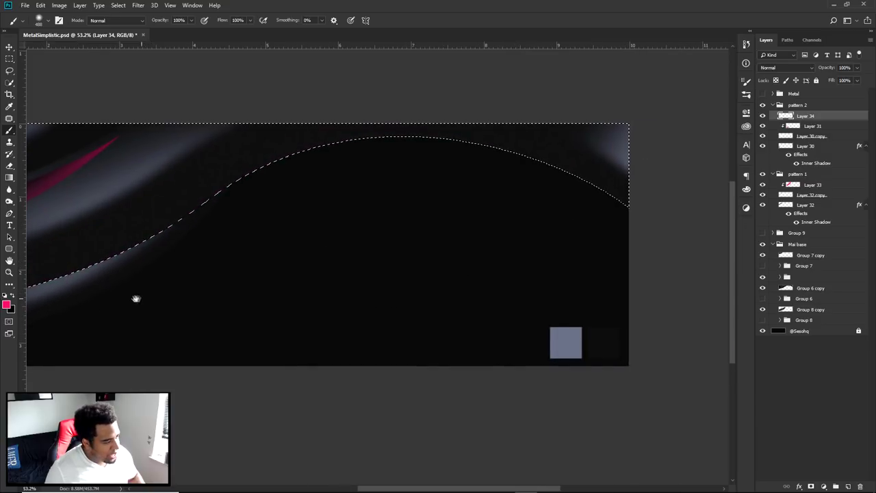
mouse_move(88, 317)
left_mouse_down()
mouse_move(257, 224)
mouse_move(476, 221)
mouse_move(142, 298)
mouse_move(292, 210)
mouse_move(518, 201)
mouse_move(619, 286)
left_mouse_up()
key("ctrl+z")
key("ctrl+z")
mouse_move(75, 317)
left_mouse_down()
mouse_move(120, 306)
mouse_move(287, 223)
mouse_move(497, 211)
mouse_move(614, 304)
left_mouse_up()
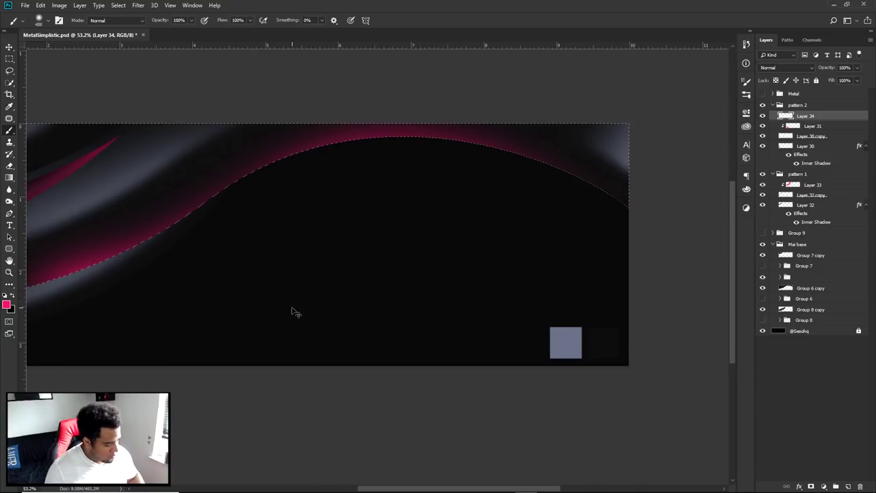
key("ctrl+d")
Step: Erase the lower-left end of the pink light on Layer 34 with an enlarged soft Eraser to fade it out
scroll(380, 271, "down", 1)
scroll(380, 271, "down", 1)
scroll(379, 270, "up", 1)
key("e")
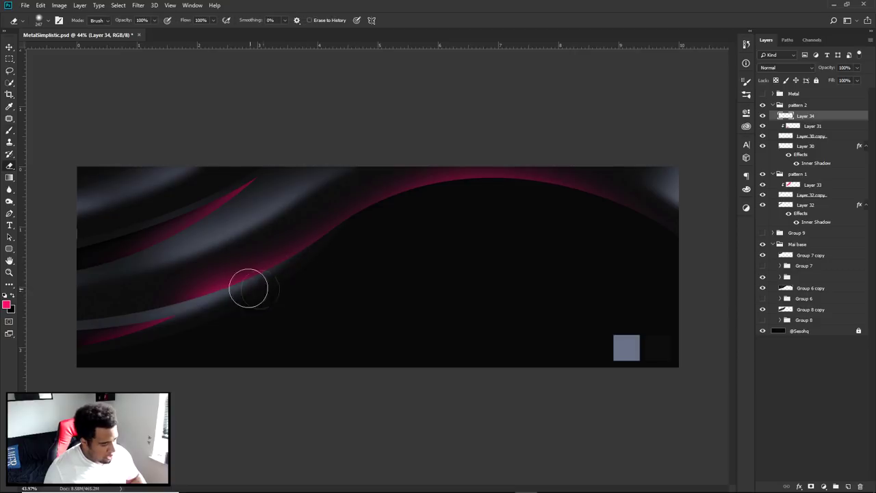
right_click(211, 301, "alt")
right_click(237, 313, "alt")
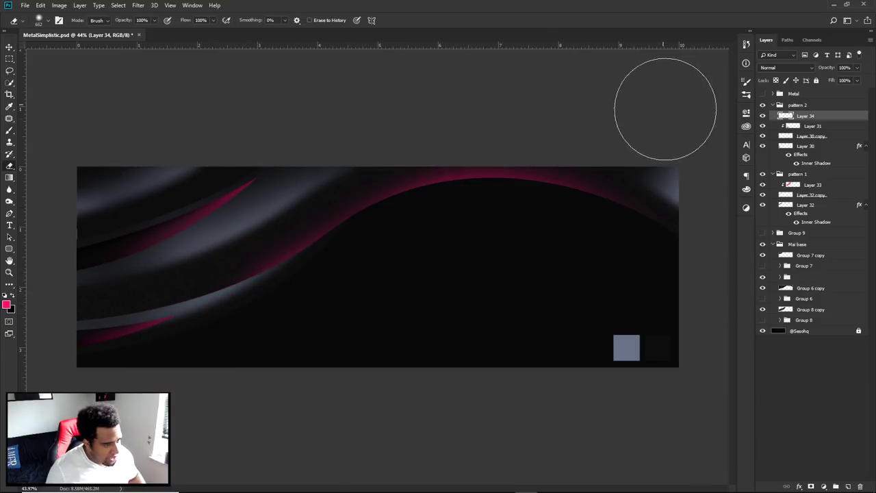
key("v")
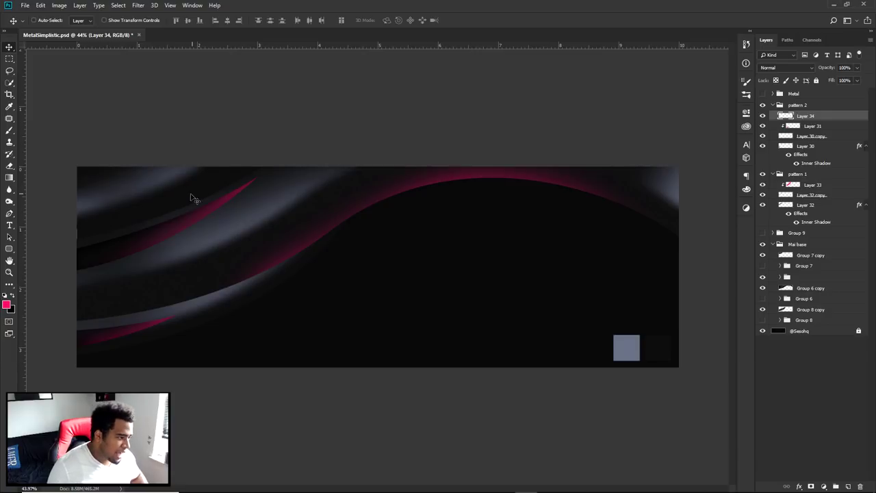
Step: Select the Group 7 copy layer, load its outline as a selection and add a new layer above it
left_click(233, 184)
left_click(786, 266, "ctrl")
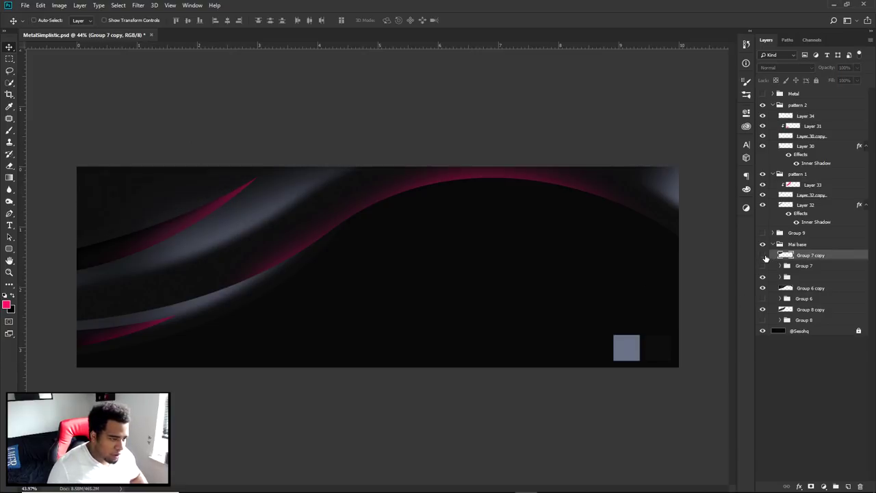
left_click(848, 486)
Step: Paint pink light along the selection's lower edge on Layer 35, deselect, and erase the light's right end for a soft fade
key("b")
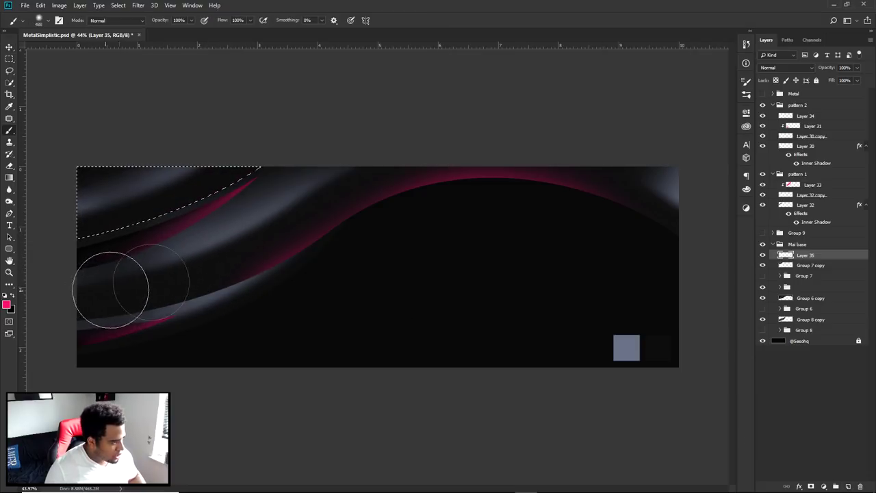
mouse_move(95, 290)
left_mouse_down()
mouse_move(268, 237)
mouse_move(78, 283)
mouse_move(261, 225)
left_mouse_up()
key("ctrl+d")
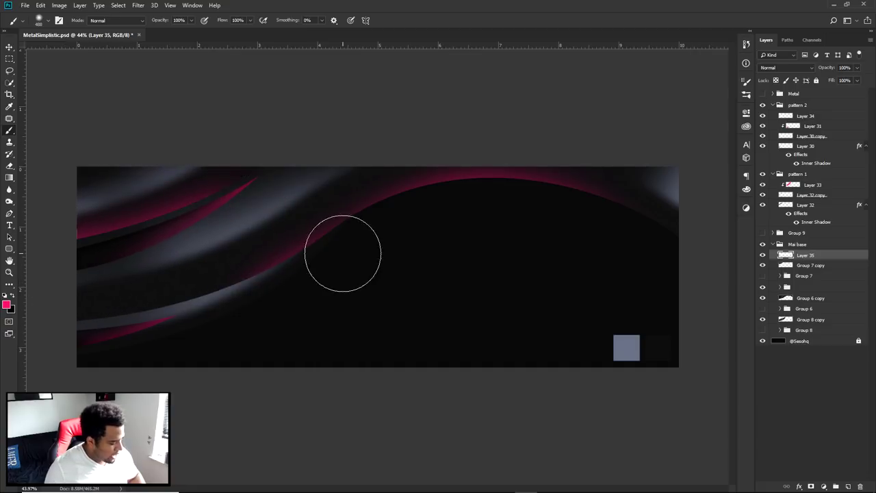
key("e")
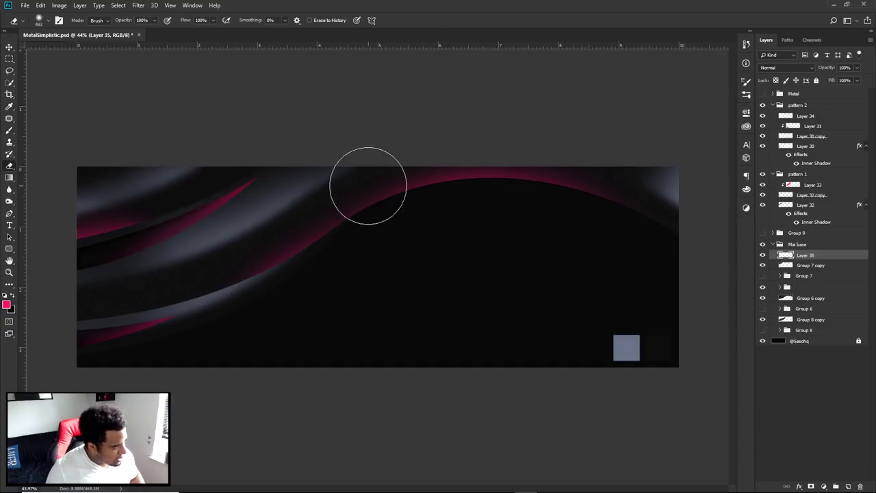
key("v")
scroll(422, 243, "down", 1)
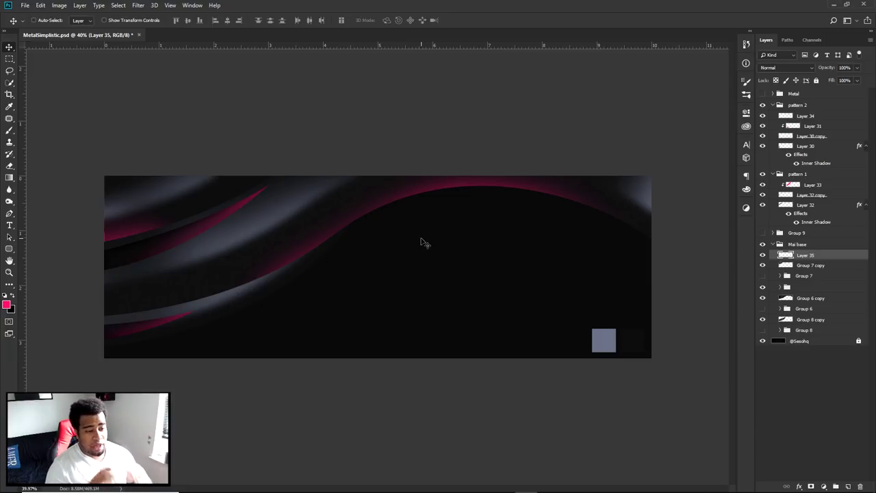
Step: Draw a curved Pen path segment through the dark area beneath the broad grey highlight and adjust its handle and end point
scroll(422, 242, "up", 3)
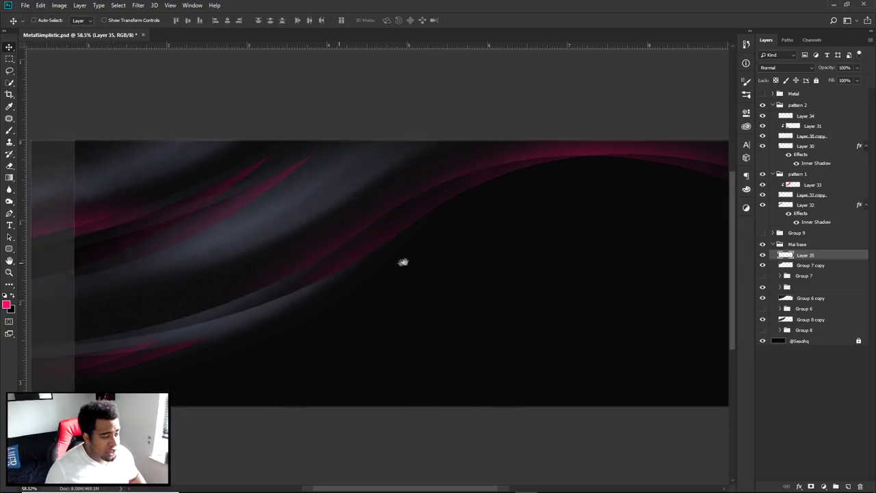
key("p")
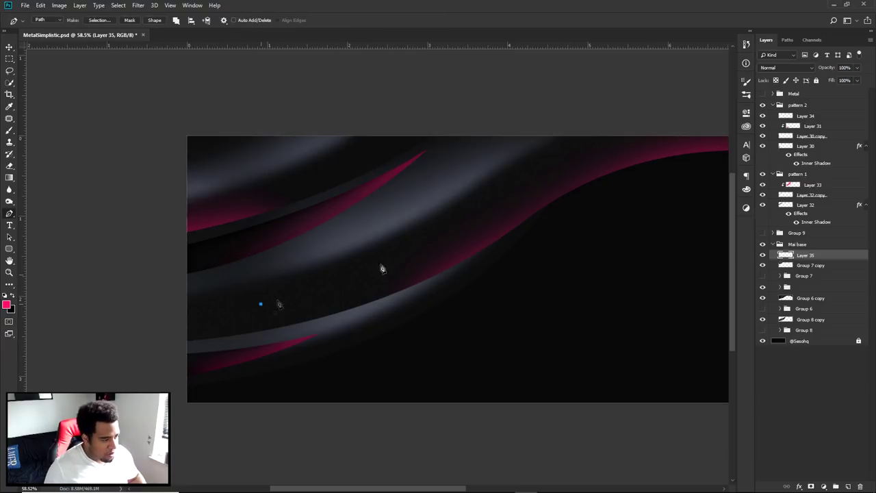
left_click_drag(453, 219, 501, 153)
key("Escape")
left_click_drag(239, 309, 209, 314)
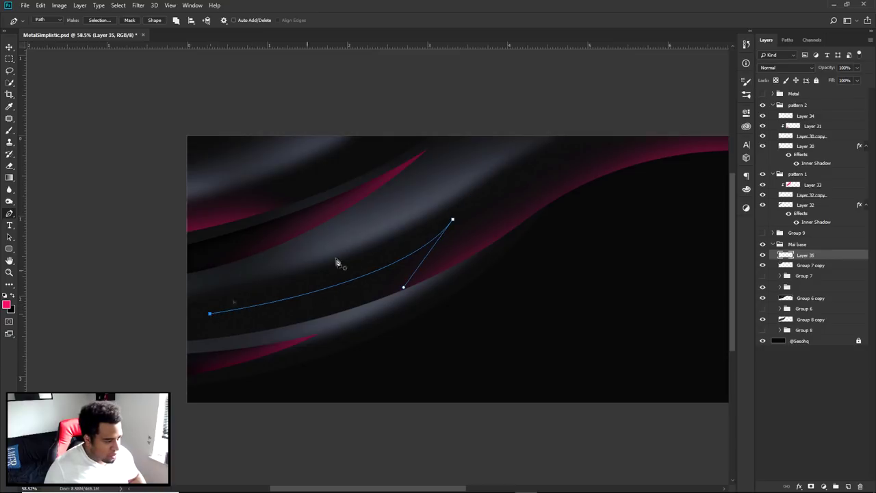
left_click_drag(404, 287, 364, 292)
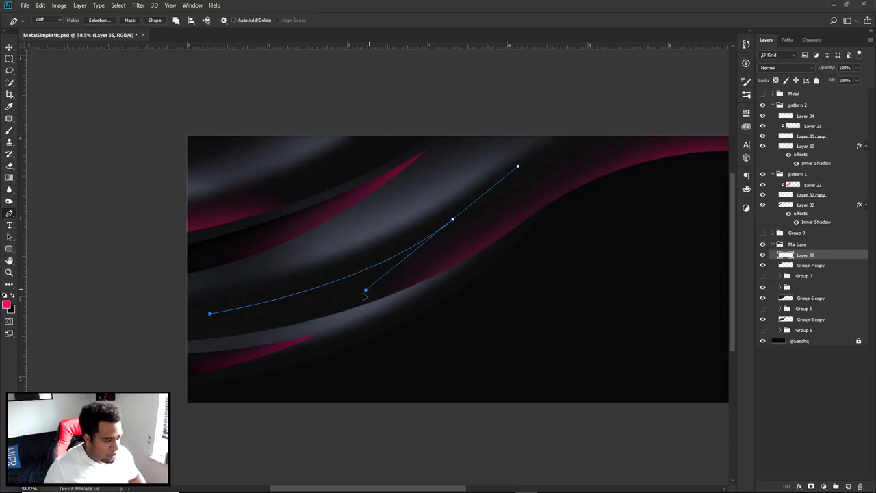
left_click_drag(453, 219, 457, 221)
Step: Close the path around the upper-left bands, running its outer corners beyond the canvas edges
left_click(499, 138)
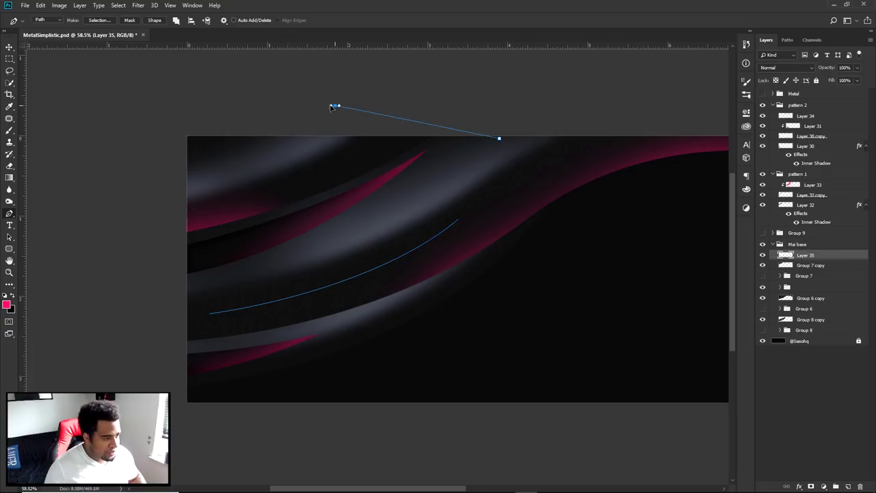
left_click(458, 220, "alt")
left_click(483, 106)
left_click(90, 129)
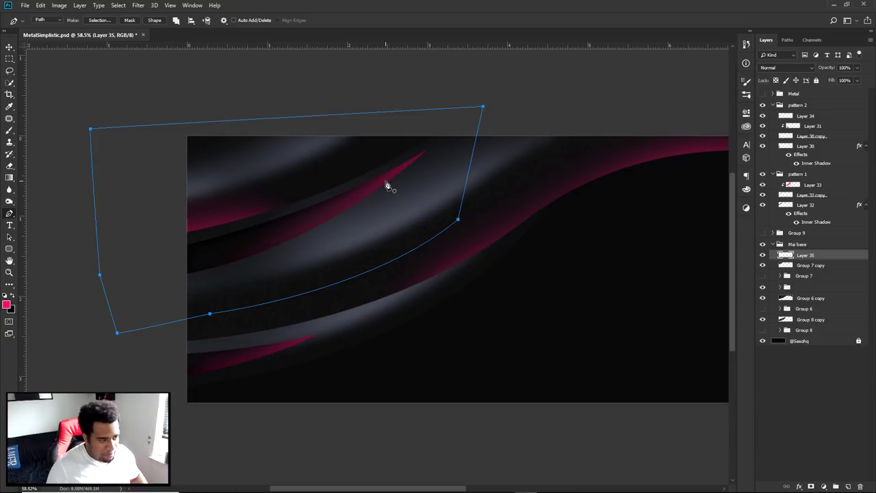
Step: Convert the path into a new anti-aliased selection with feather radius 0 and add a layer above Layer 34
scroll(387, 183, "down", 2)
scroll(172, 240, "up", 3)
left_click_drag(199, 242, 393, 210)
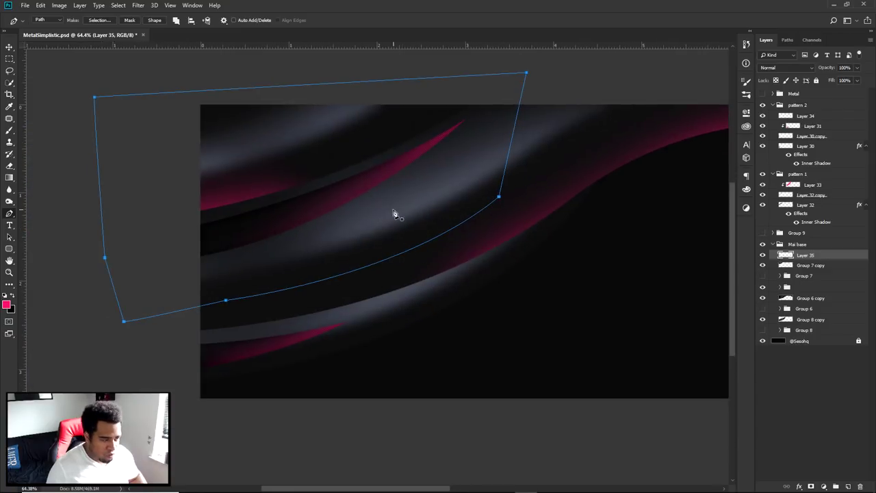
right_click(378, 176)
left_click(411, 215)
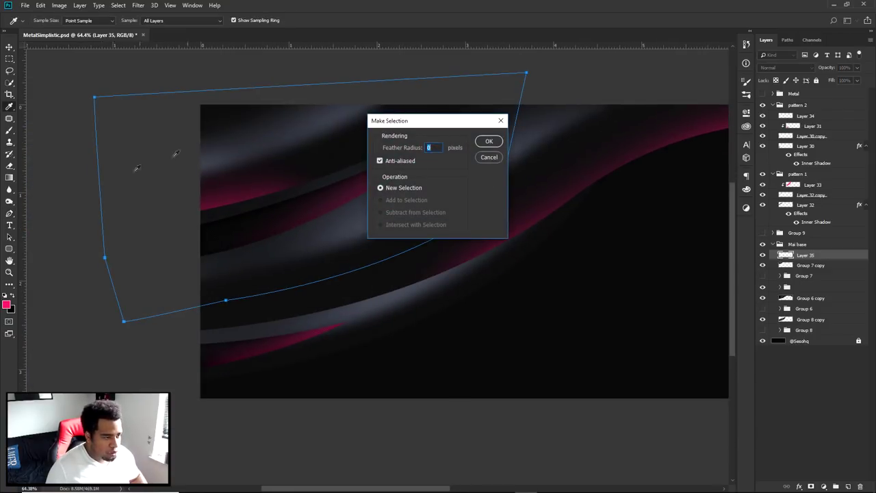
left_click(490, 141)
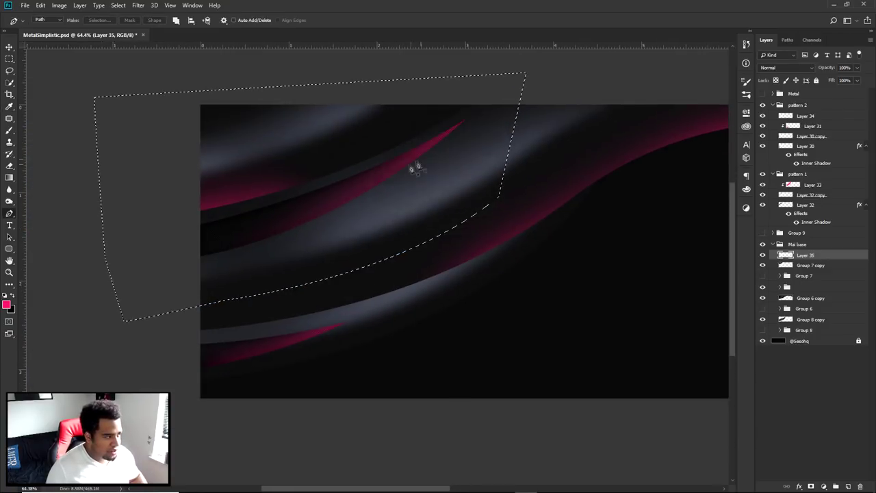
left_click(808, 116)
left_click(846, 486)
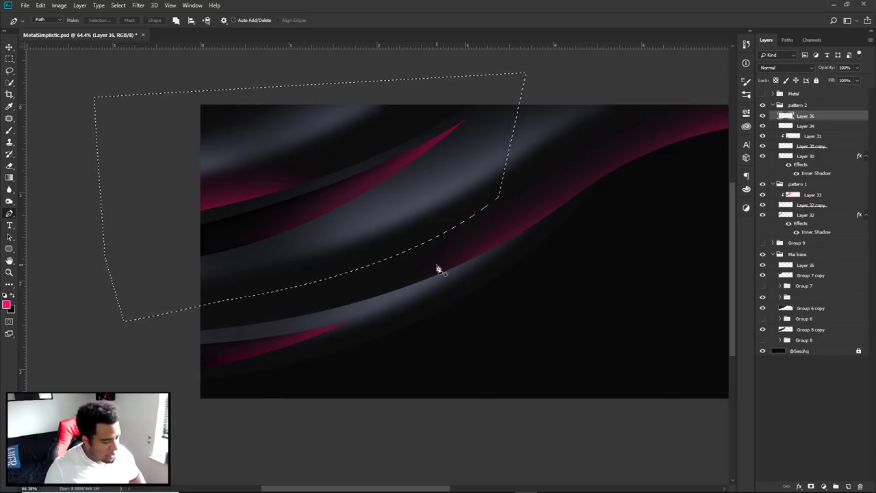
Step: Paint subtle pink light along the selection's curved lower edge on Layer 36, undoing and repeating strokes with a larger soft brush, and deselect
key("b")
right_click(356, 332, "alt")
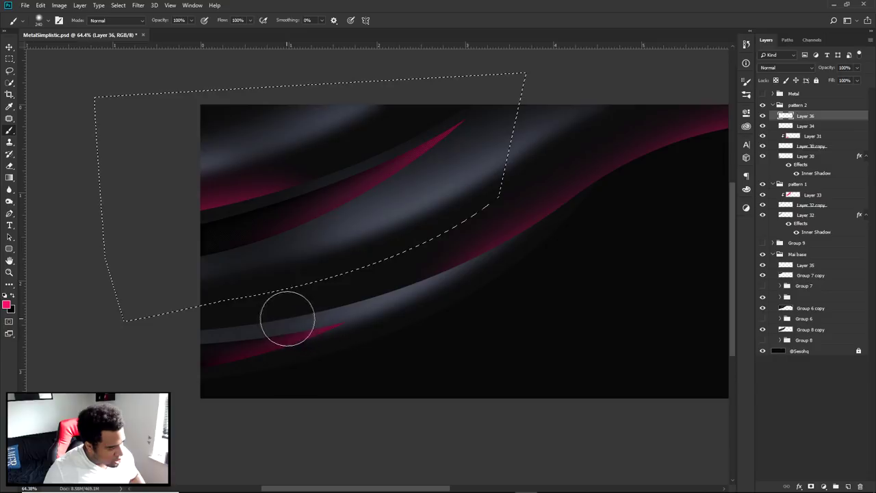
mouse_move(288, 319)
left_mouse_down()
mouse_move(367, 297)
mouse_move(477, 242)
left_mouse_up()
key("ctrl+z")
mouse_move(285, 311)
left_mouse_down()
mouse_move(412, 268)
mouse_move(254, 323)
mouse_move(421, 284)
mouse_move(272, 317)
mouse_move(560, 237)
left_mouse_up()
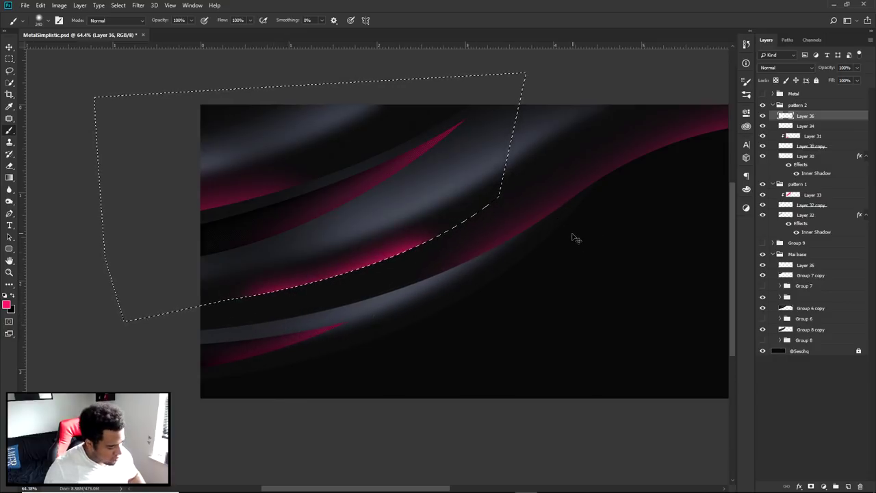
key("ctrl+z")
mouse_move(282, 317)
left_mouse_down()
mouse_move(345, 305)
mouse_move(440, 267)
left_mouse_up()
key("ctrl+z")
right_click(305, 325, "alt")
mouse_move(283, 341)
left_mouse_down()
mouse_move(429, 302)
mouse_move(289, 331)
left_mouse_up()
key("ctrl+z")
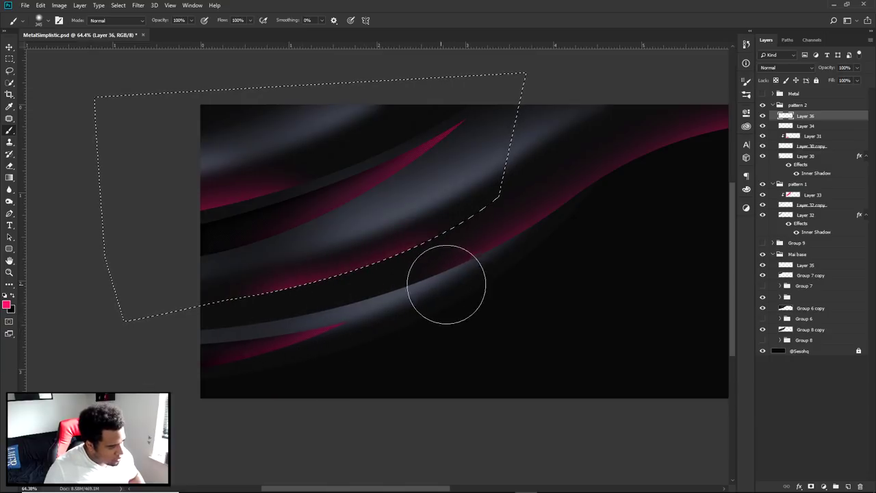
key("ctrl+d")
Step: Fade the left end of the pink streak on Layer 36 using the Eraser at an adjusted size
key("e")
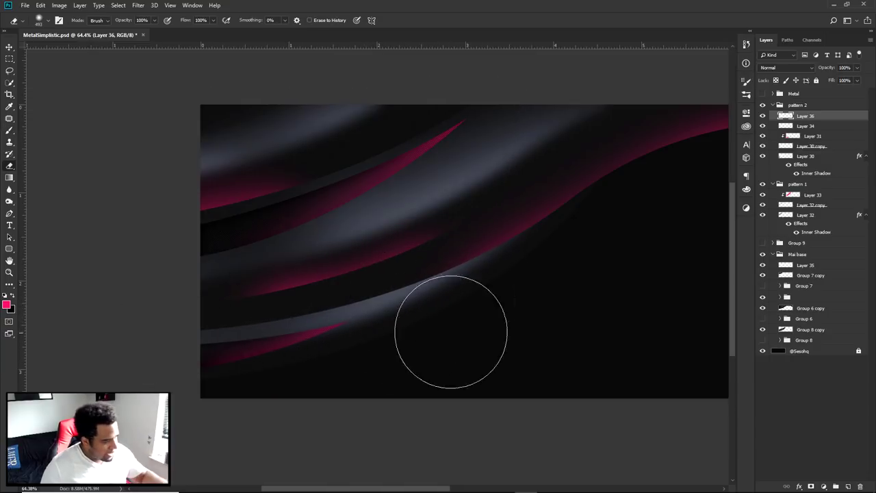
scroll(415, 235, "up", 5)
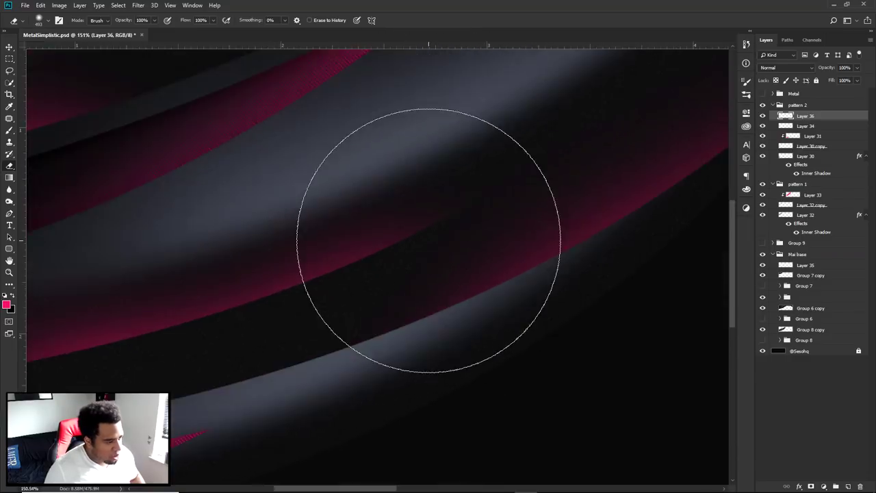
scroll(429, 240, "down", 4)
right_click(258, 295, "alt")
key("bracketright")
key("bracketright")
key("bracketright")
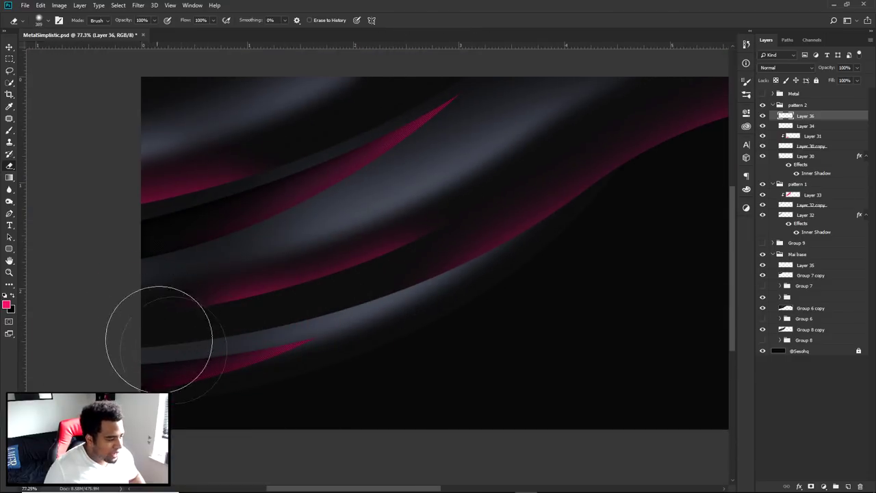
Step: Restore the last selection, paint more pink light along its curved edge on Layer 36, and deselect
key("ctrl+shift+d")
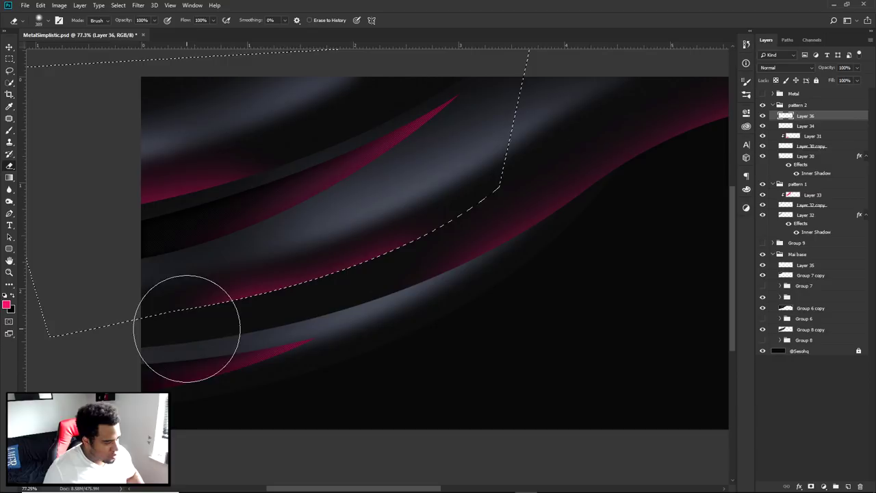
key("v")
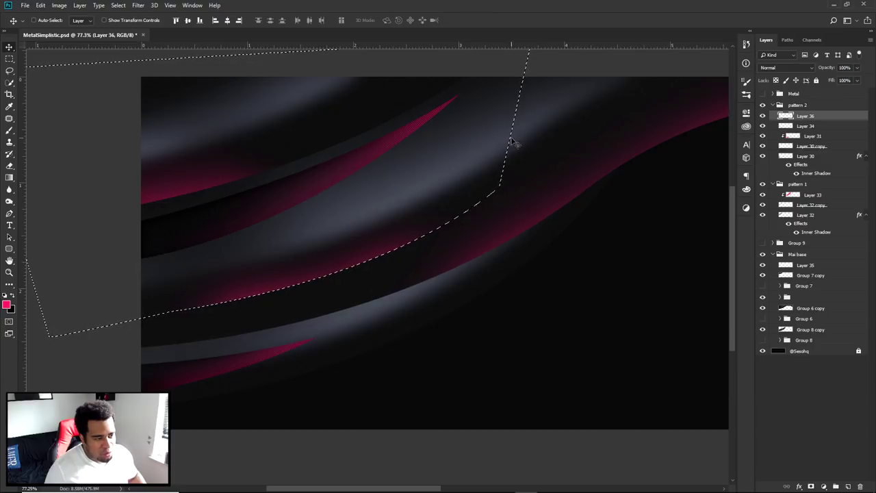
key("b")
mouse_move(426, 290)
left_mouse_down()
mouse_move(553, 147)
mouse_move(449, 268)
mouse_move(569, 171)
left_mouse_up()
key("ctrl+d")
Step: Erase around the Layer 36 streak so its ends taper softly into the metal band
key("e")
mouse_move(544, 195)
left_mouse_down()
mouse_move(537, 168)
mouse_move(510, 123)
mouse_move(455, 130)
mouse_move(422, 144)
mouse_move(430, 151)
mouse_move(373, 151)
mouse_move(387, 178)
mouse_move(439, 216)
mouse_move(206, 235)
mouse_move(166, 254)
mouse_move(215, 230)
left_mouse_up()
key("v")
scroll(335, 234, "down", 4)
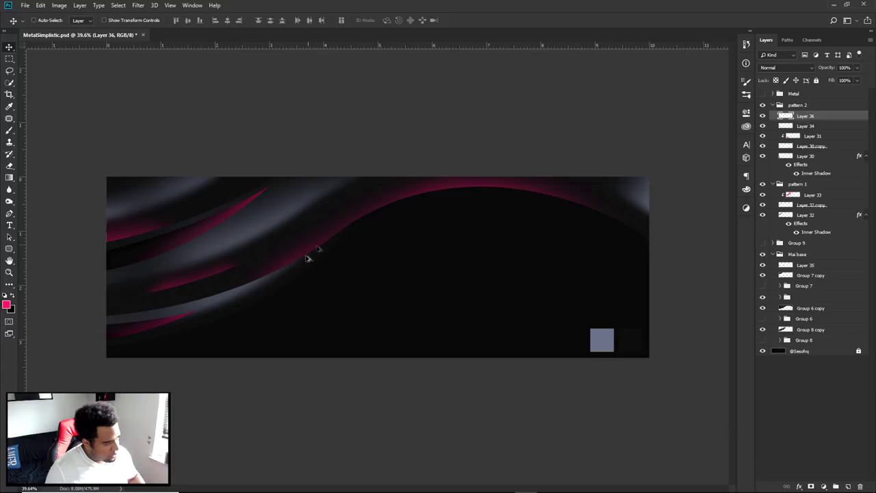
Step: Duplicate the Layer 36 streak onto the upper-left band, rotate the copy counterclockwise and move it to the canvas's top edge
left_click_drag(270, 288, 304, 196)
key("ctrl+t")
left_click_drag(450, 230, 502, 180)
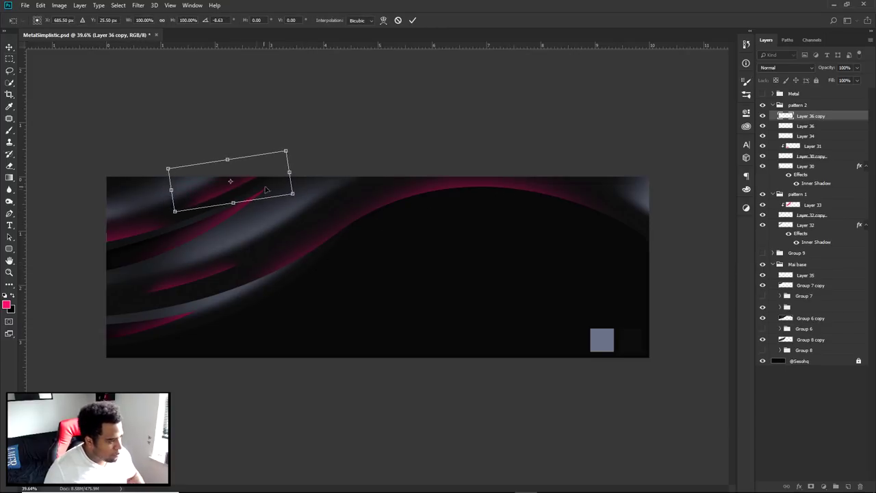
left_click_drag(286, 152, 274, 139)
key("Return")
left_click_drag(313, 208, 317, 201)
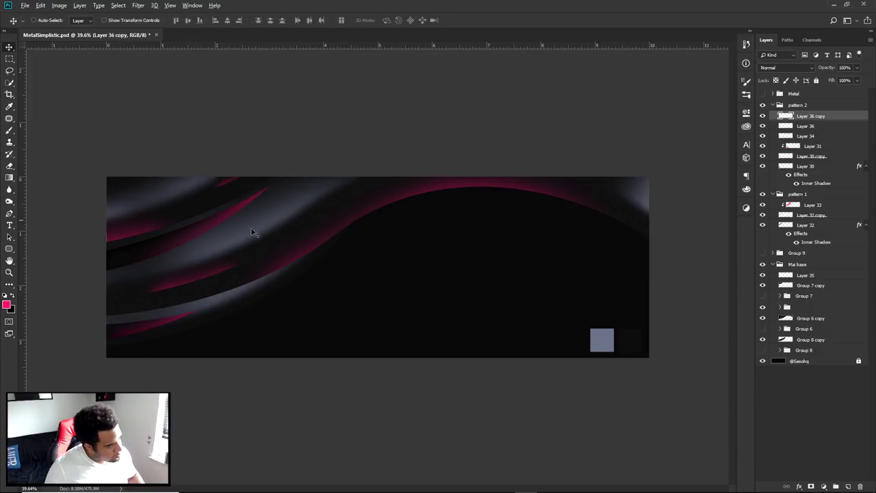
Step: Duplicate the Layer 36 streak to the arch's right slope and rotate the copy to follow the slope downward
left_click_drag(203, 284, 577, 211)
key("ctrl+t")
left_click_drag(671, 251, 635, 319)
key("Return")
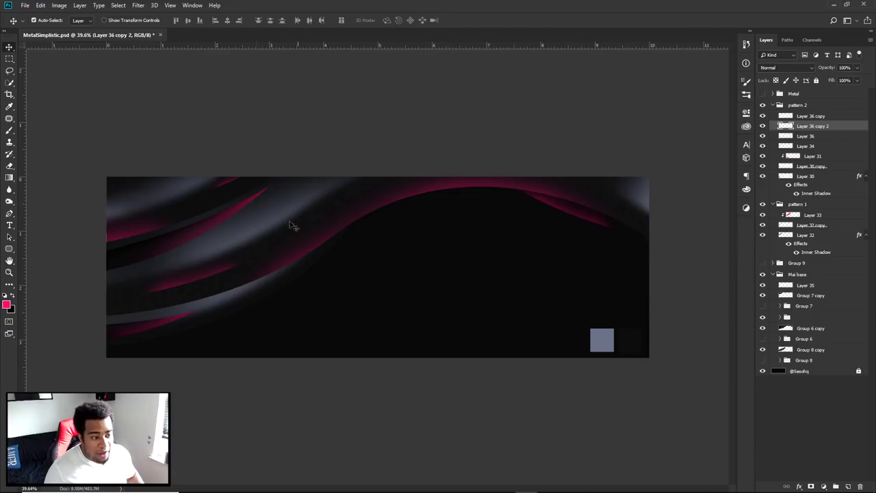
Step: Select the Layer 36 copy 2 streak on the arch's right slope and reorient it with Free Transform
left_click(189, 277)
left_click(577, 209)
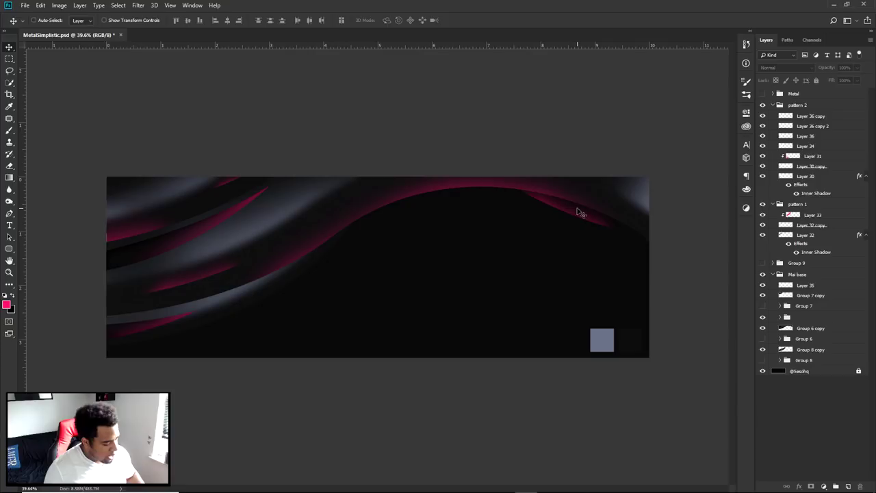
left_click(577, 212)
left_click(432, 186)
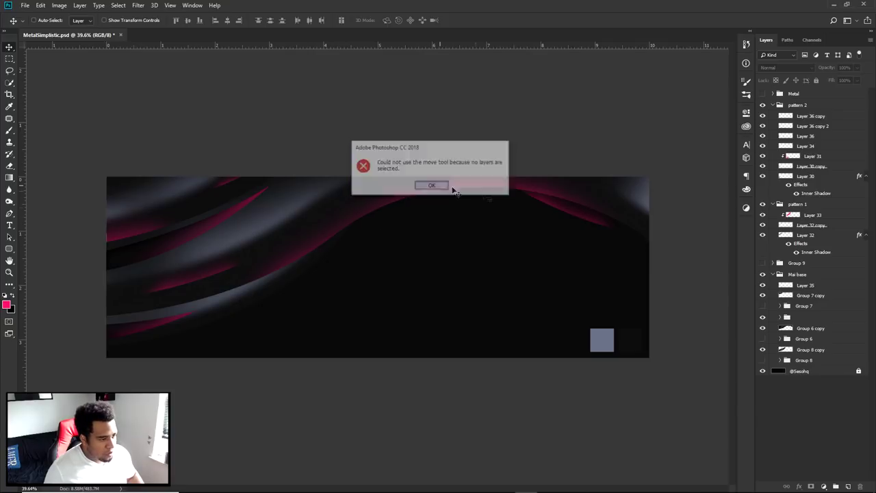
left_click(559, 208, "ctrl")
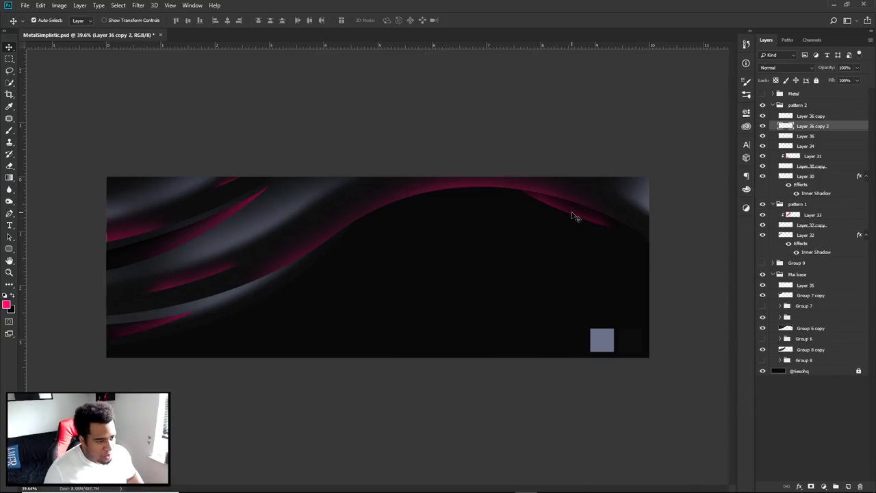
key("ctrl+t")
left_click_drag(616, 246, 553, 166)
key("Return")
Step: Move the Layer 36 copy 2 streak toward the canvas's right edge and rotate it slightly clockwise
left_click_drag(571, 205, 594, 206)
key("ctrl+t")
left_click_drag(680, 243, 681, 256)
key("Return")
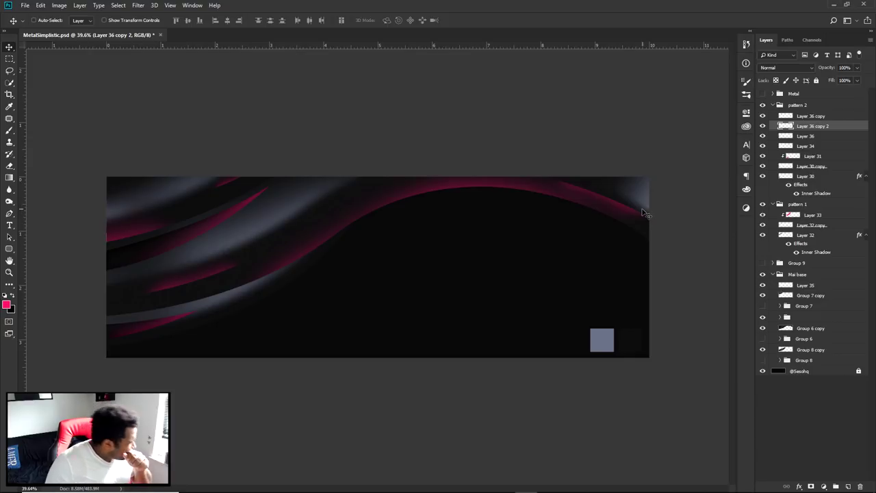
Step: Erase the outer end of the Layer 36 copy 2 streak so it fades out near the canvas's right edge
key("ctrl+t")
key("Escape")
key("e")
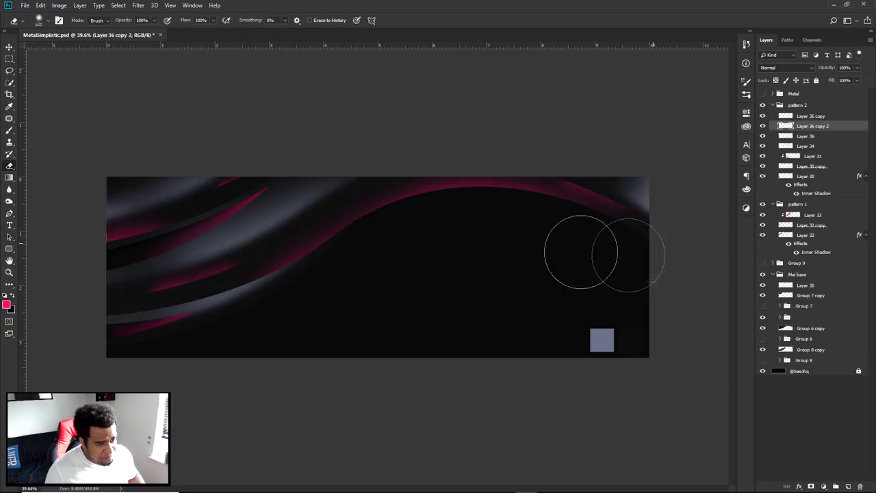
key("v")
scroll(558, 261, "down", 2)
scroll(480, 267, "up", 3)
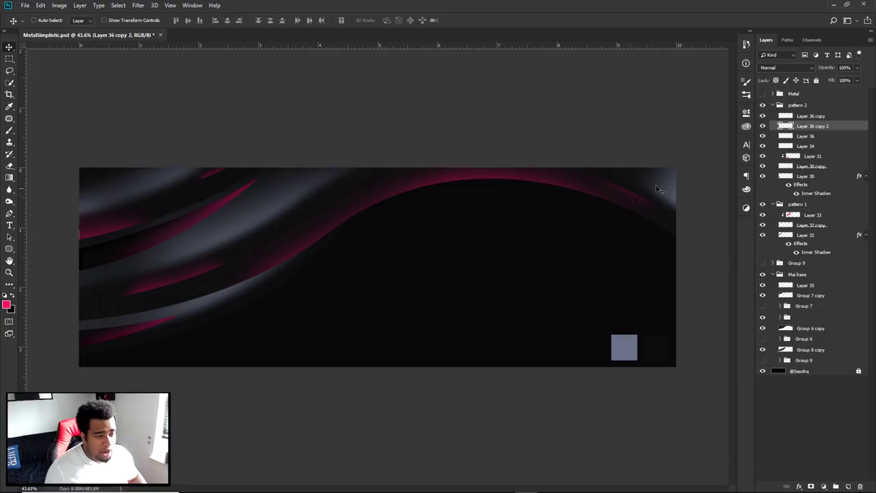
left_click(773, 105)
left_click(773, 187)
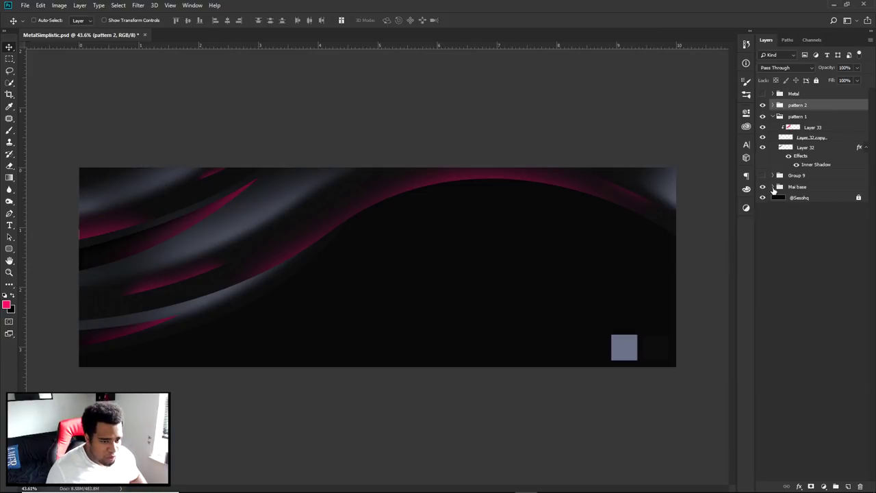
left_click(802, 187)
left_click(806, 107, "shift")
key("ctrl+g")
key("ctrl+j")
key("ctrl+e")
left_click_drag(332, 195, 384, 274)
key("ctrl+z")
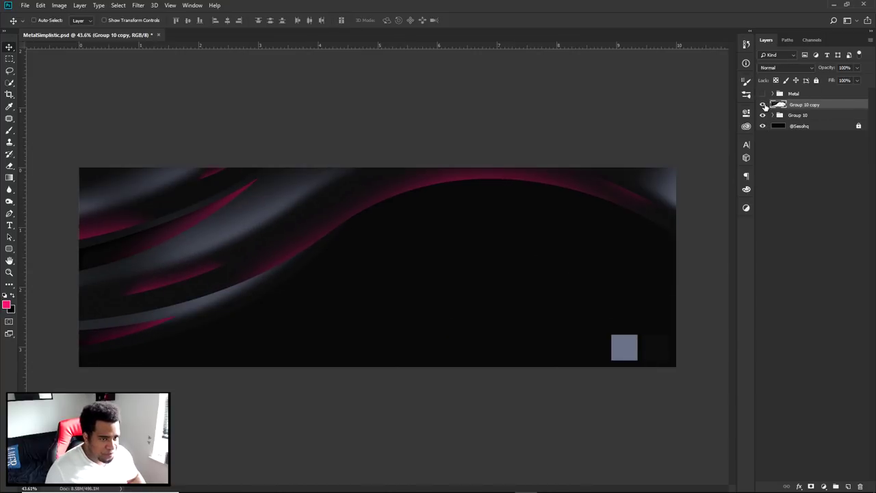
key("ctrl+alt+z")
key("ctrl+alt+z")
key("ctrl+alt+z")
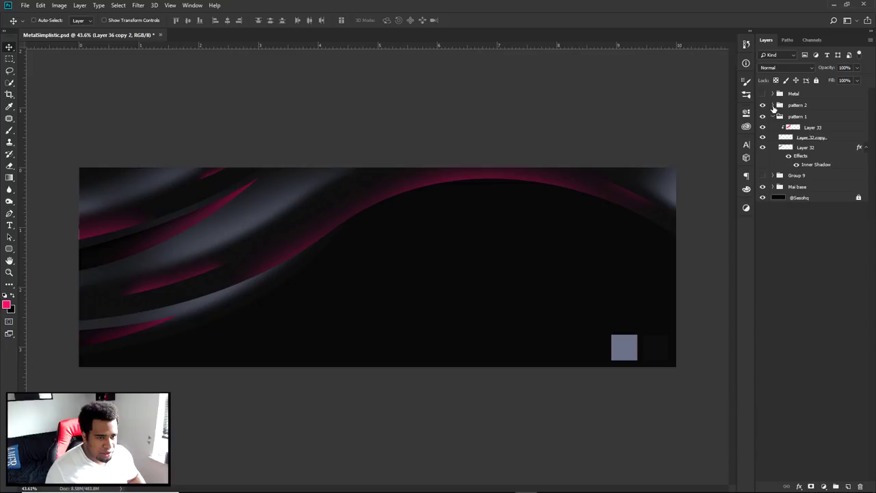
Step: Hide the unnamed colour swatch group inside Mai base and collapse the pattern 1 group
left_click(622, 348, "ctrl")
left_click(781, 230)
left_click(762, 230)
left_click(772, 117)
left_click(772, 117)
left_click(772, 117)
Step: Group the layers from pattern 2 down to Group 8 copy and rename the new group as Shpae
left_click(787, 105)
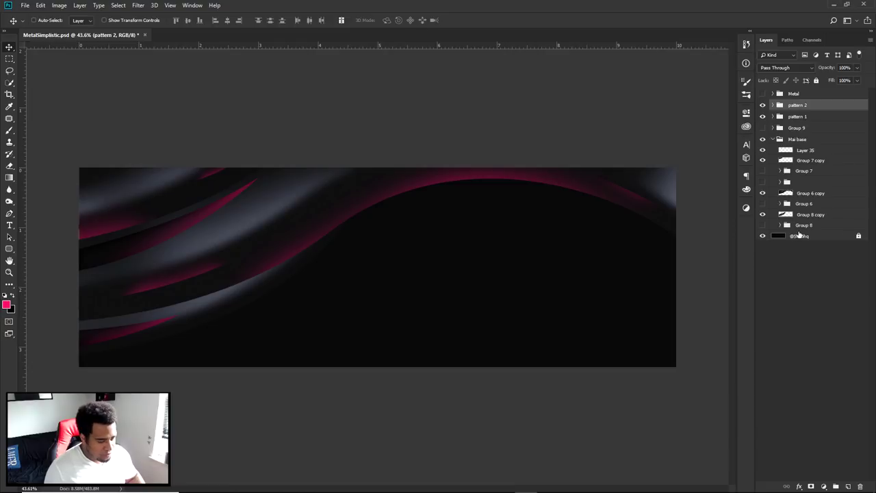
left_click(804, 217, "shift")
left_click_drag(600, 229, 318, 236)
key("ctrl+z")
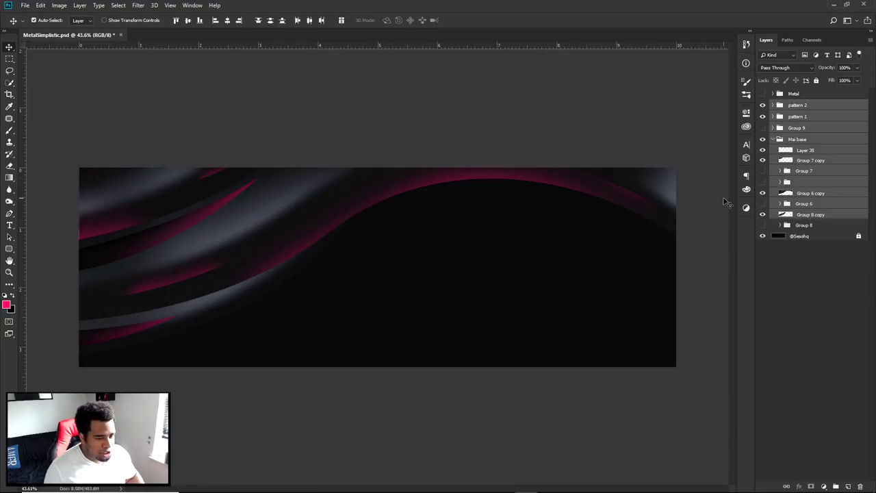
key("ctrl+g")
double_click(798, 105)
type("Sha")
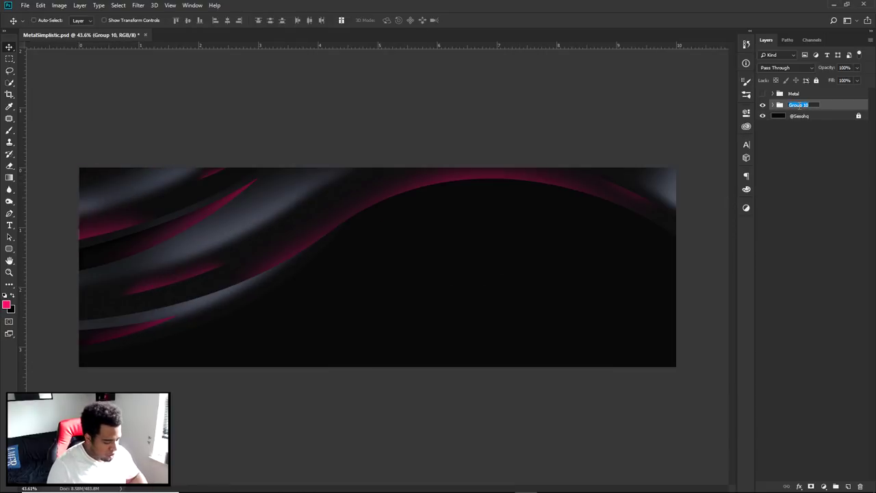
type("ae")
key("Return")
Step: Duplicate the Shpae group and merge the duplicate into a single layer
key("ctrl+j")
key("ctrl+e")
left_click_drag(303, 215, 531, 274)
key("ctrl+z")
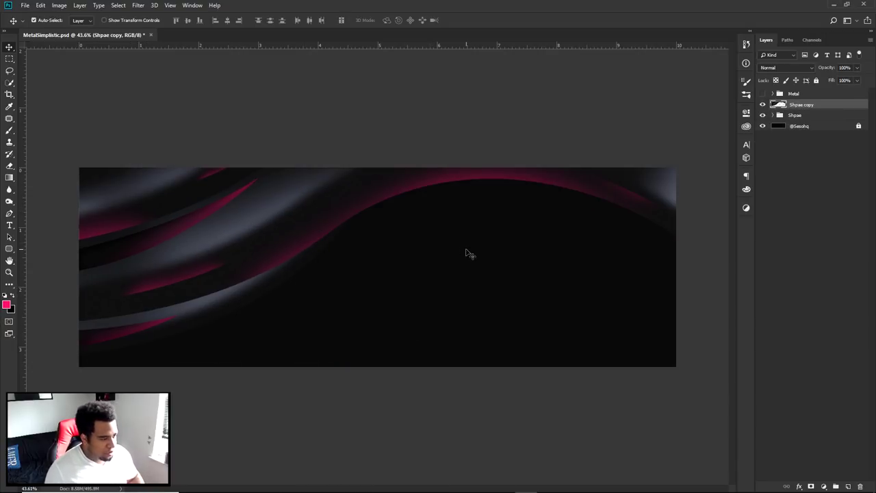
key("ctrl+t")
right_click(462, 252)
left_click(479, 372)
right_click(514, 309)
key("Escape")
key("Return")
left_click_drag(440, 249, 445, 282)
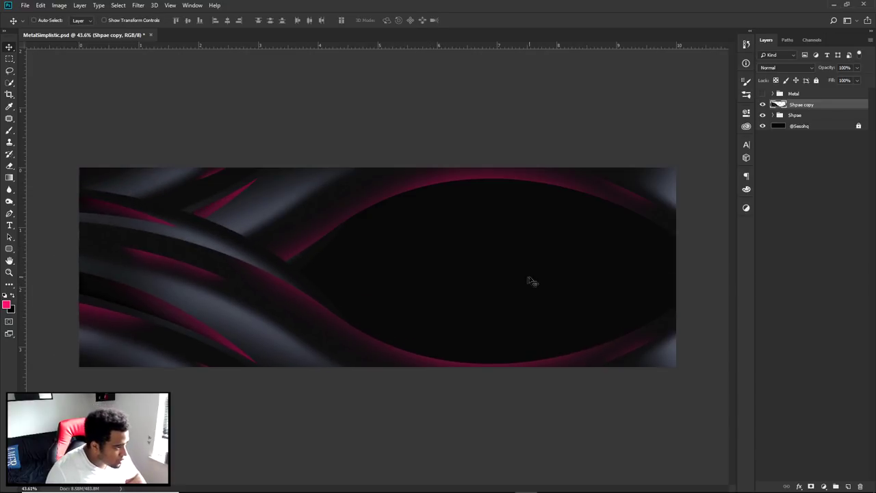
left_click_drag(531, 281, 525, 237)
key("ctrl+alt+z")
key("ctrl+alt+z")
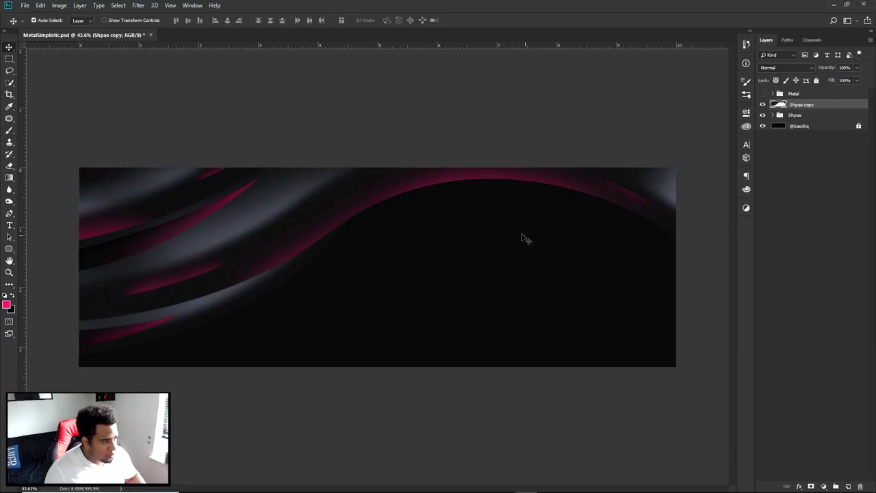
left_click_drag(452, 270, 499, 336)
key("ctrl+alt+z")
Step: Flip the Shpae copy layer vertically and horizontally and place it along the canvas's bottom edge
key("ctrl+t")
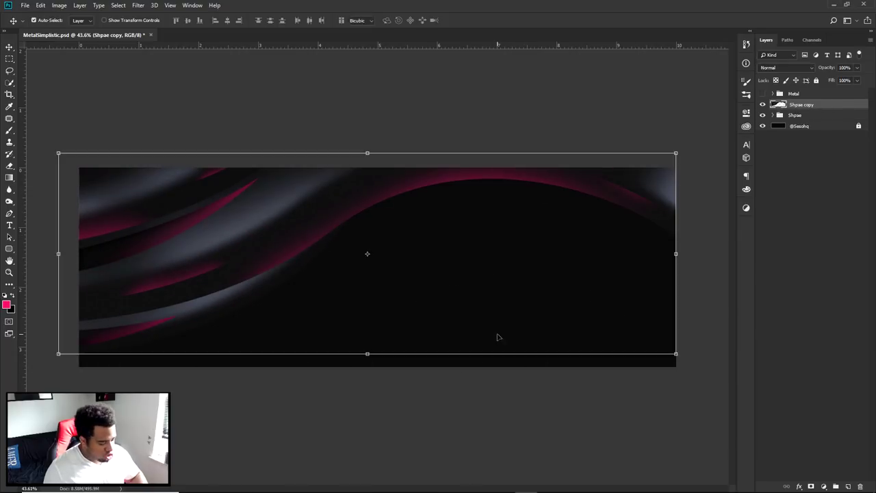
right_click(390, 306)
left_click(416, 428)
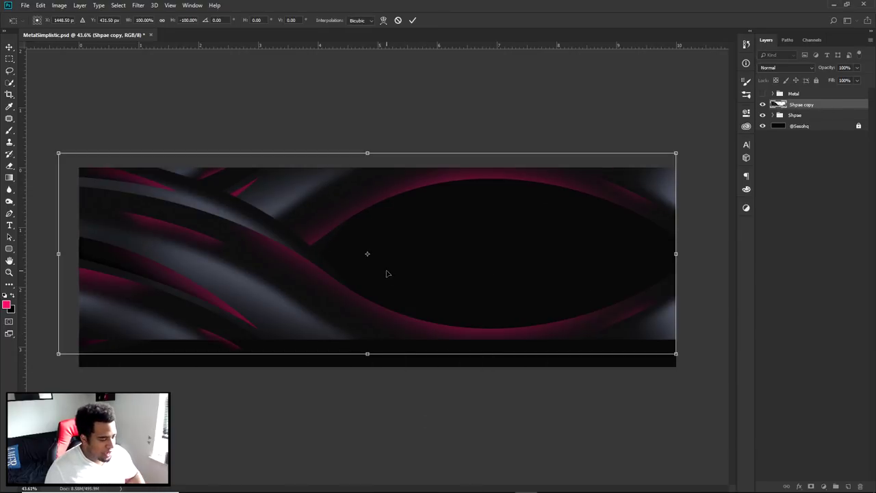
left_click_drag(388, 273, 387, 300)
right_click(389, 301)
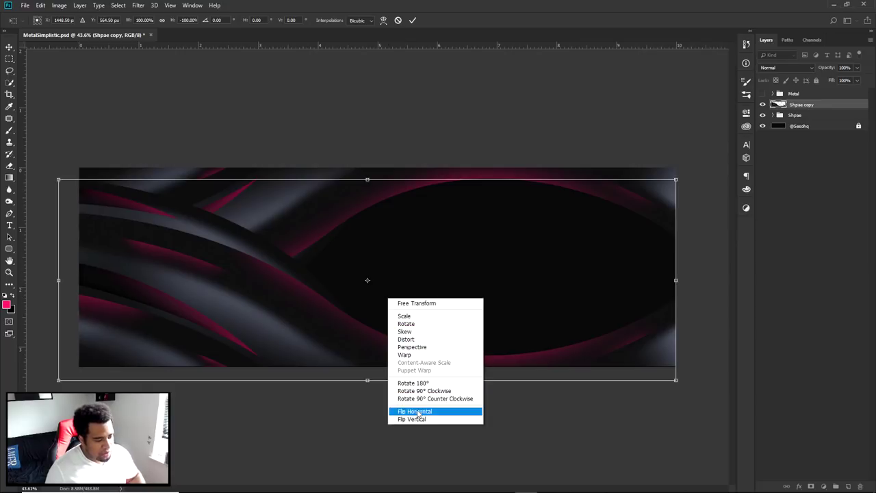
left_click(411, 412)
key("Return")
left_click_drag(469, 329, 489, 320)
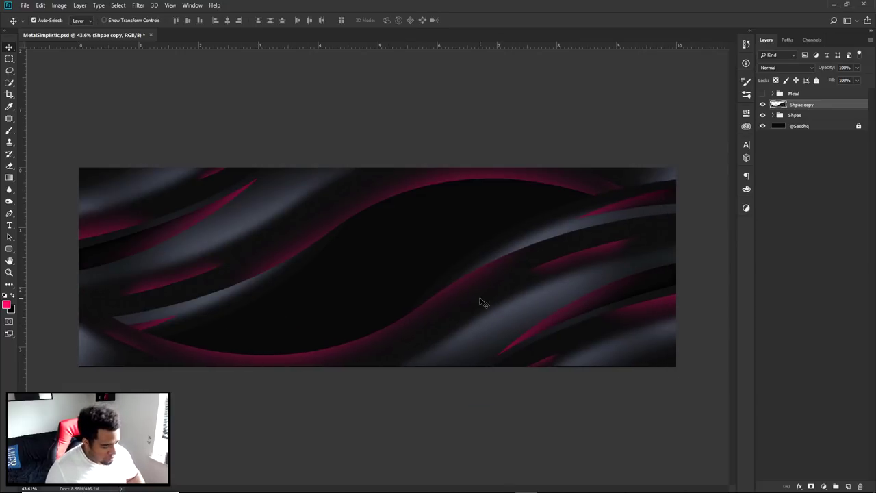
Step: Flip the Shpae copy horizontally again and reposition it so its bands cross the original shape's left side
key("ctrl+t")
right_click(481, 329)
left_click(500, 440)
key("Return")
left_click_drag(442, 320, 414, 316)
Step: Add the text METAL in 50 pt Gotham Black inside the dark oval area
key("t")
left_click(470, 267)
type("metal")
key("ctrl+a")
type("metal")
key("ctrl+a")
type("METAL")
Step: Change the METAL text colour to the dark grey-blue sampled from the upper-left metal band
key("ctrl+a")
left_click(349, 20)
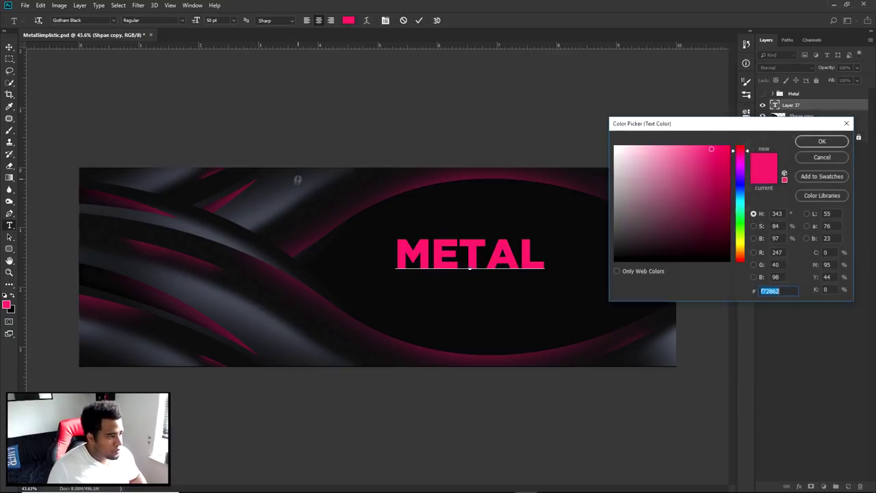
left_click(286, 201)
left_click(822, 141)
left_click(9, 261)
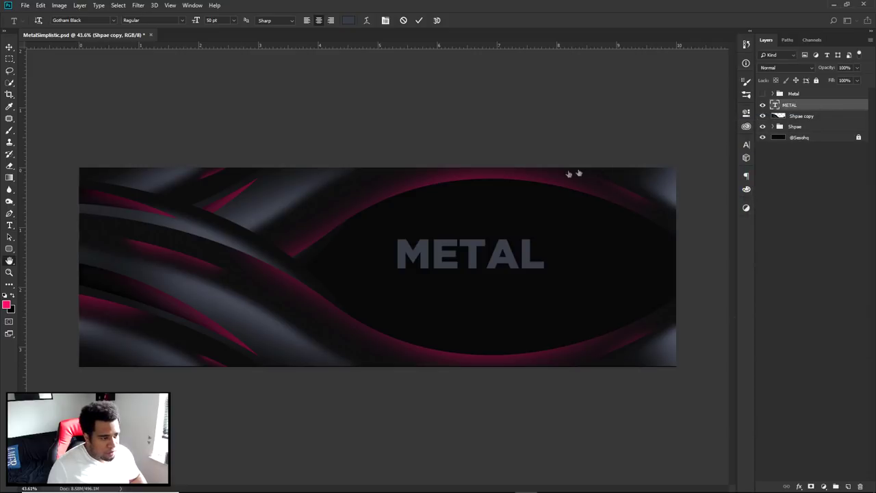
Step: Give the METAL text Inner Glow, Gradient Overlay and Drop Shadow effects and move it to the centre of the dark oval
double_click(828, 105)
left_click(441, 232)
left_click(599, 267)
key("Return")
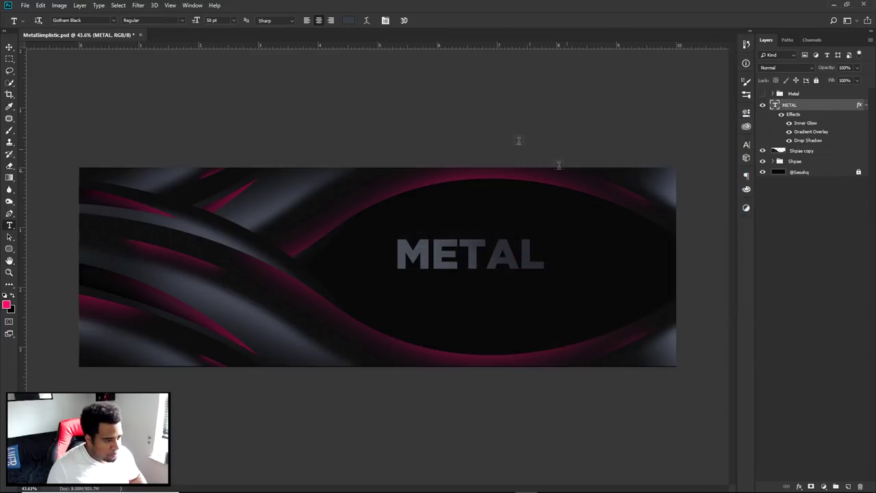
key("v")
left_click_drag(486, 244, 538, 262)
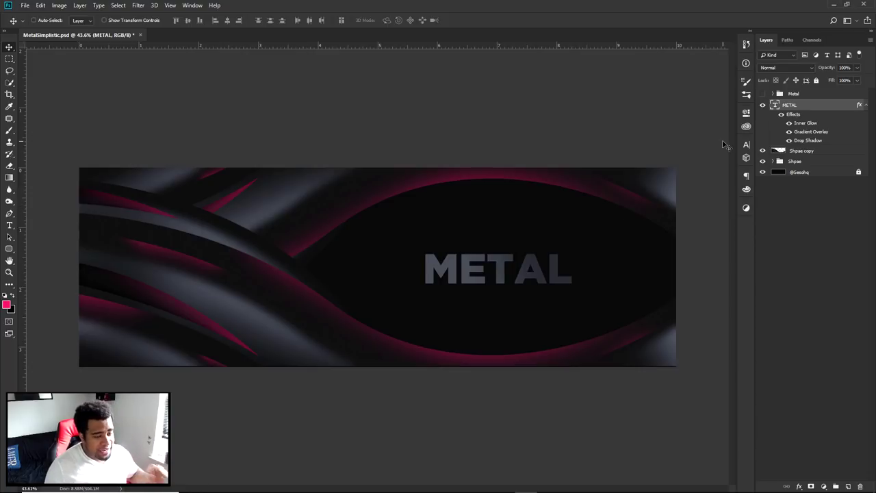
left_click(764, 105)
left_click(763, 105)
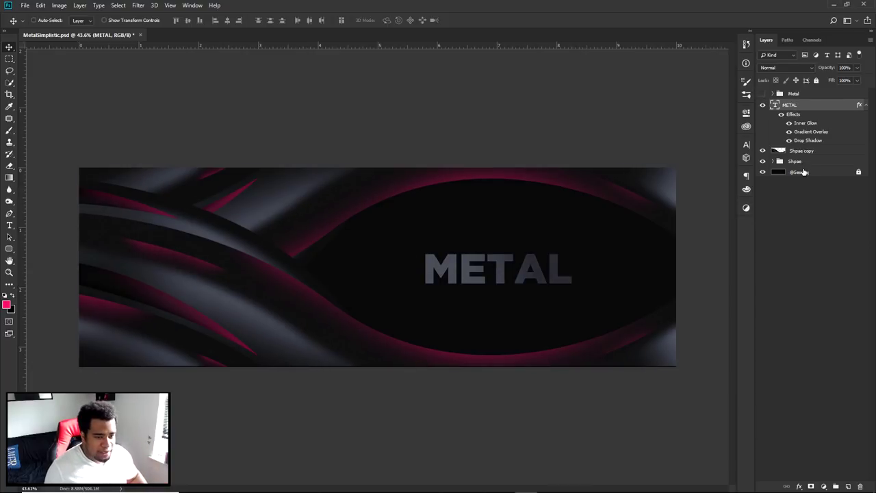
Step: Duplicate all layers from METAL down to the background, merge the duplicates into one layer and convert it to a Smart Object
left_click(804, 172, "shift")
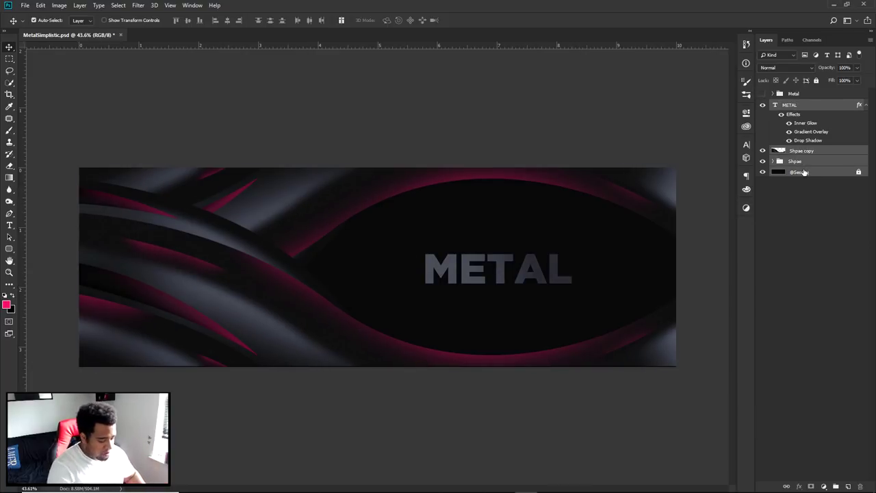
key("ctrl+j")
key("ctrl+e")
left_click_drag(458, 225, 452, 291)
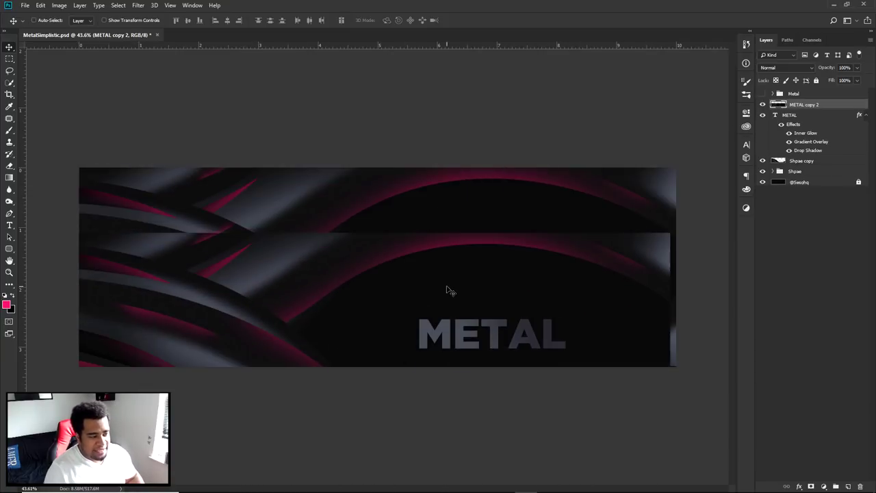
key("ctrl+z")
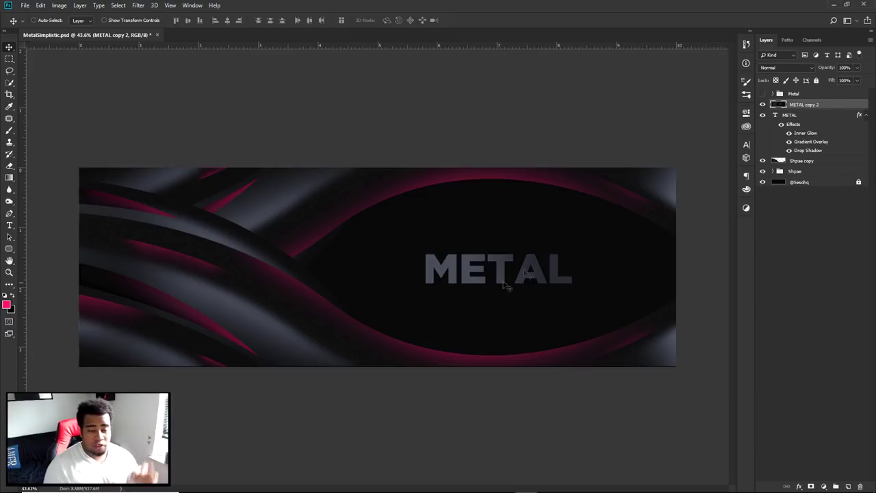
right_click(814, 106)
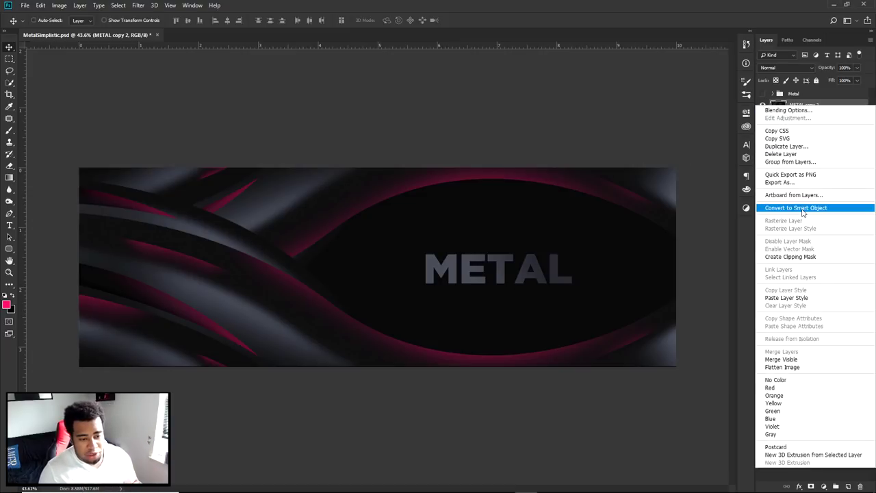
left_click(803, 208)
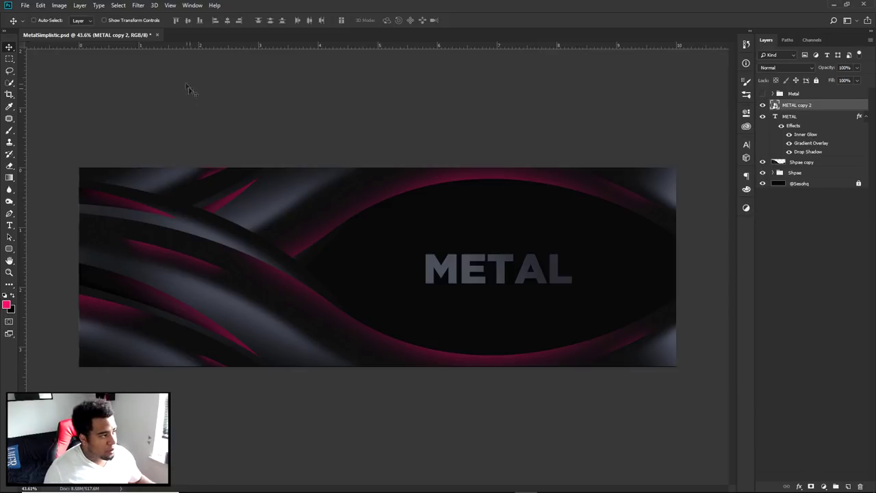
Step: Open the Camera Raw Filter for the METAL copy 2 Smart Object and switch its preview to a side-by-side before/after comparison
left_click(139, 5)
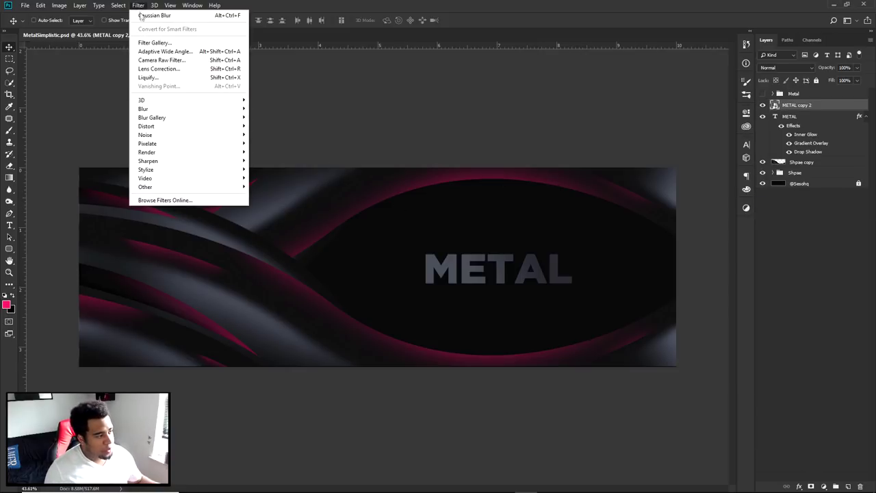
left_click(151, 62)
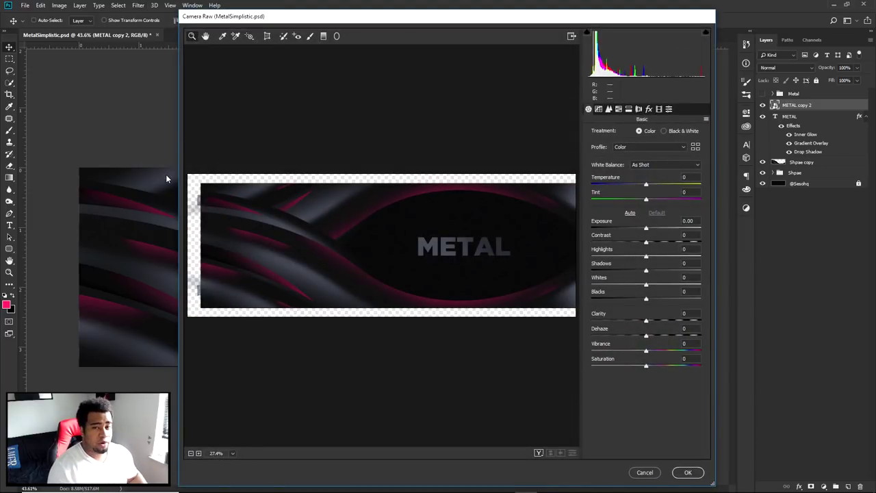
left_click_drag(266, 226, 405, 272)
left_click_drag(568, 272, 153, 283)
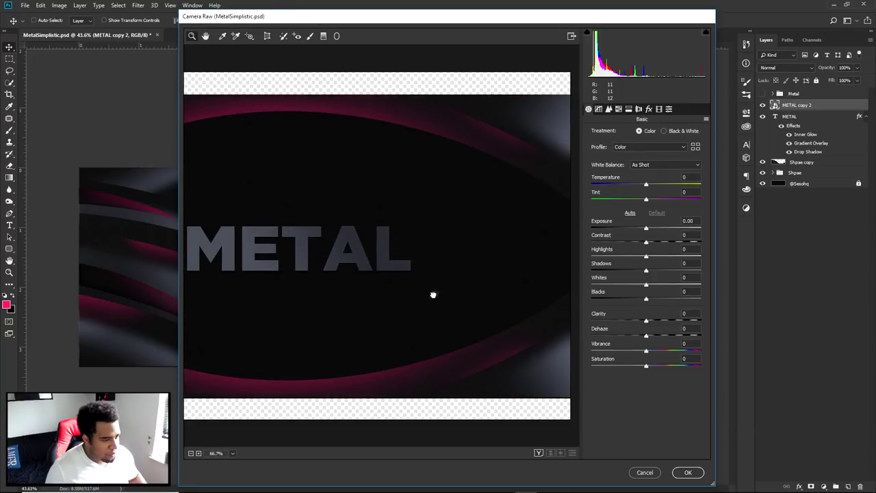
left_click_drag(293, 283, 251, 285)
left_click_drag(646, 350, 677, 351)
double_click(677, 351)
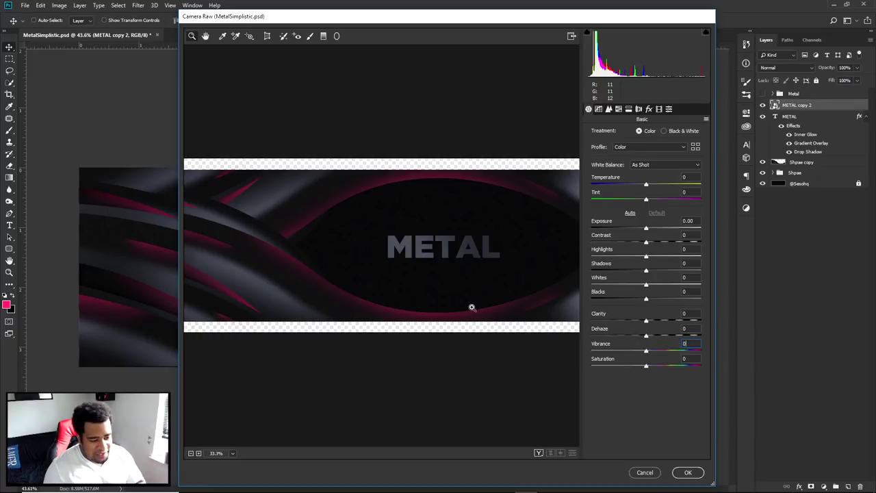
left_click(539, 453)
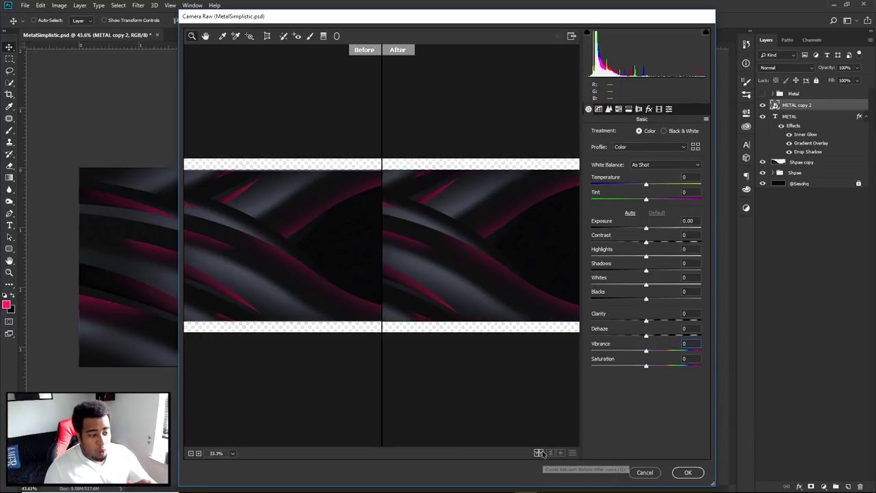
left_click_drag(459, 262, 517, 263)
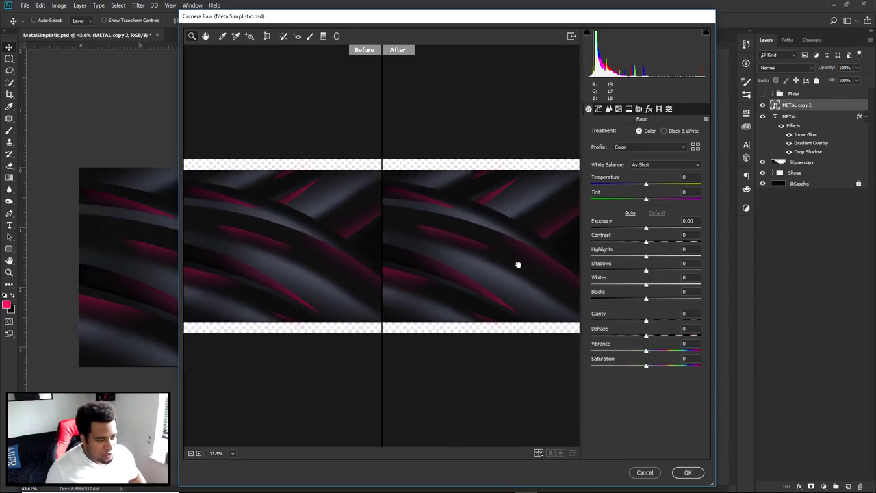
Step: Try Vibrance at +82 and reset it to 0, and set Clarity to +33, Whites to +43 and Blacks to -15
left_click(691, 351)
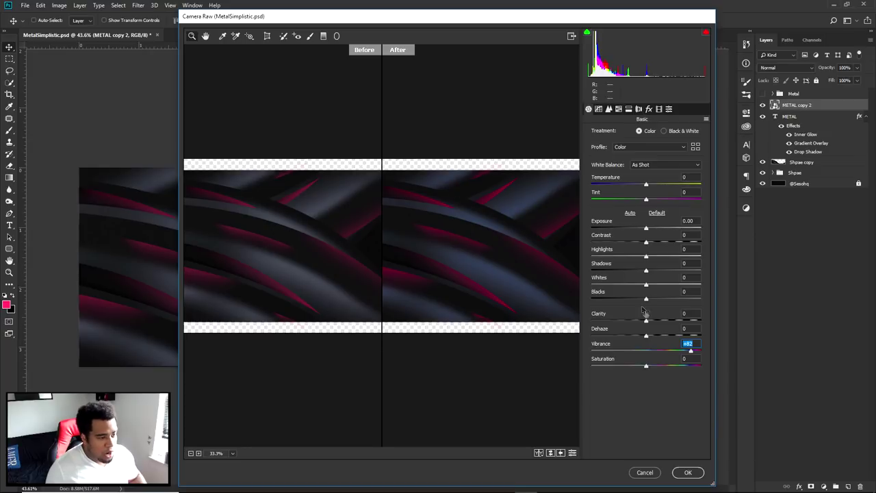
double_click(651, 352)
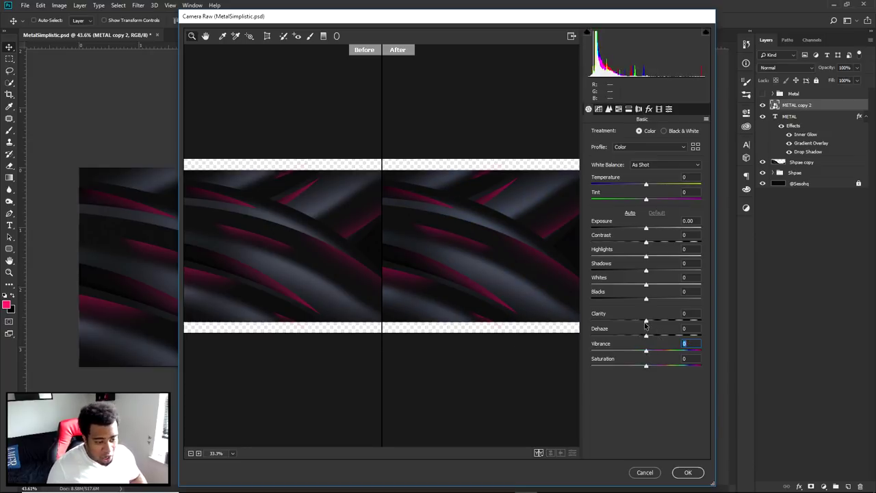
left_click_drag(658, 319, 665, 322)
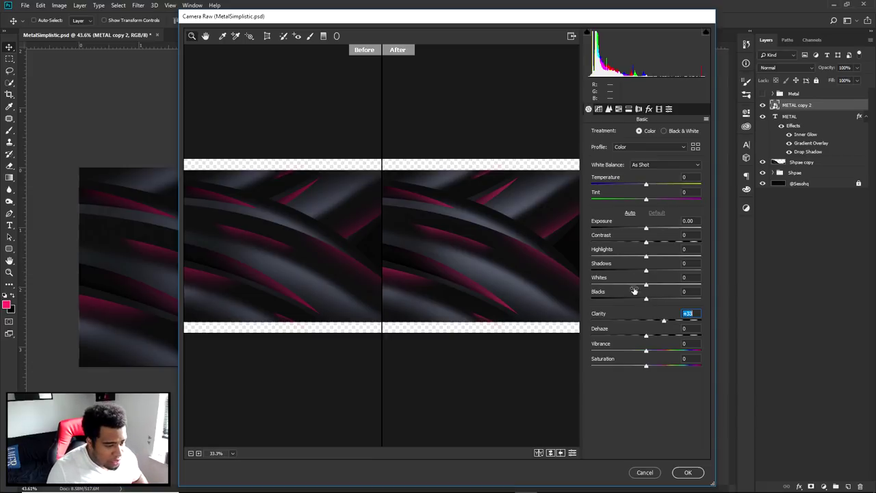
left_click_drag(646, 300, 670, 286)
left_click(475, 204)
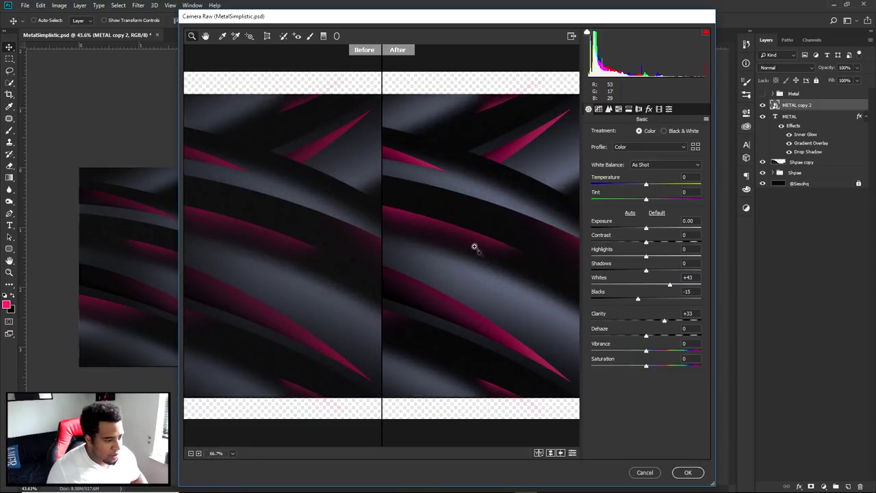
Step: Set Shadows to -6, Highlights to +15 and Temperature to -11 for the METAL copy 2 grade
mouse_move(646, 270)
left_mouse_down()
mouse_move(662, 273)
mouse_move(643, 274)
left_mouse_up()
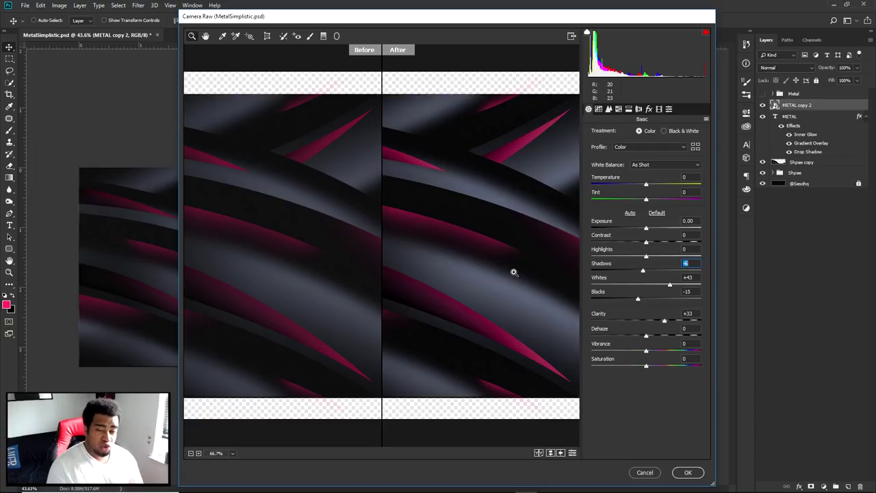
left_click_drag(646, 256, 653, 256)
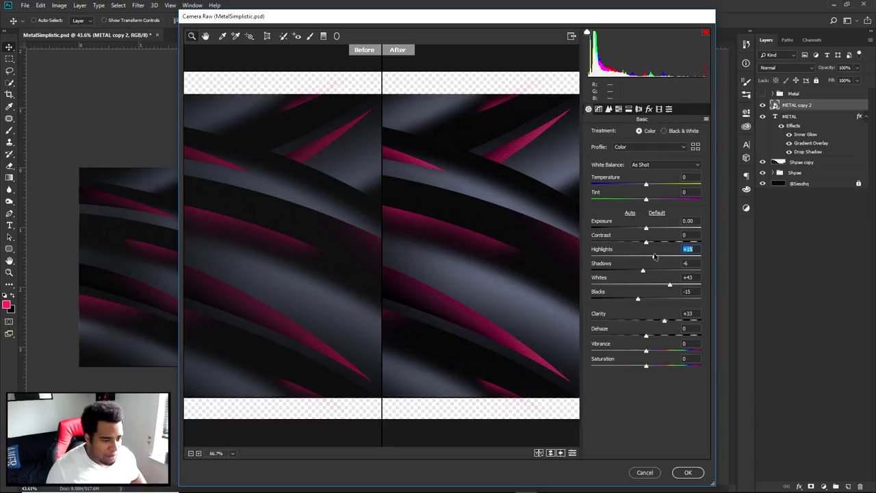
left_click_drag(646, 185, 640, 187)
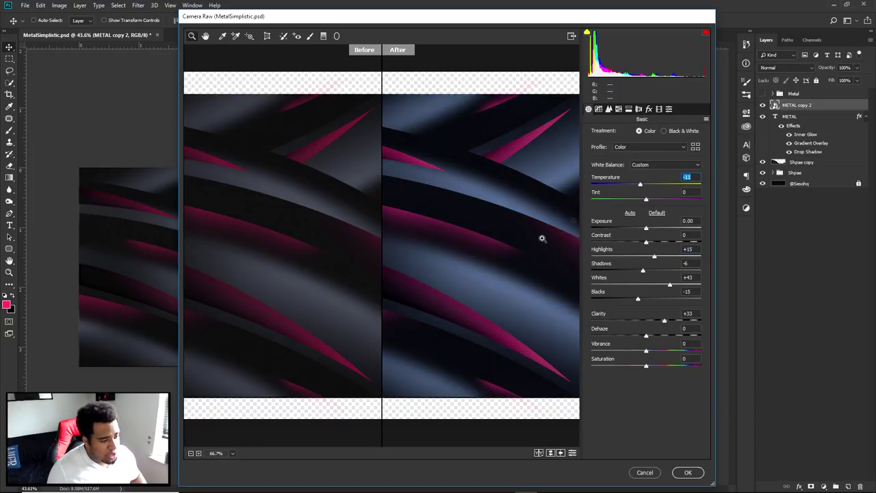
Step: Set Vibrance to +10 and Saturation to +5, and apply the Camera Raw Filter
left_click_drag(552, 260, 329, 252)
key("ctrl+minus")
key("ctrl+minus")
key("ctrl+minus")
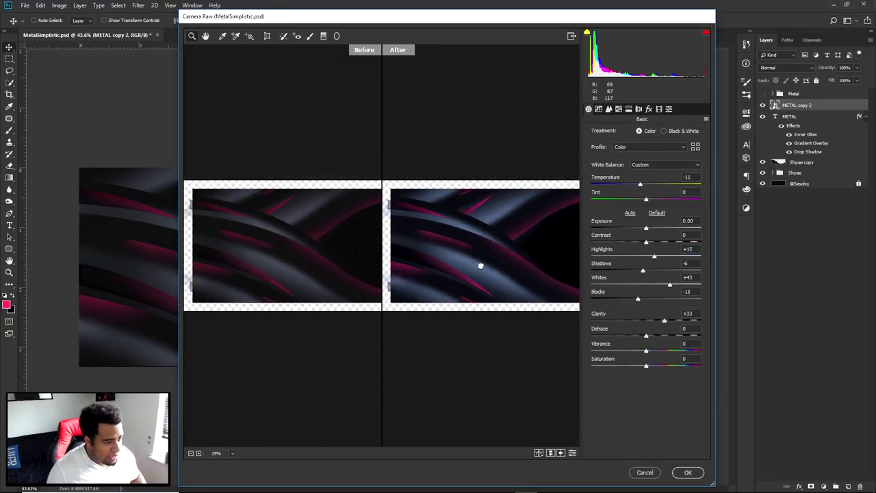
scroll(479, 274, "up", 1)
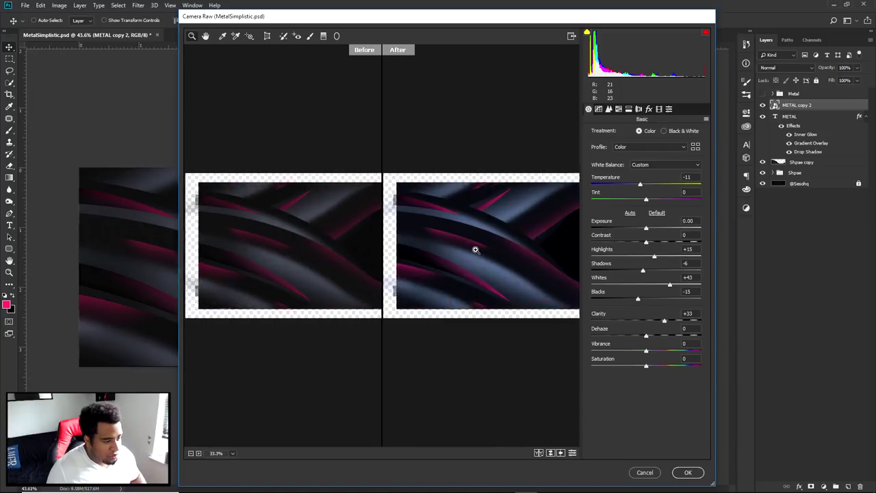
scroll(476, 250, "up", 1)
mouse_move(646, 352)
left_mouse_down()
mouse_move(669, 352)
mouse_move(655, 356)
left_mouse_up()
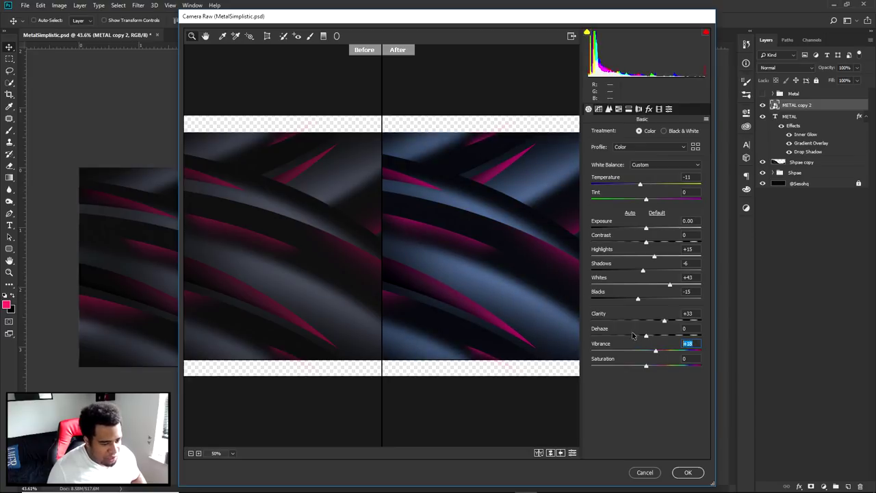
type("10")
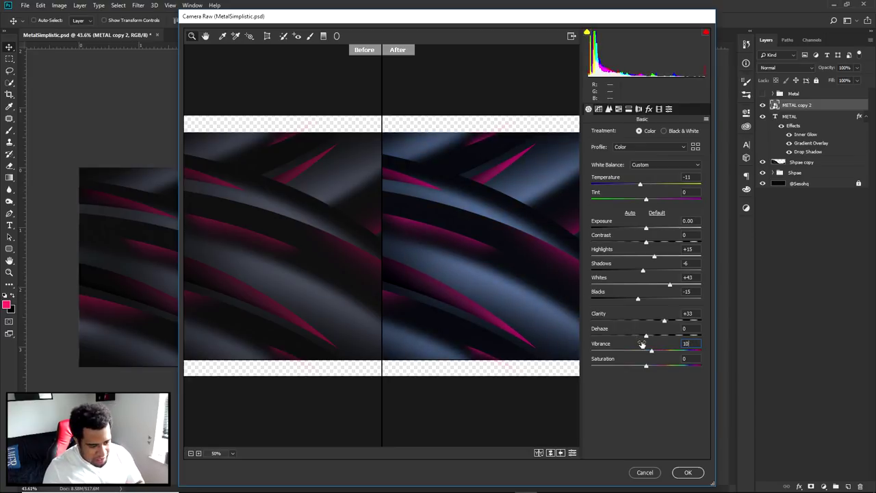
left_click_drag(647, 368, 651, 369)
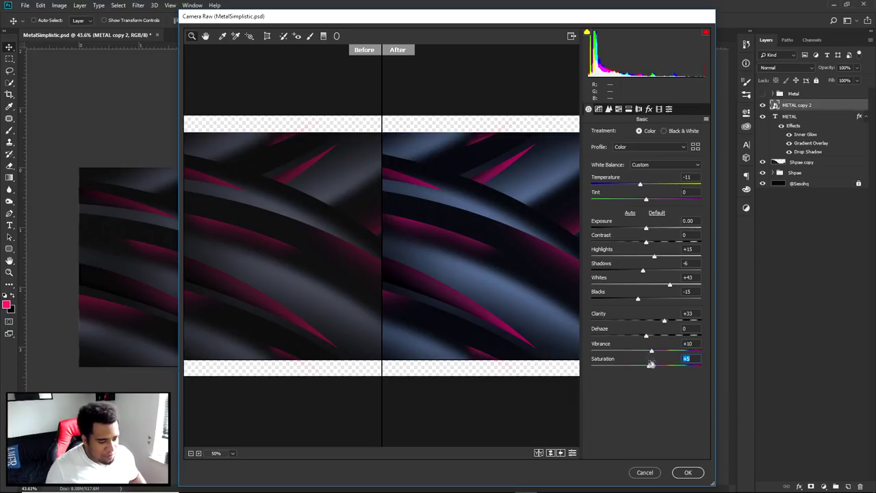
left_click(452, 247, "alt")
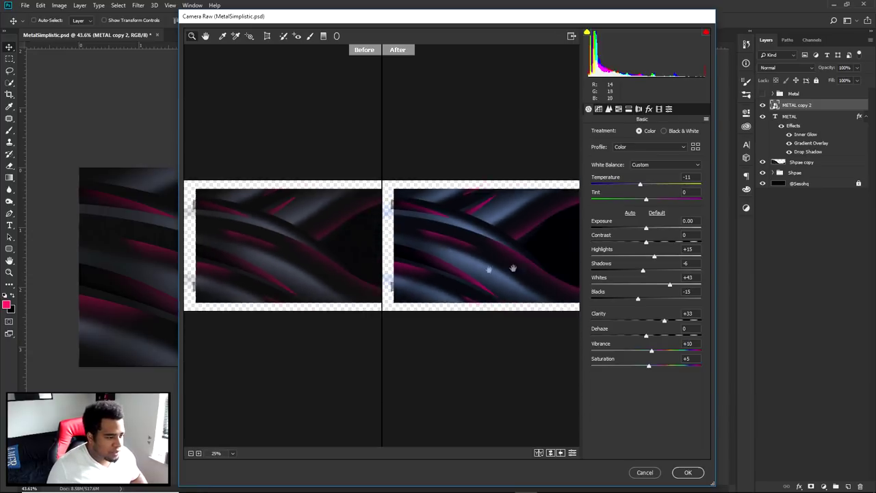
left_click(692, 472)
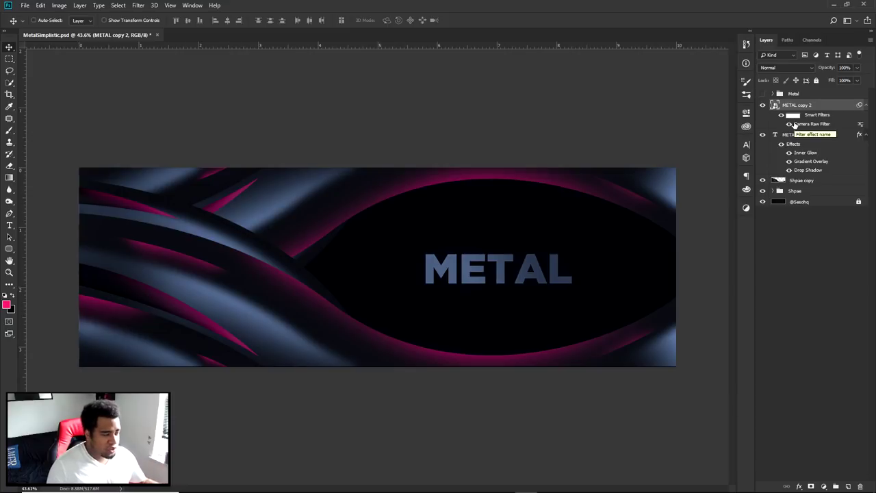
Step: Reopen the Camera Raw smart filter of METAL copy 2 and set Temperature to 0
double_click(804, 124)
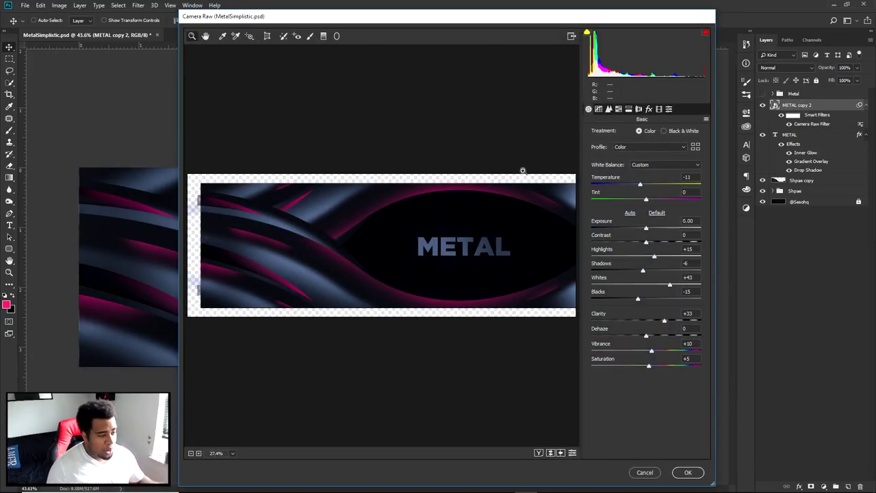
left_click(333, 238)
left_click(686, 177)
type("0")
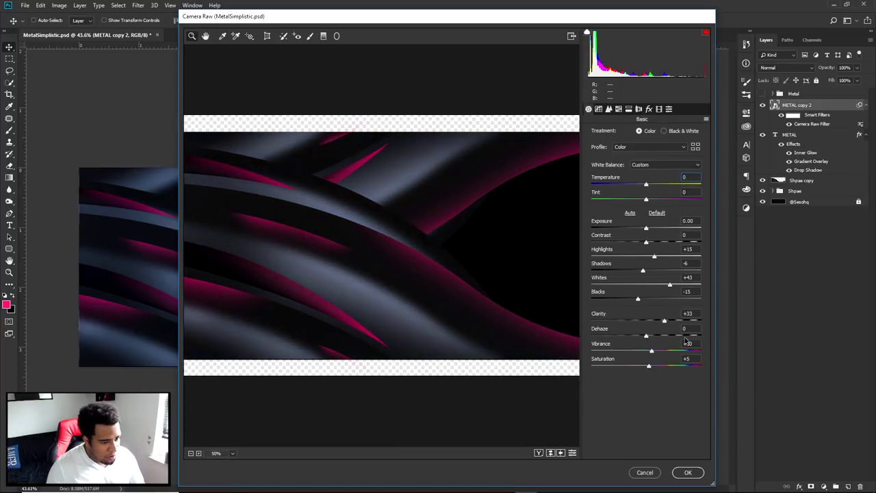
Step: Set Vibrance to +37, Saturation to +12 and Clarity to +40 in the Basic adjustments
left_click(665, 351)
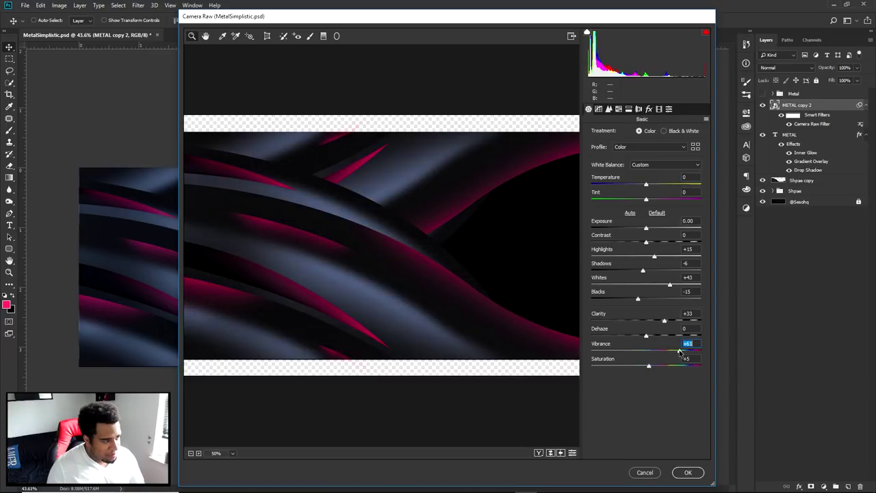
left_click(657, 366)
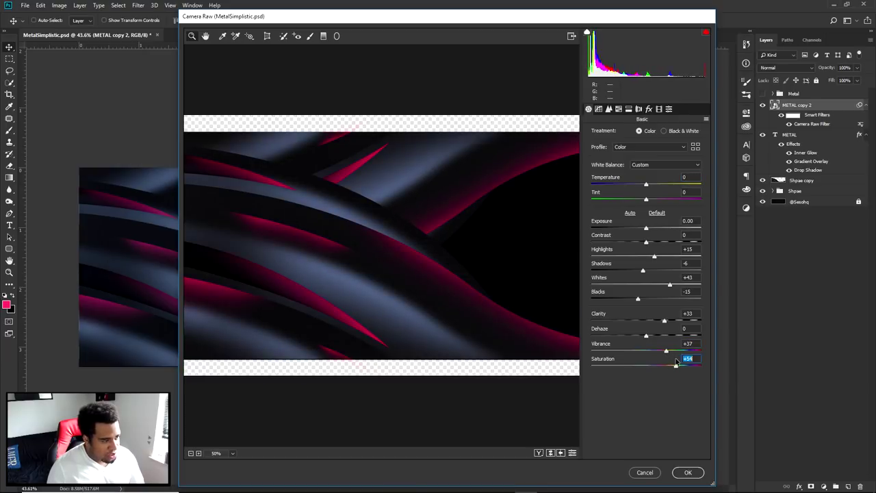
left_click_drag(657, 367, 652, 367)
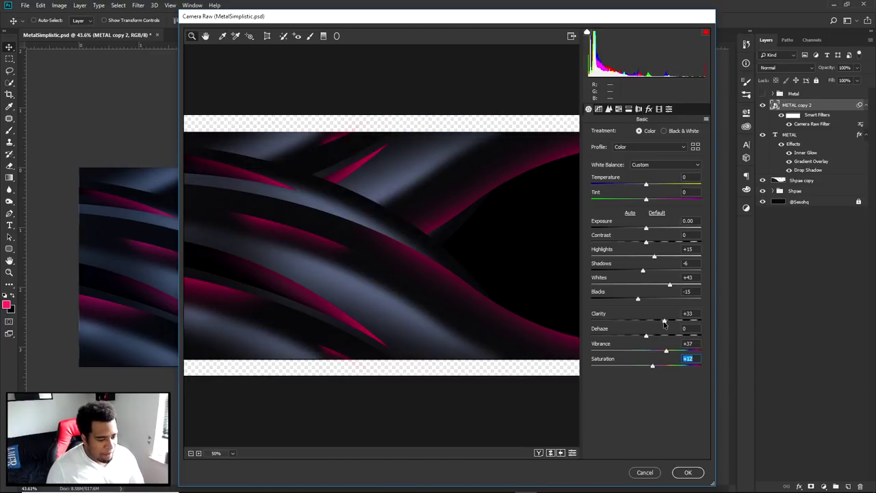
left_click_drag(664, 321, 668, 323)
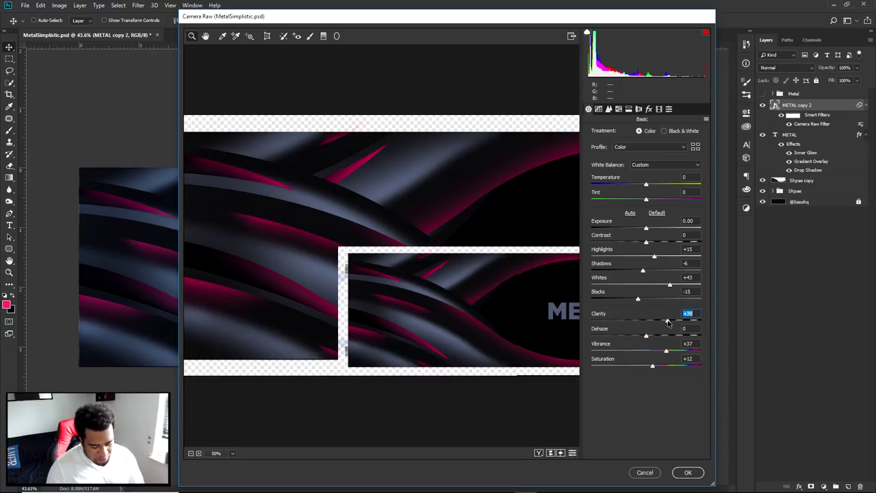
type("40")
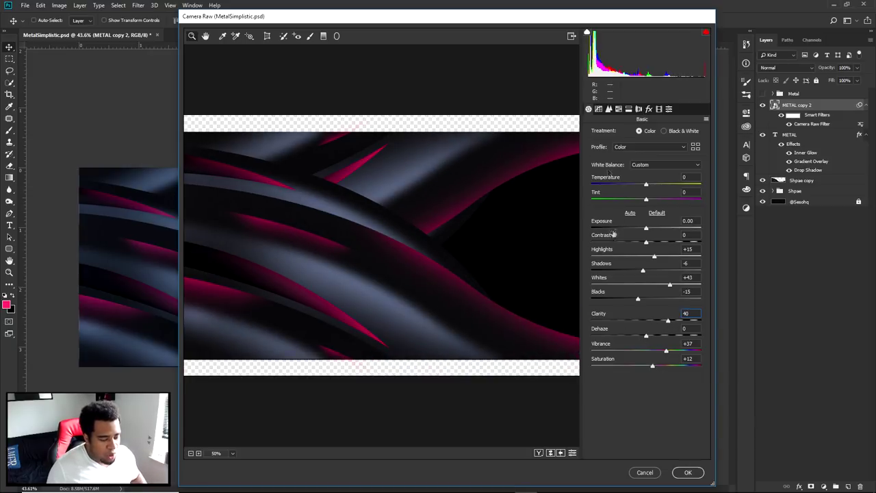
Step: Shift the Magentas hue to +55 in the HSL Adjustments and apply the Camera Raw Filter
left_click(599, 109)
left_click(609, 109)
left_click(618, 109)
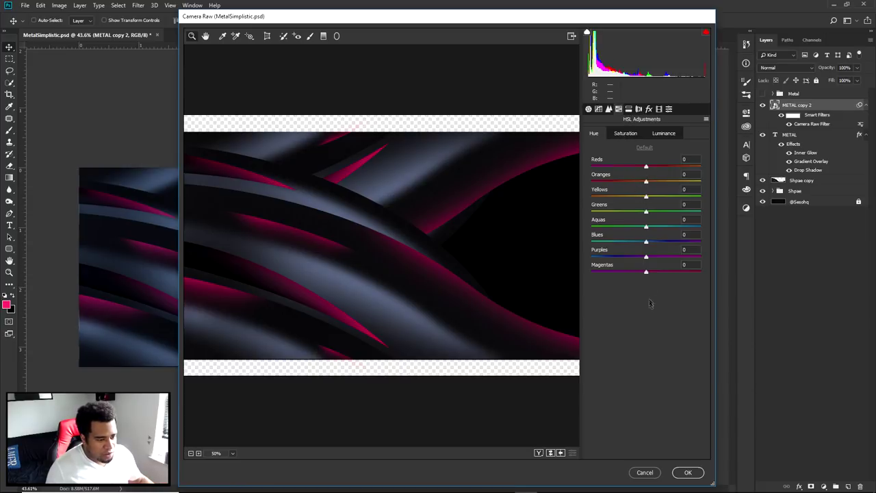
left_click(709, 272)
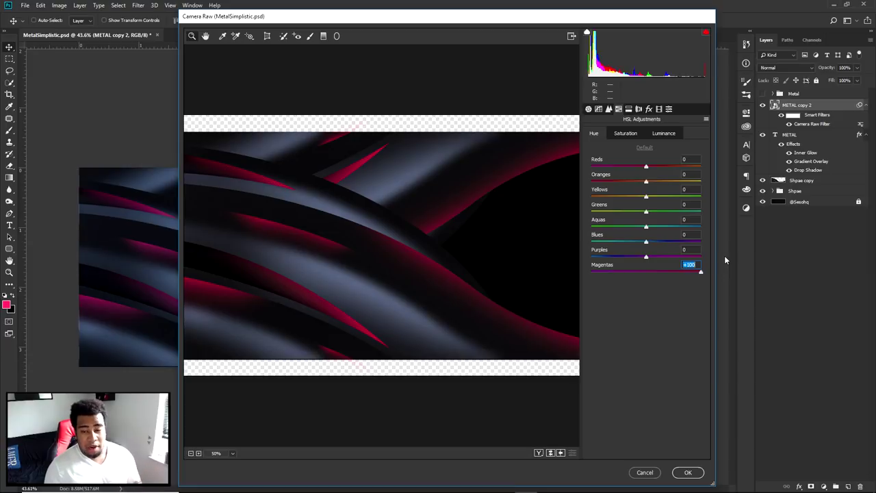
left_click_drag(700, 271, 676, 271)
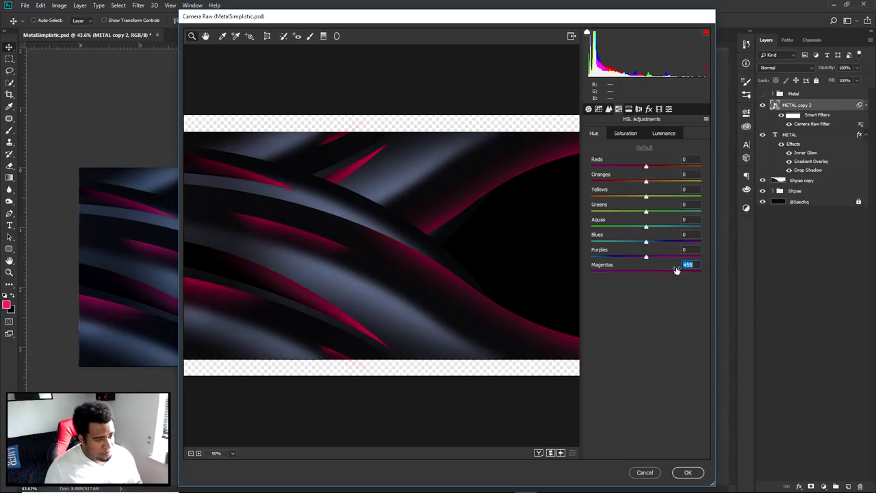
left_click(682, 471)
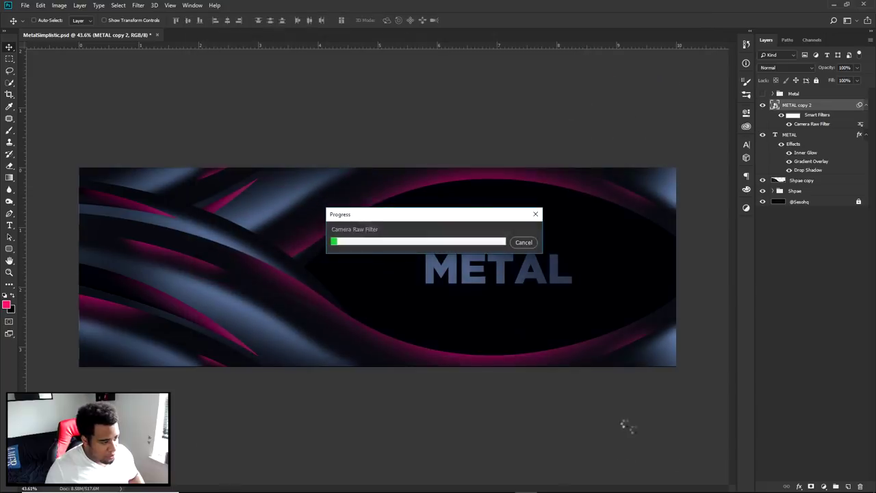
Step: Examine the regraded banner up close and as a whole, checking the red streaks and striped bands
key("ctrl+plus")
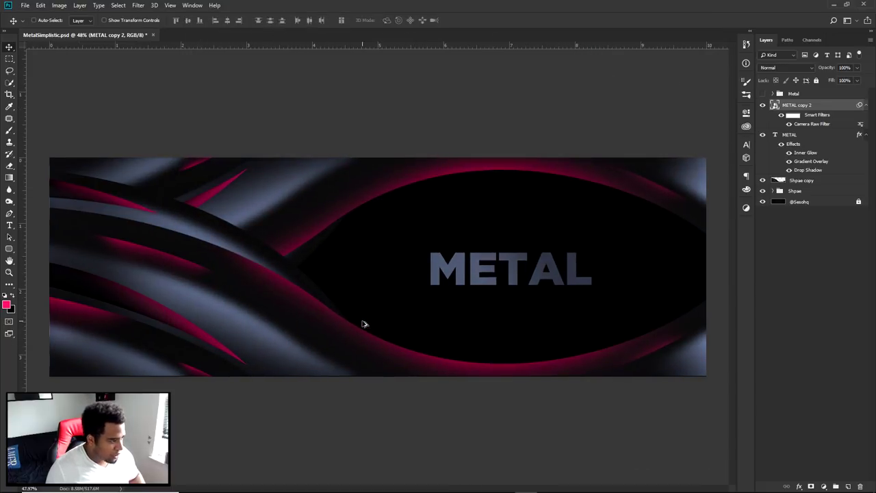
scroll(127, 332, "up", 3)
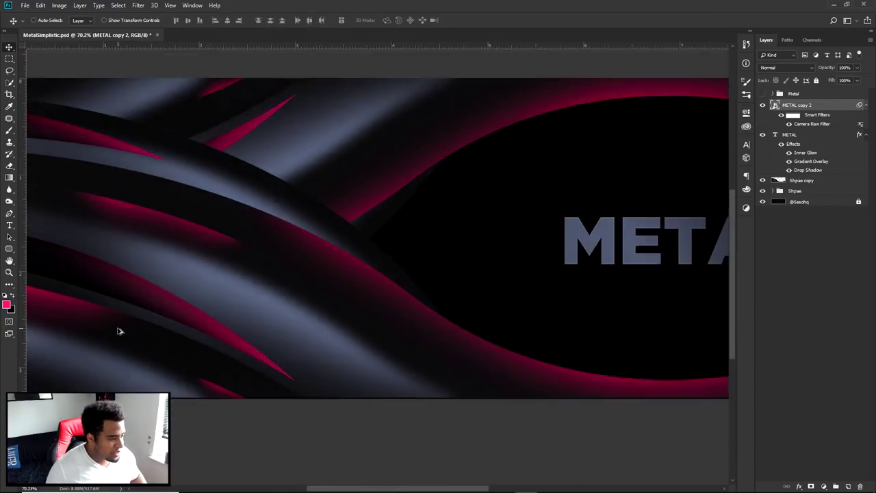
scroll(118, 331, "down", 3)
scroll(84, 187, "up", 5)
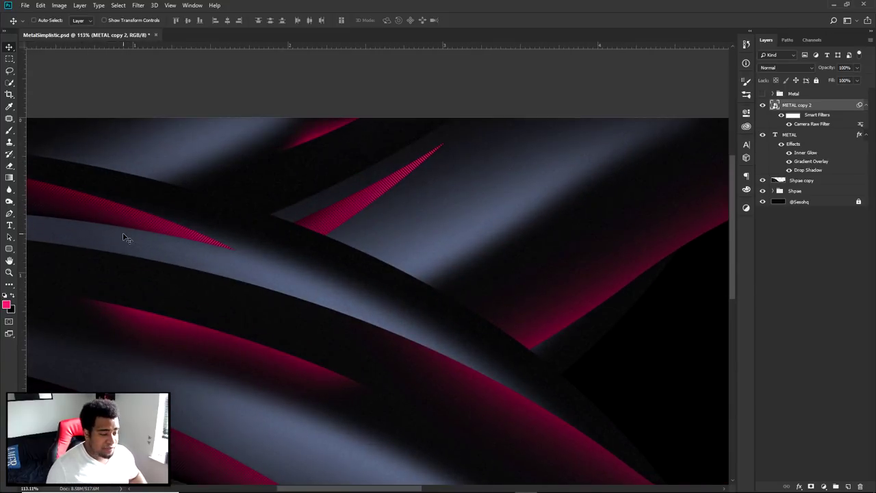
scroll(124, 236, "down", 3)
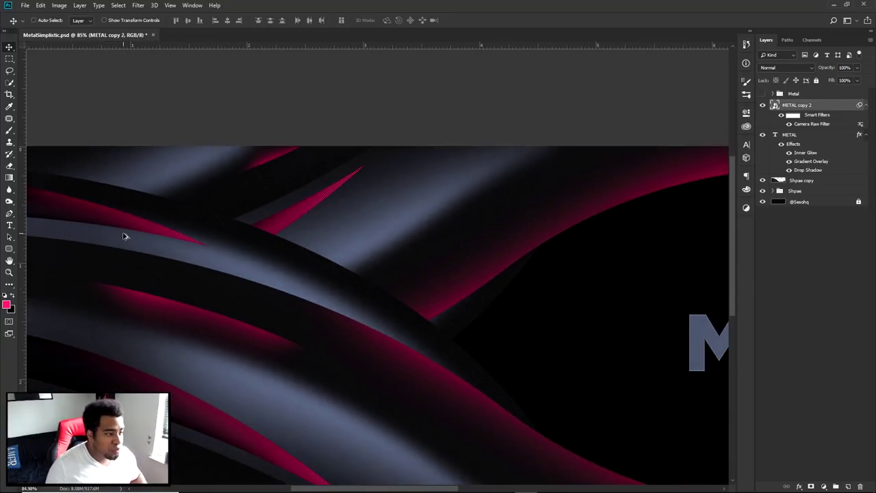
scroll(129, 222, "down", 1)
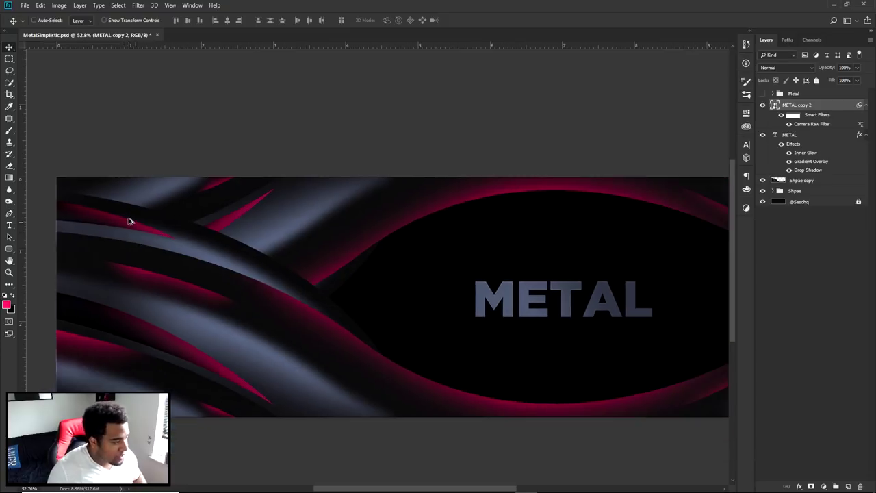
scroll(130, 222, "down", 1)
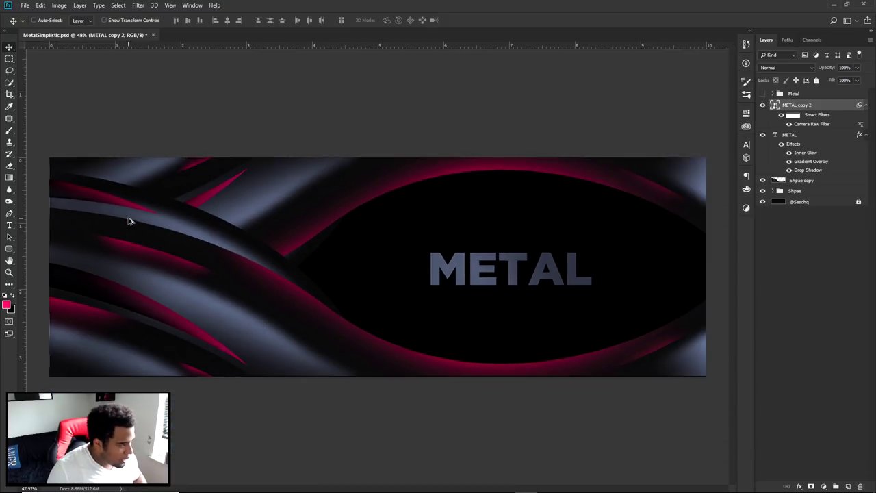
scroll(130, 221, "down", 1)
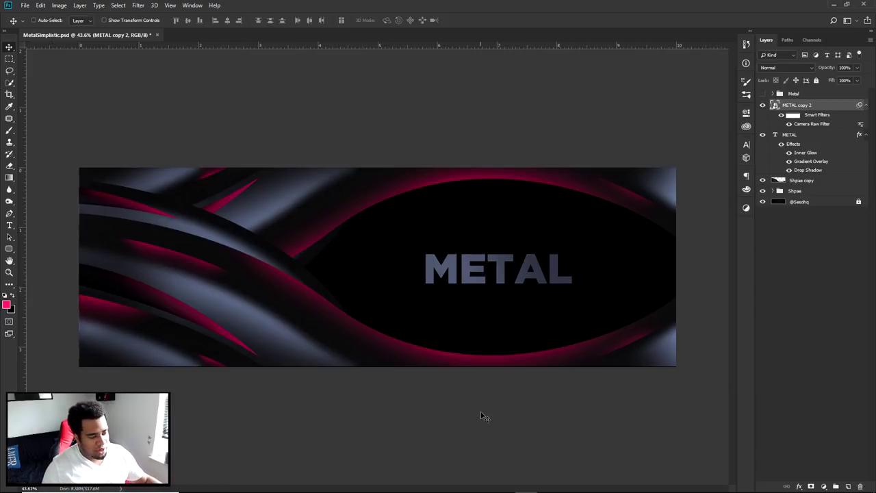
Step: Add a new layer above METAL copy 2 and set up a 32 px soft brush with a yellow foreground colour
mouse_move(815, 490)
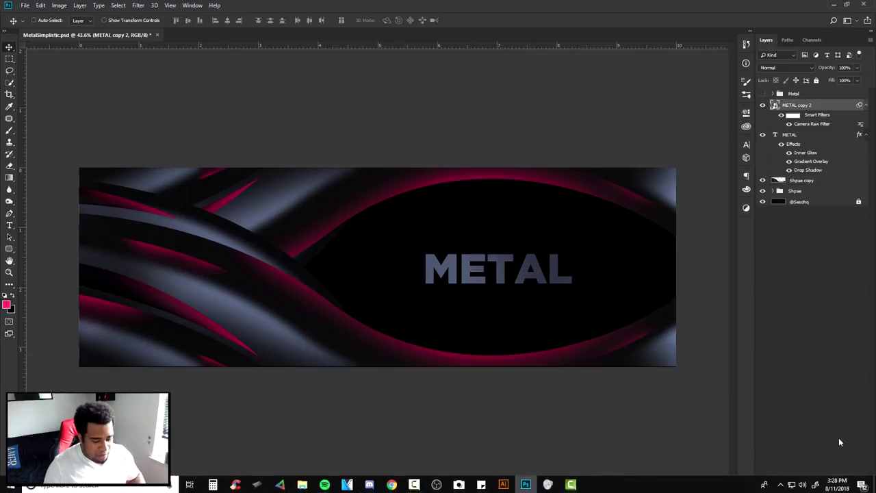
left_click(848, 486)
key("b")
right_click(339, 300, "alt")
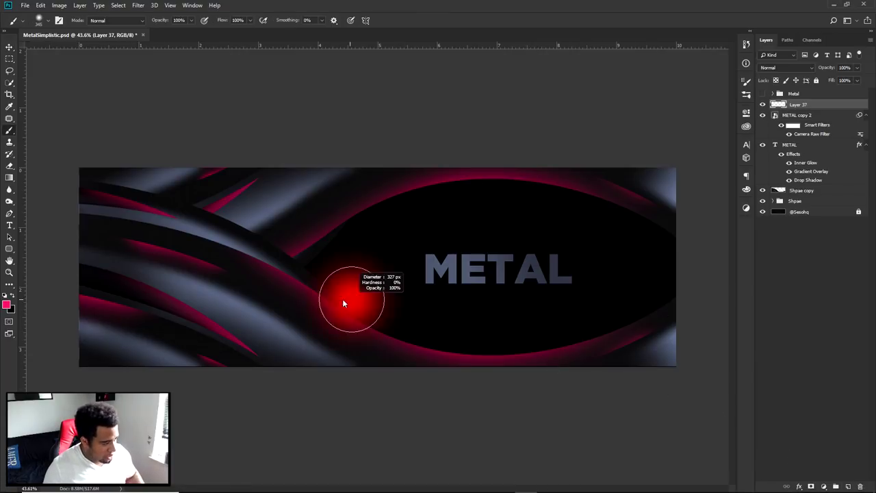
left_click(7, 305)
left_click_drag(745, 241, 742, 245)
left_click(822, 141)
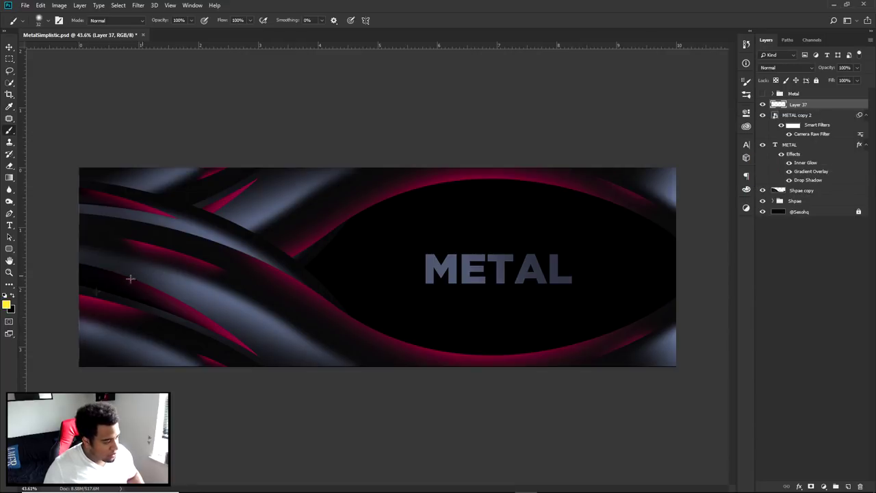
Step: Paint freehand yellow curves across the banner to illustrate its flow, redoing the upper curve, and delete the painted layer
left_click_drag(54, 293, 514, 385)
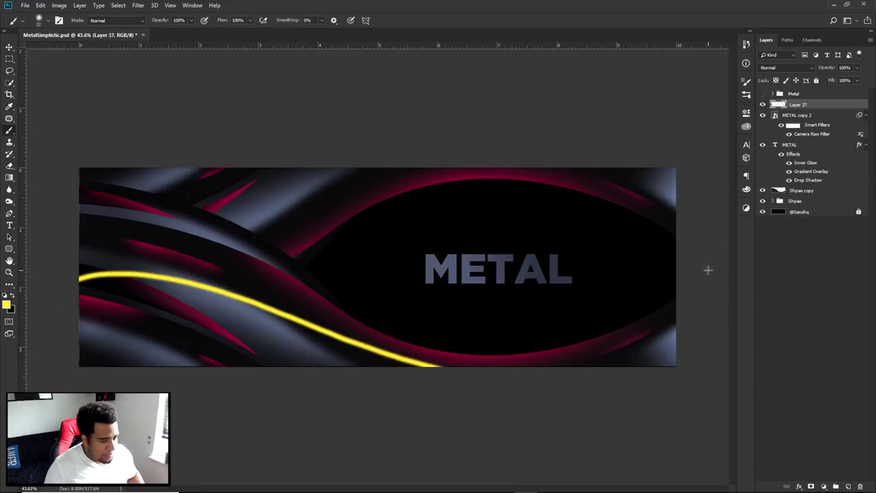
mouse_move(707, 269)
left_mouse_down()
mouse_move(604, 333)
mouse_move(545, 417)
left_mouse_up()
mouse_move(39, 247)
left_mouse_down()
mouse_move(395, 207)
mouse_move(705, 199)
left_mouse_up()
key("ctrl+z")
mouse_move(53, 263)
left_mouse_down()
mouse_move(331, 221)
mouse_move(699, 217)
left_mouse_up()
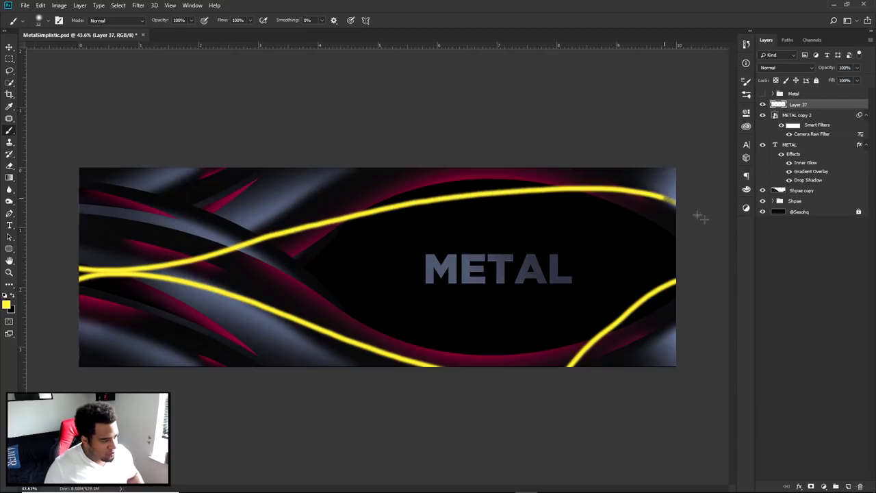
key("ctrl+z")
mouse_move(49, 210)
left_mouse_down()
mouse_move(206, 278)
mouse_move(688, 221)
left_mouse_up()
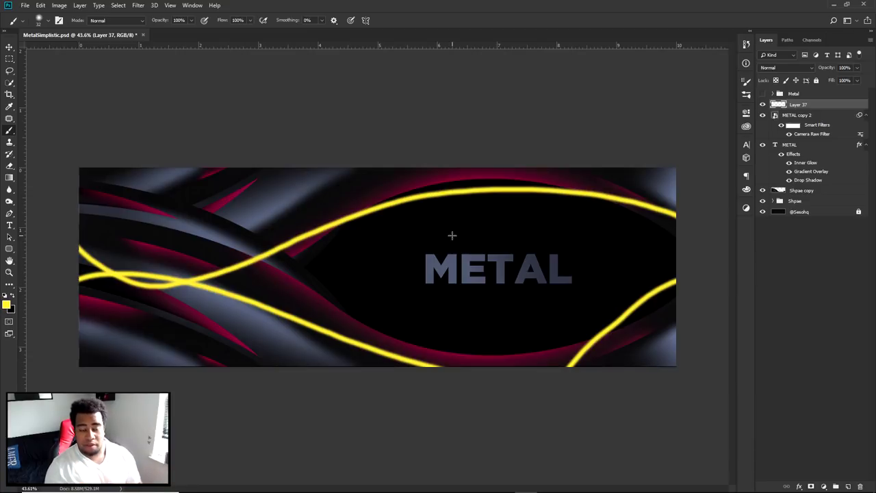
key("Delete")
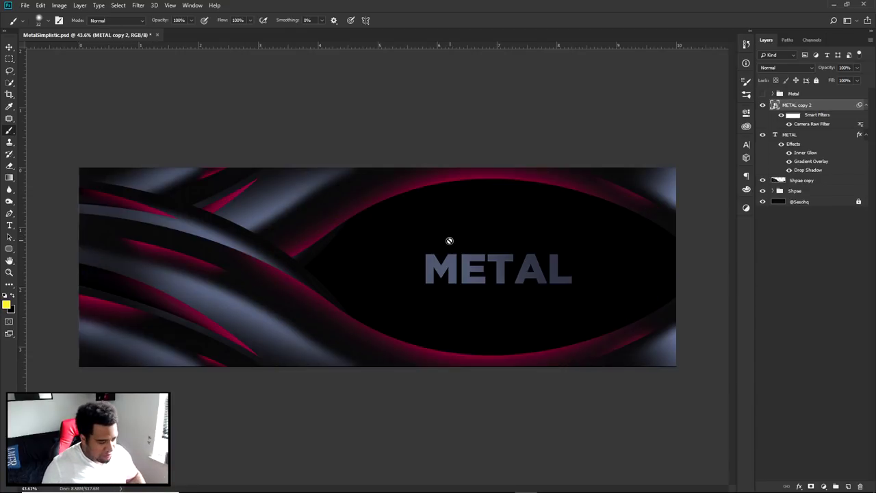
key("v")
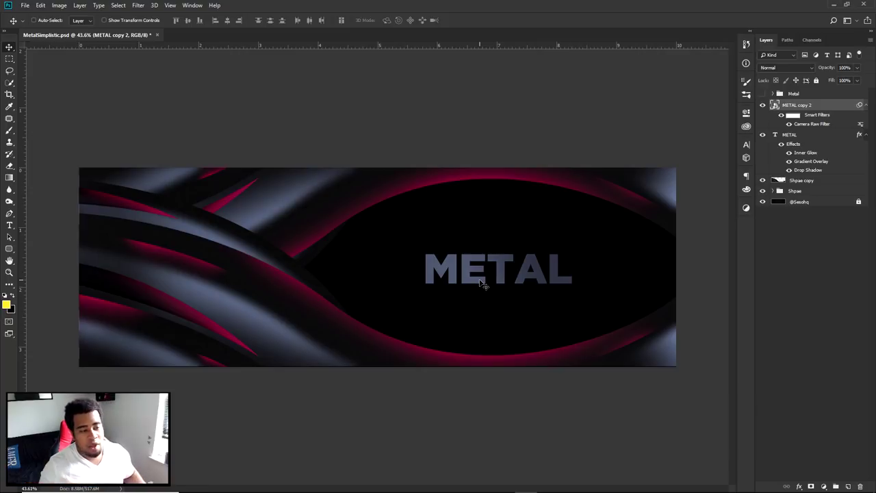
scroll(484, 280, "up", 3)
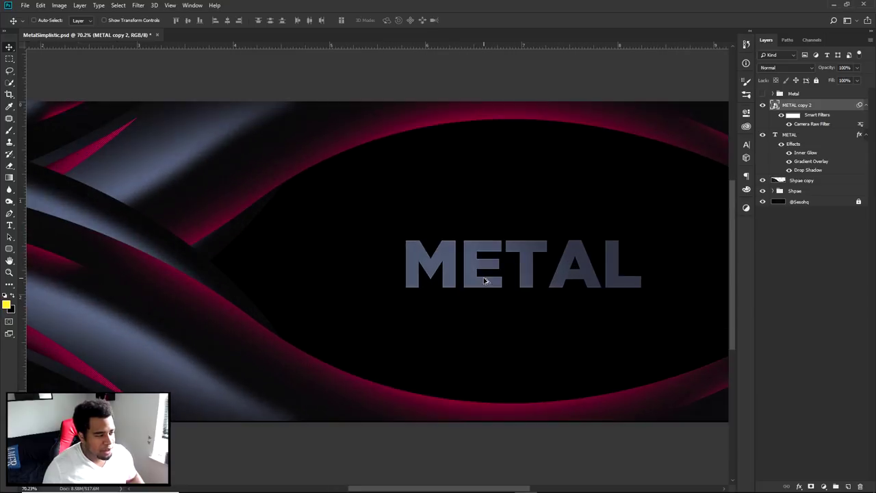
scroll(484, 281, "down", 3)
scroll(484, 280, "down", 1)
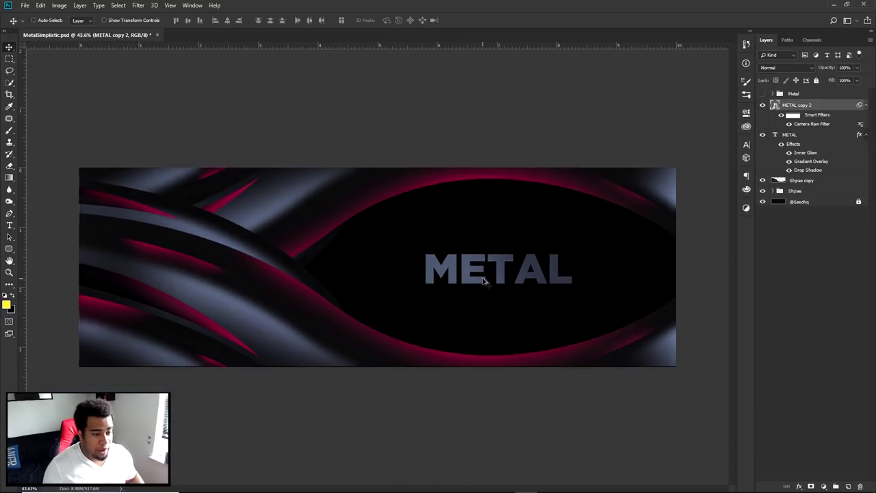
scroll(482, 282, "up", 1)
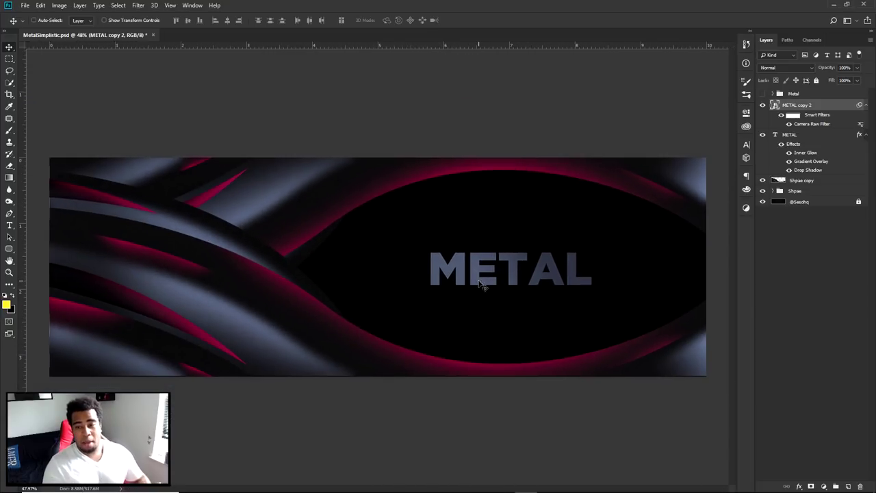